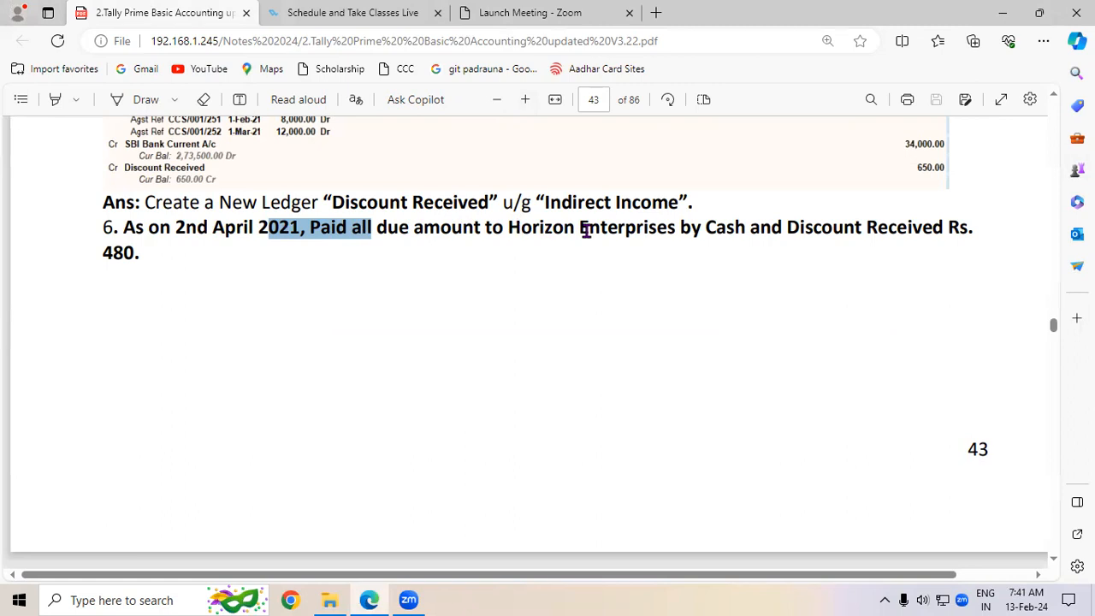
# - Read exercise 6 in the PDF about paying all dues to Horizon Enterprises by cash with a discount received
pyautogui.moveTo(377, 226); pyautogui.dragTo(442, 227)
pyautogui.moveTo(310, 226); pyautogui.dragTo(670, 236)
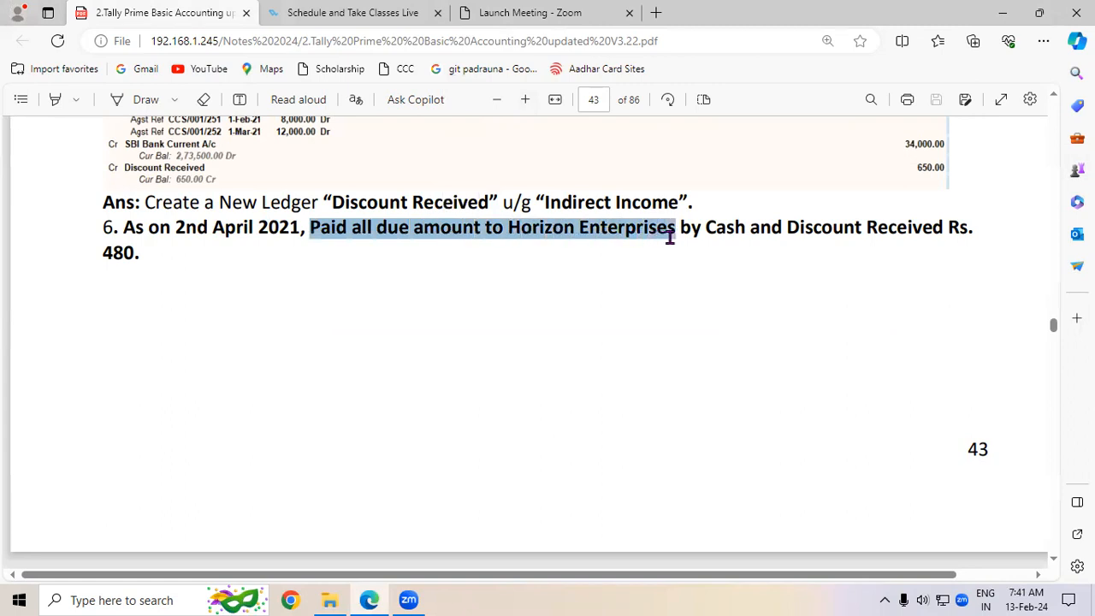
pyautogui.click(731, 254)
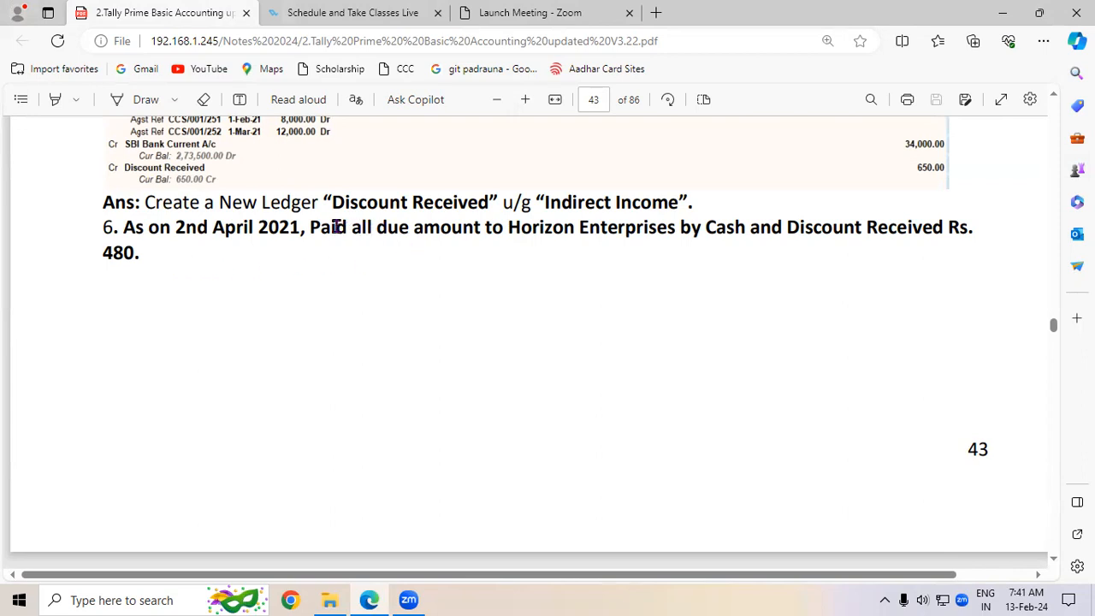
pyautogui.moveTo(310, 226); pyautogui.dragTo(676, 227)
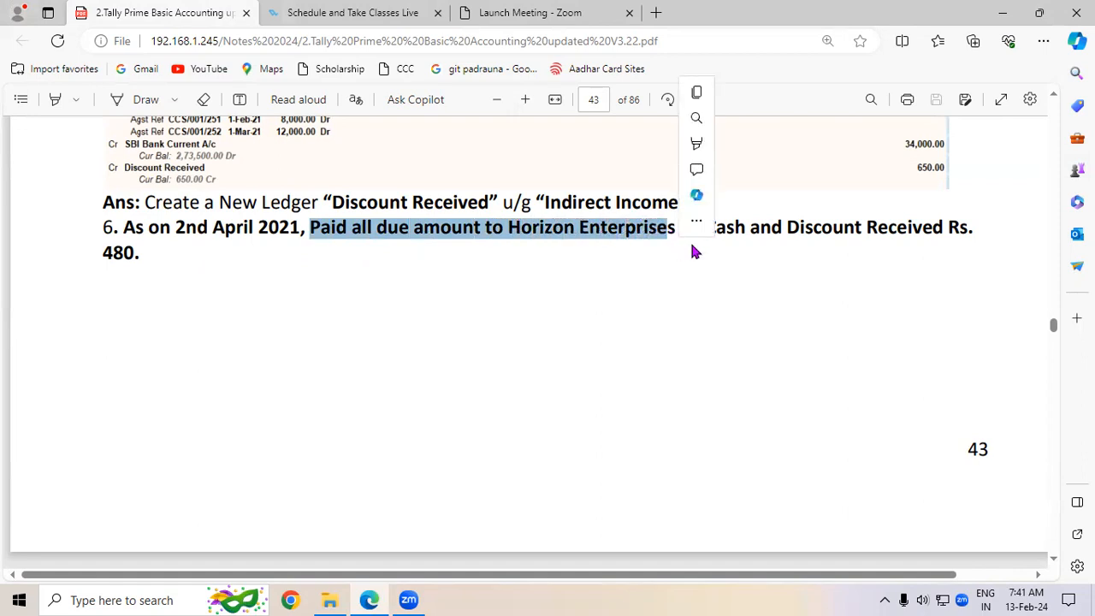
pyautogui.click(587, 298)
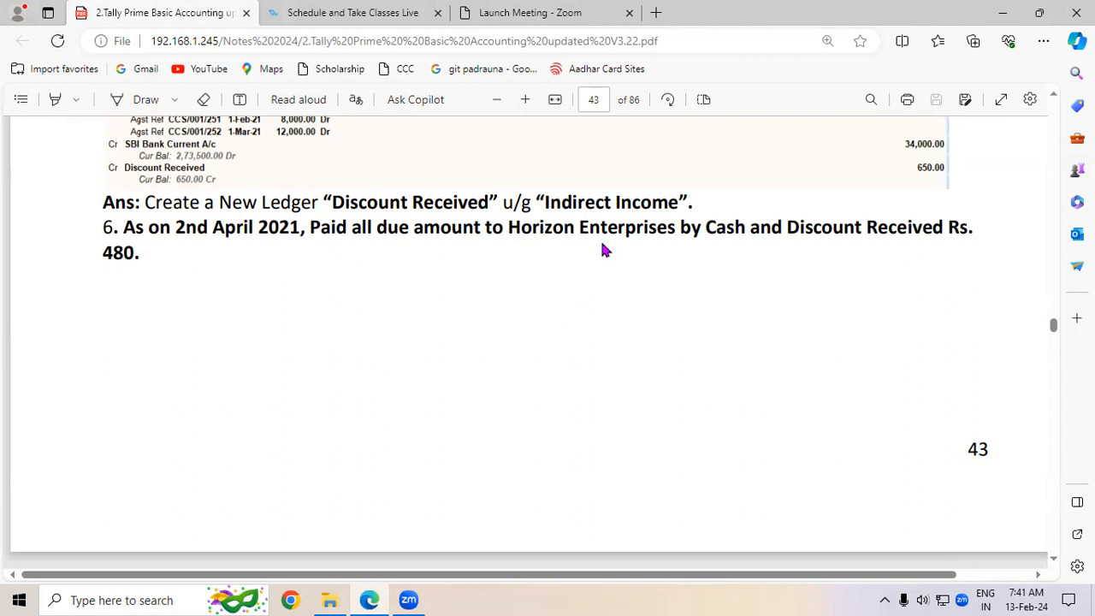
# - Switch to TallyPrime by launching it from the desktop in educational mode, and start a new payment voucher
pyautogui.click(1002, 13)
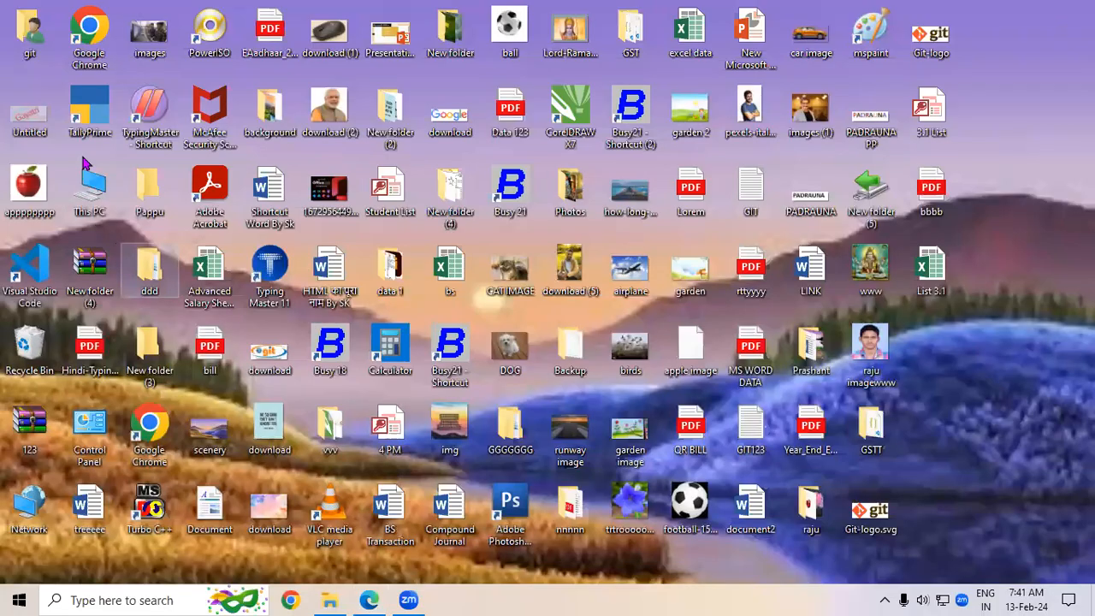
pyautogui.doubleClick(92, 112)
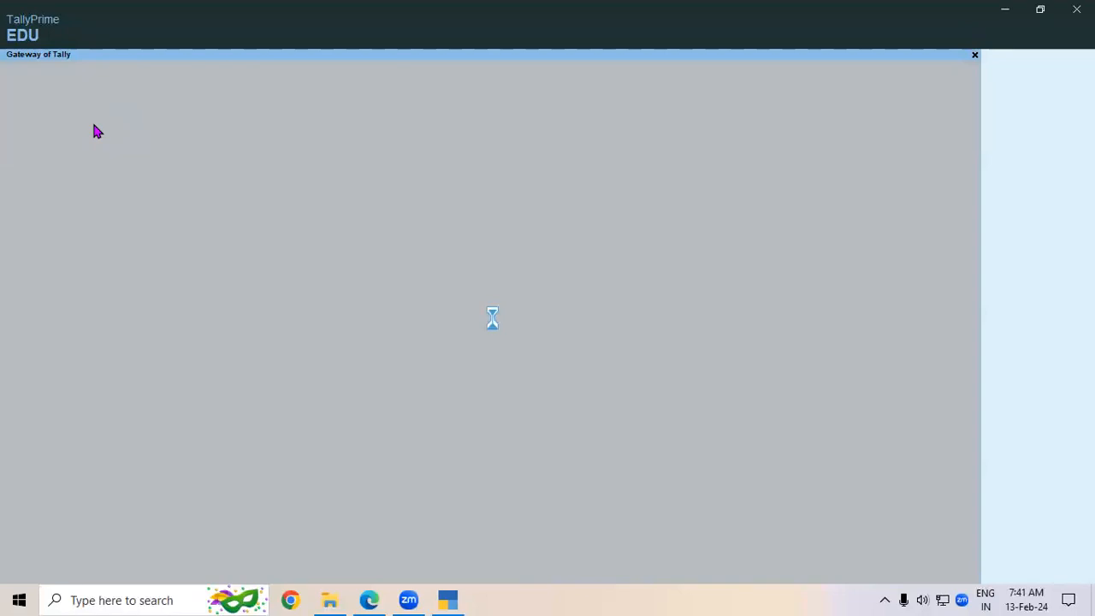
pyautogui.click(293, 356)
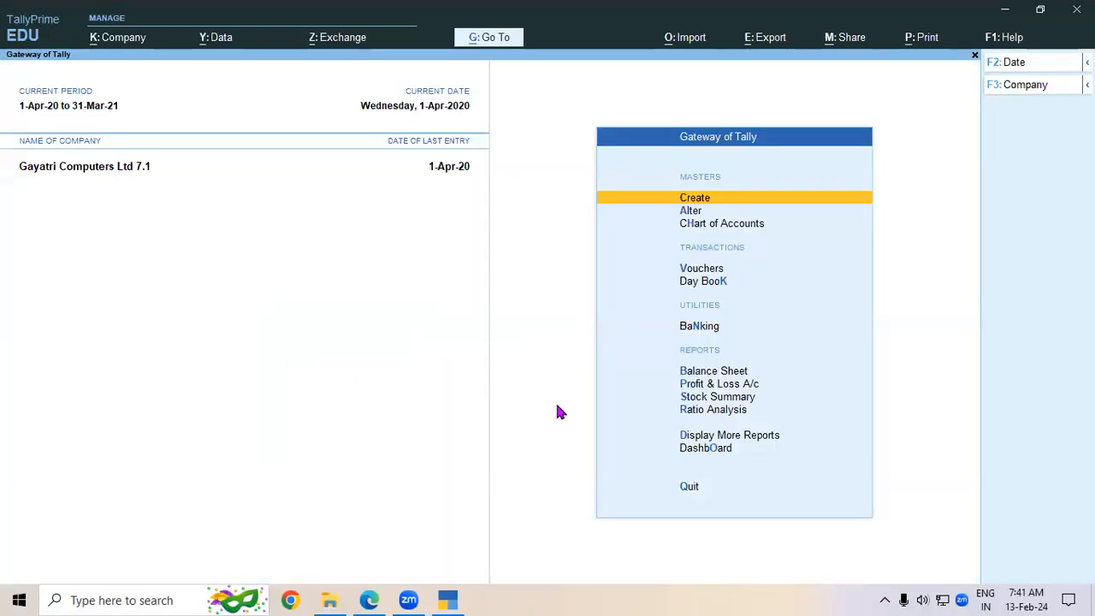
pyautogui.click(707, 271)
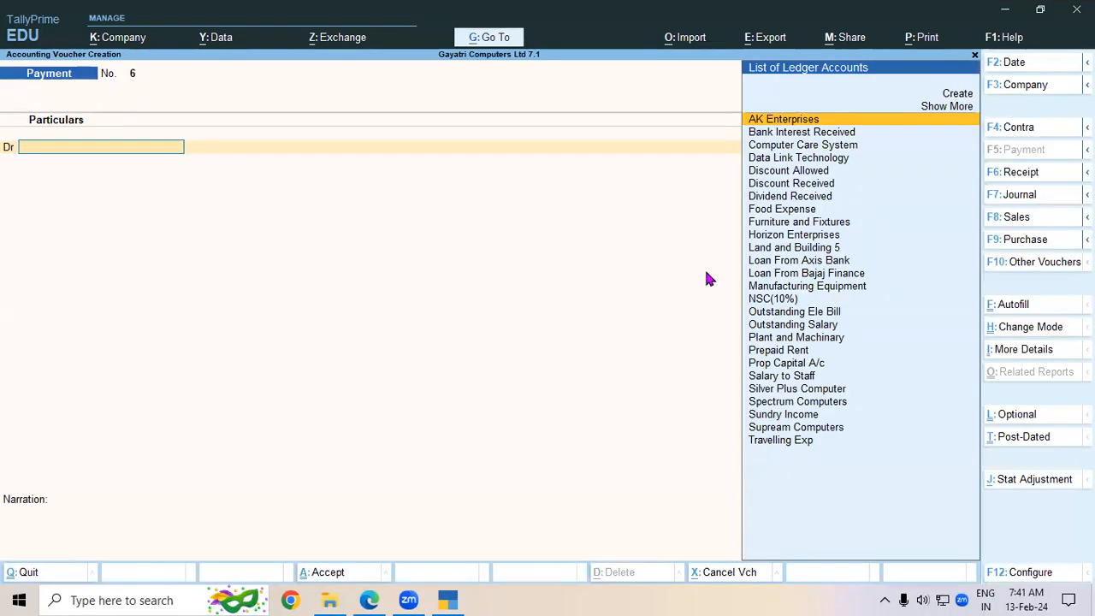
# - Debit Horizon Enterprises in the payment voucher, adjusting 5,480.00 as Agst Ref against pending bill HE/002/201
pyautogui.hotkey('alt', 'Tab')
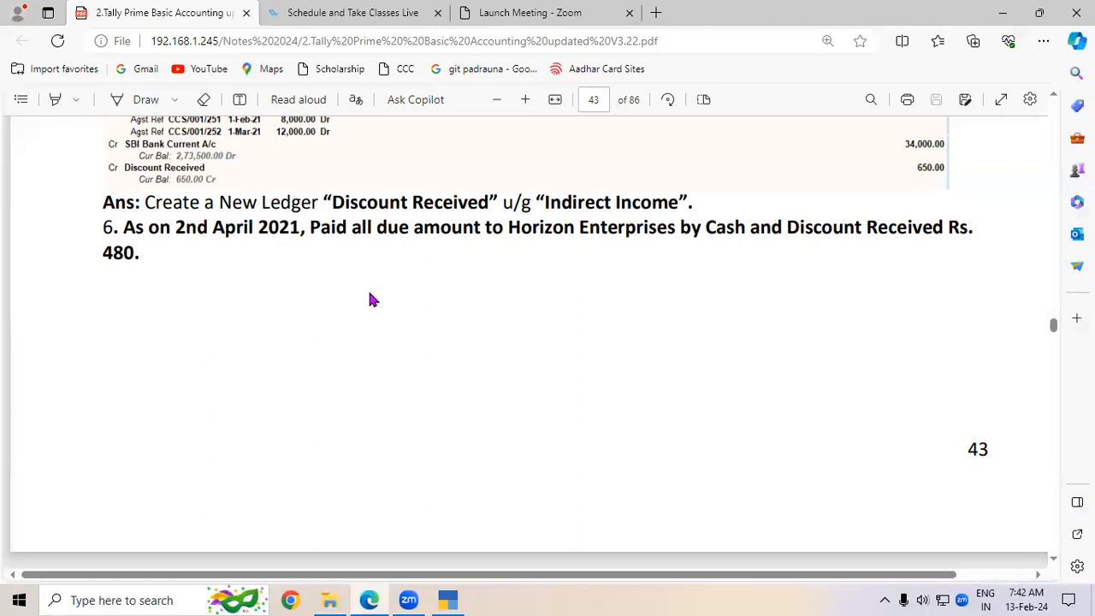
pyautogui.click(448, 599)
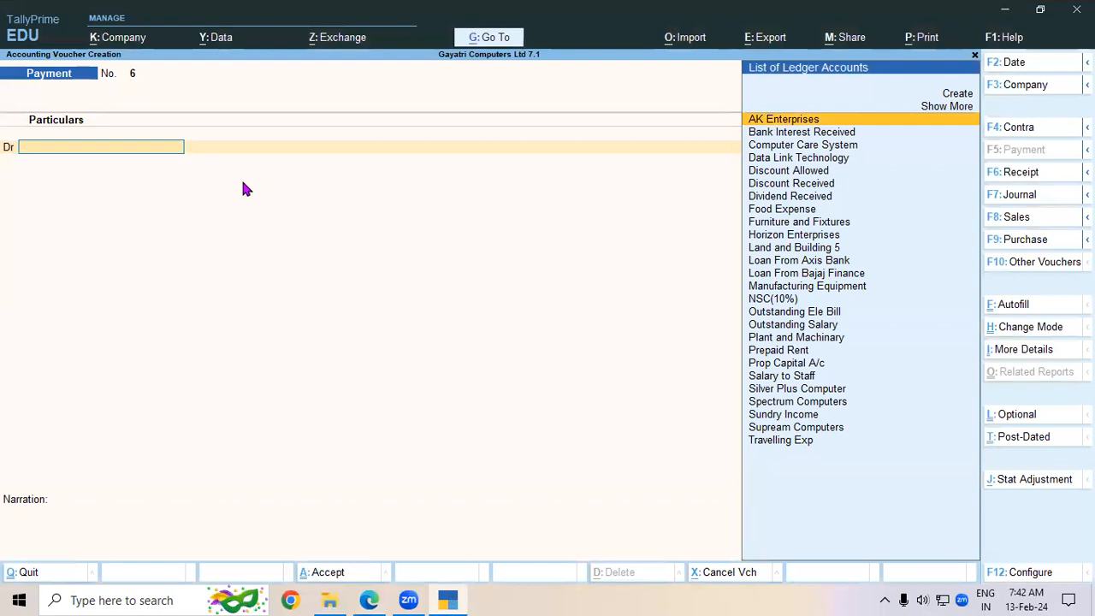
pyautogui.write('HOR')
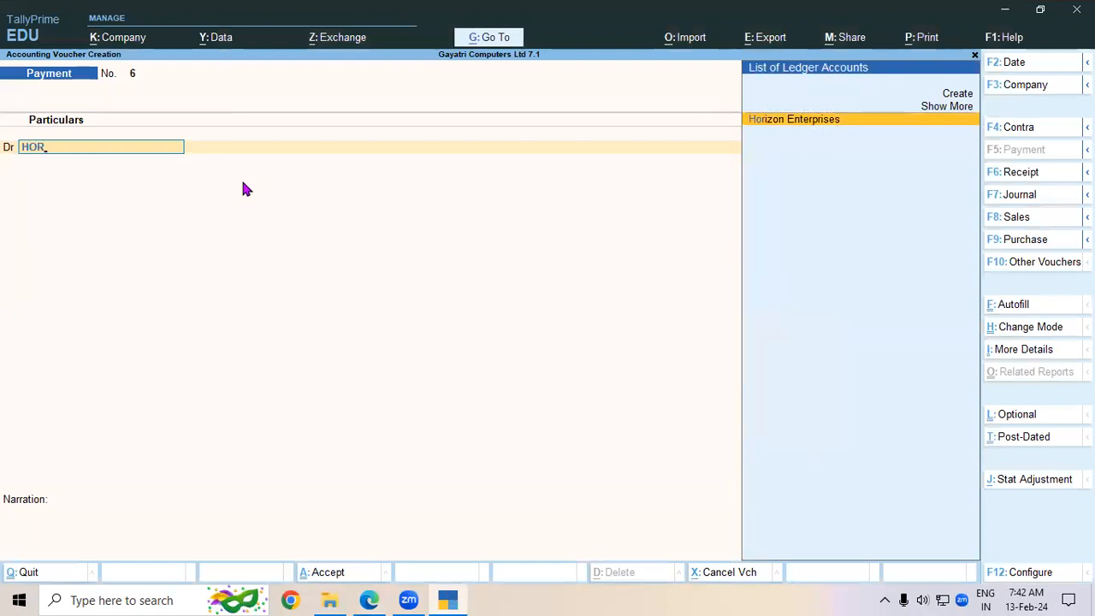
pyautogui.click(762, 119)
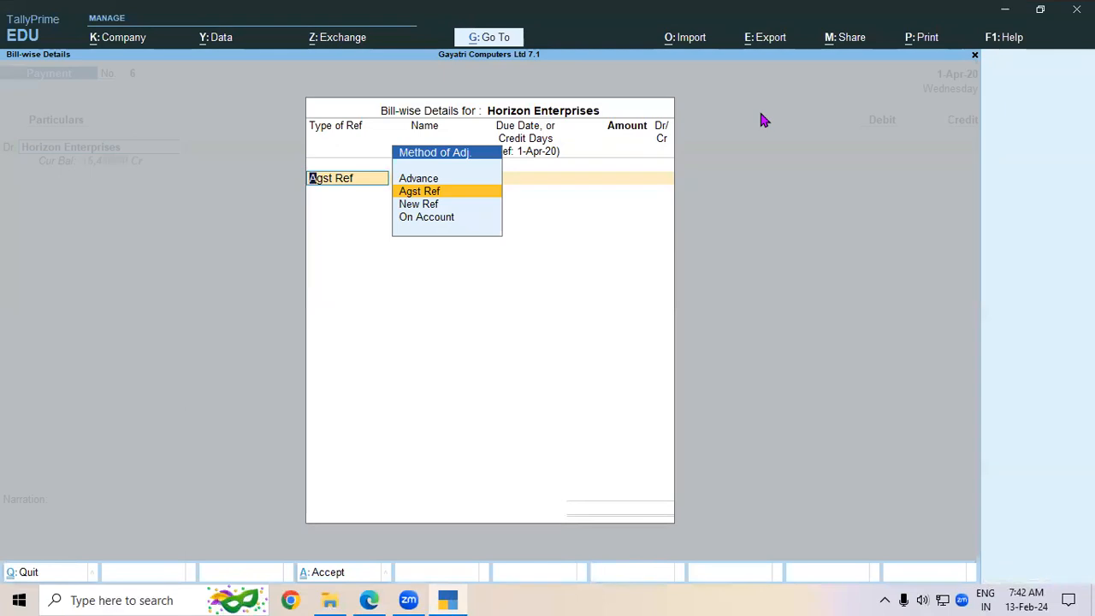
pyautogui.press('Return')
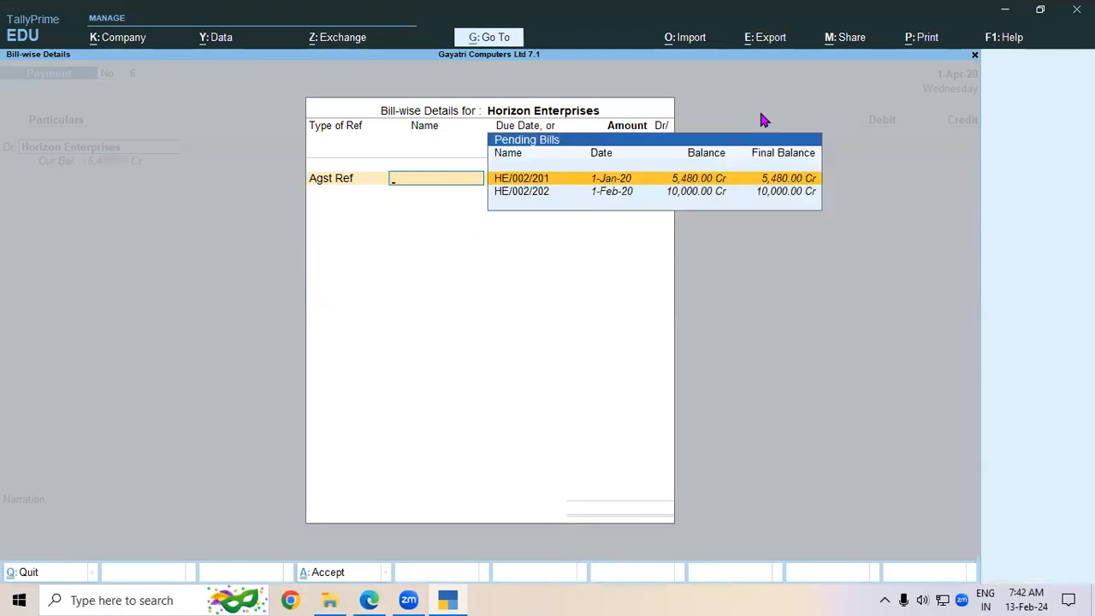
pyautogui.press('Down')
pyautogui.press('Up')
pyautogui.press('Return')
pyautogui.press('Return')
pyautogui.press('Return')
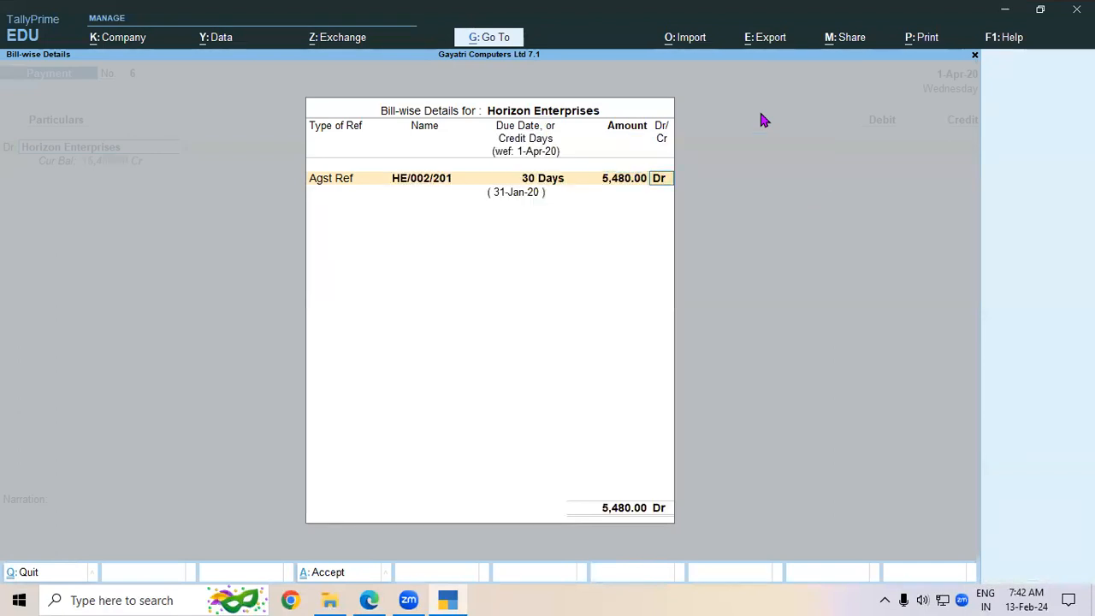
# - Add a second Agst Ref adjustment of 10,000.00 Dr for bill HE/002/202 and complete the bill-wise details
pyautogui.press('Down')
pyautogui.press('Down')
pyautogui.press('Return')
pyautogui.press('Return')
pyautogui.press('Return')
pyautogui.press('Return')
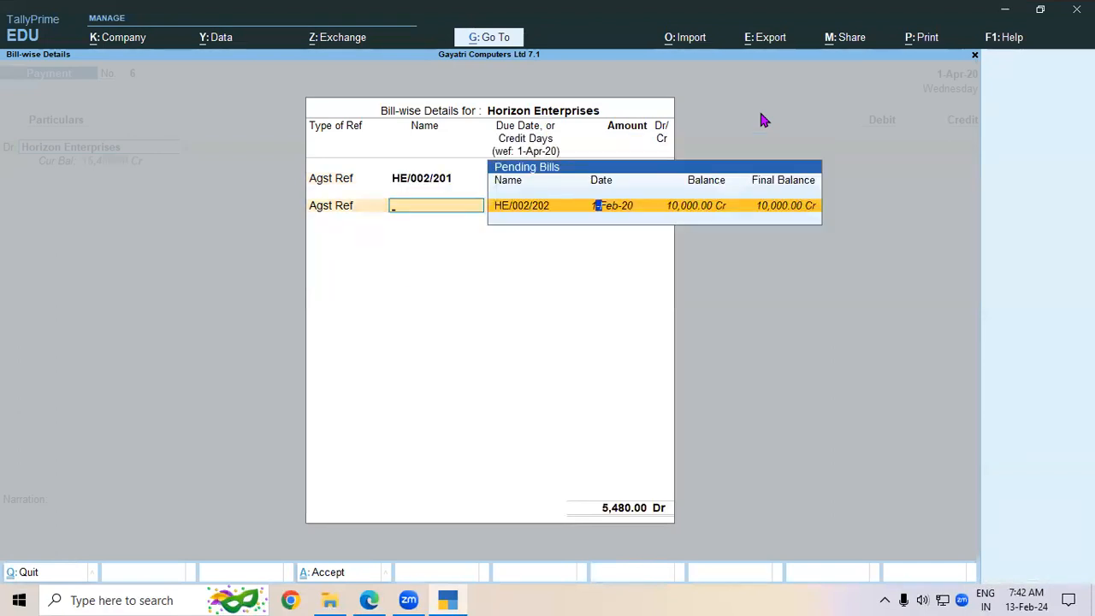
pyautogui.press('Return')
pyautogui.press('Return')
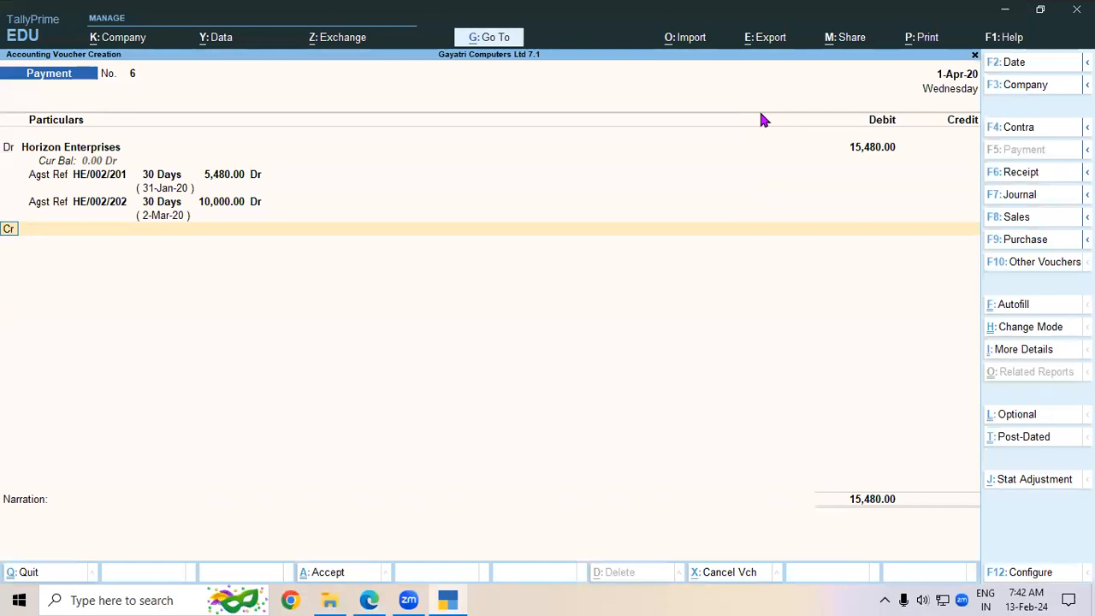
# - Check the discount in the PDF exercise, then credit Discount Received with 480 in the TallyPrime payment voucher
pyautogui.press('Return')
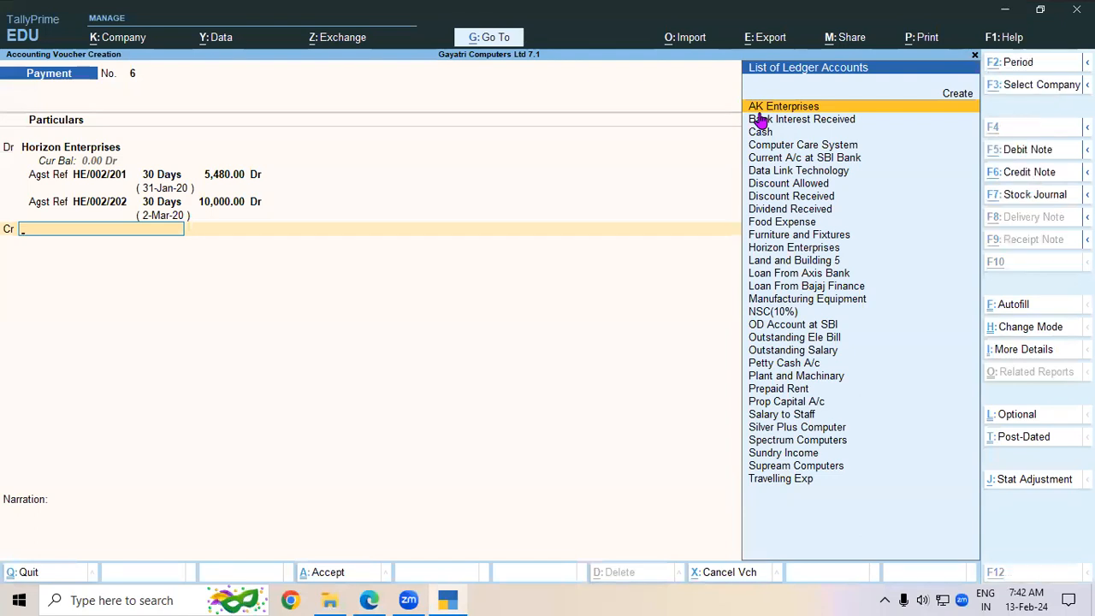
pyautogui.hotkey('alt', 'Tab')
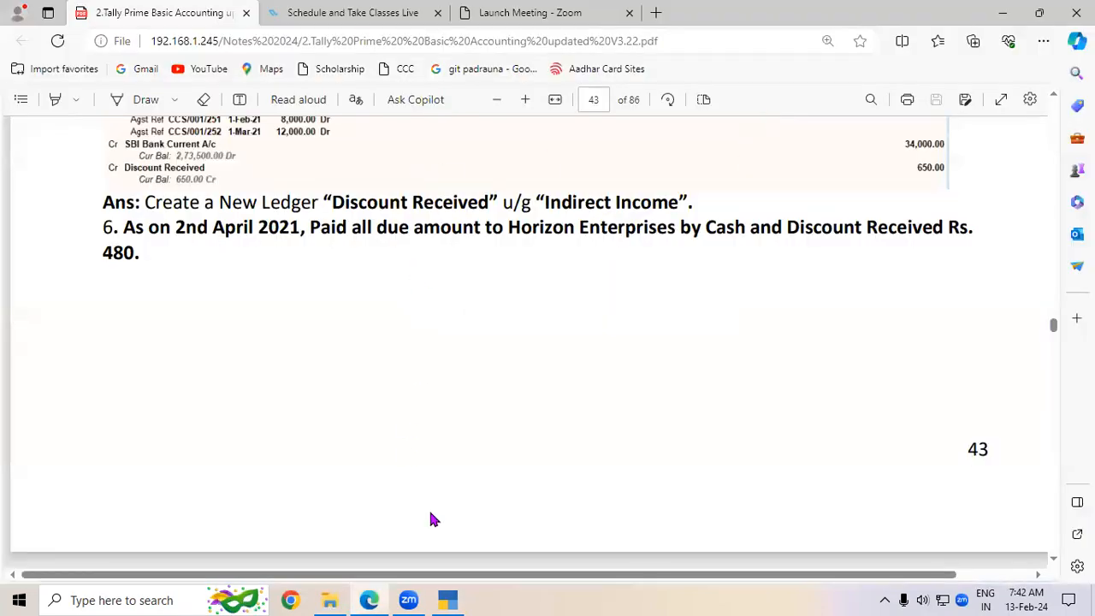
pyautogui.click(368, 599)
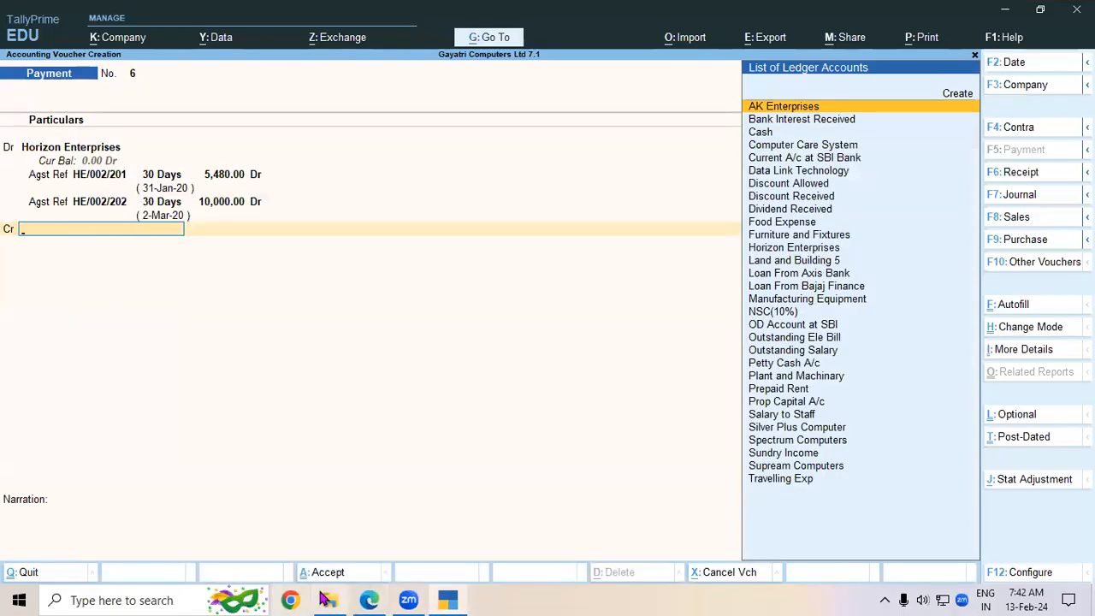
pyautogui.click(369, 599)
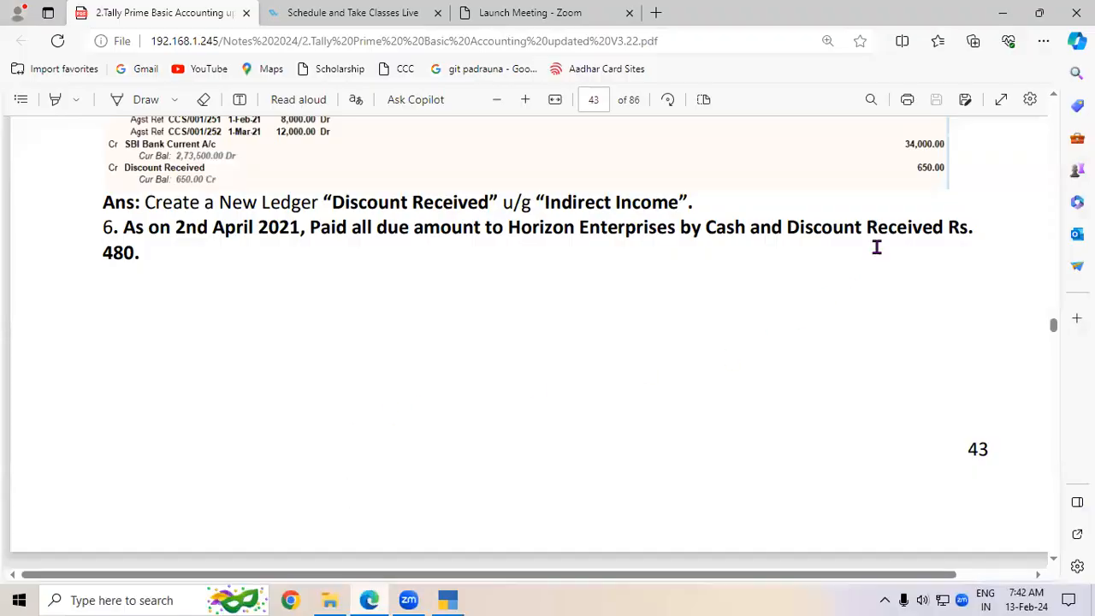
pyautogui.moveTo(792, 228); pyautogui.dragTo(942, 230)
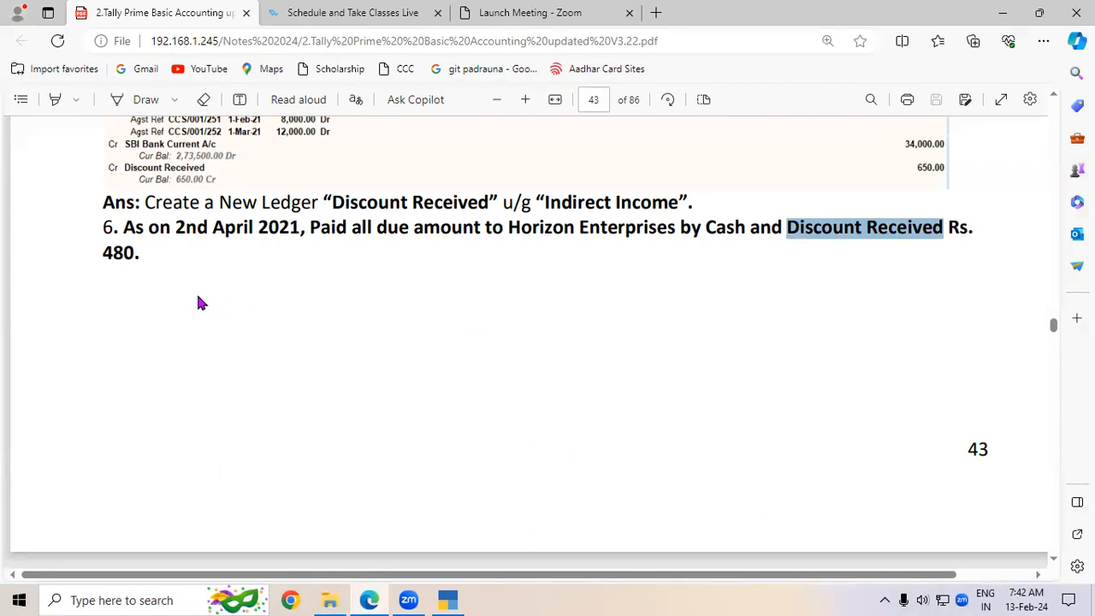
pyautogui.click(447, 599)
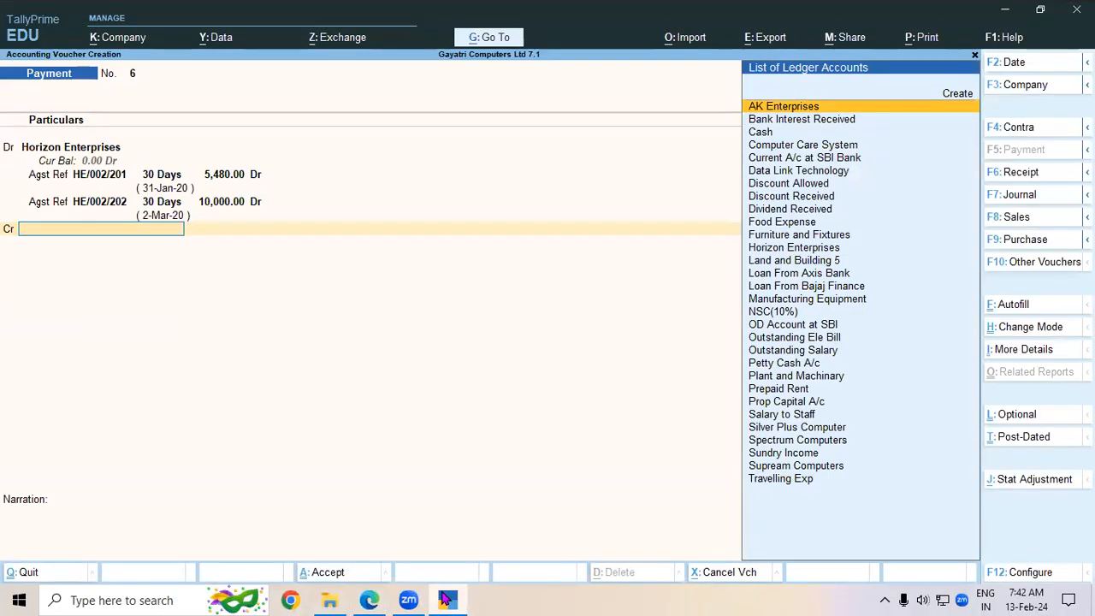
pyautogui.write('Di')
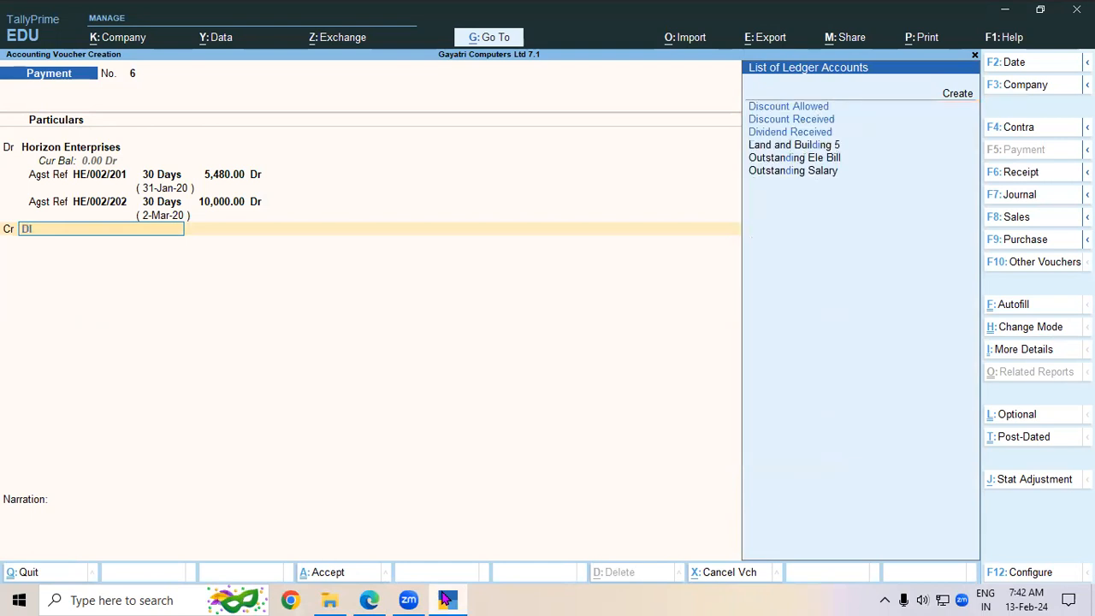
pyautogui.press('Down')
pyautogui.press('Return')
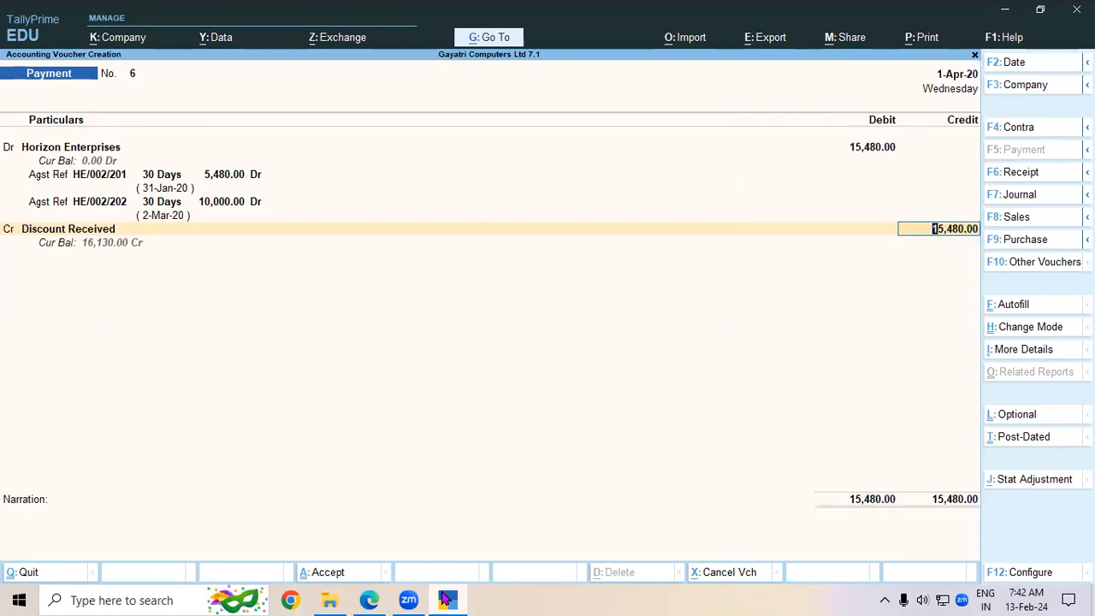
pyautogui.write('480')
pyautogui.press('Return')
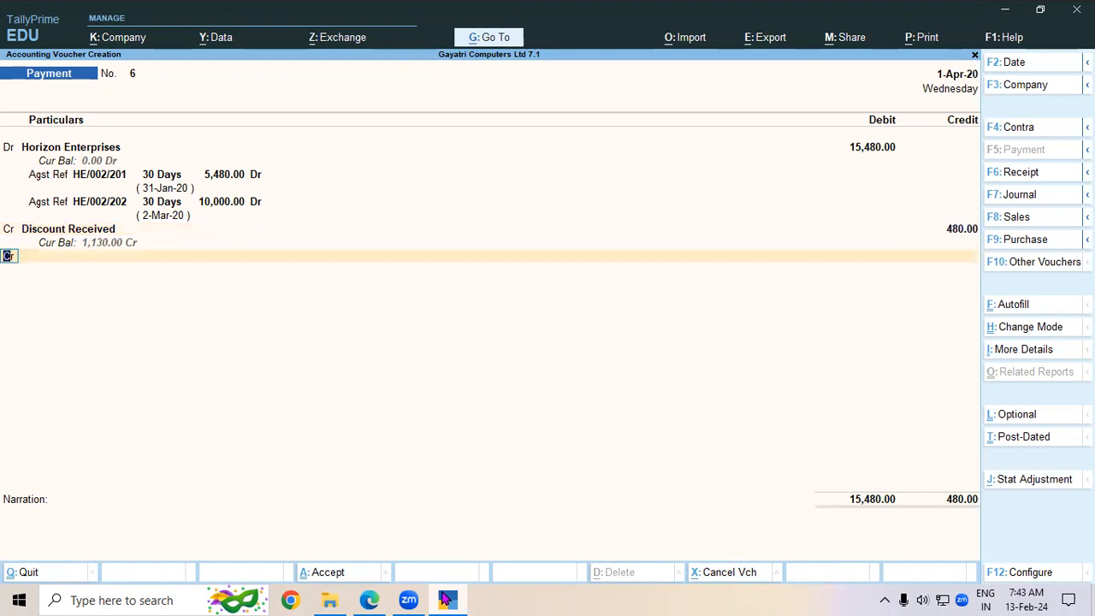
# - Credit Cash with the remaining 15,000.00 and save the payment voucher with an empty narration
pyautogui.press('Return')
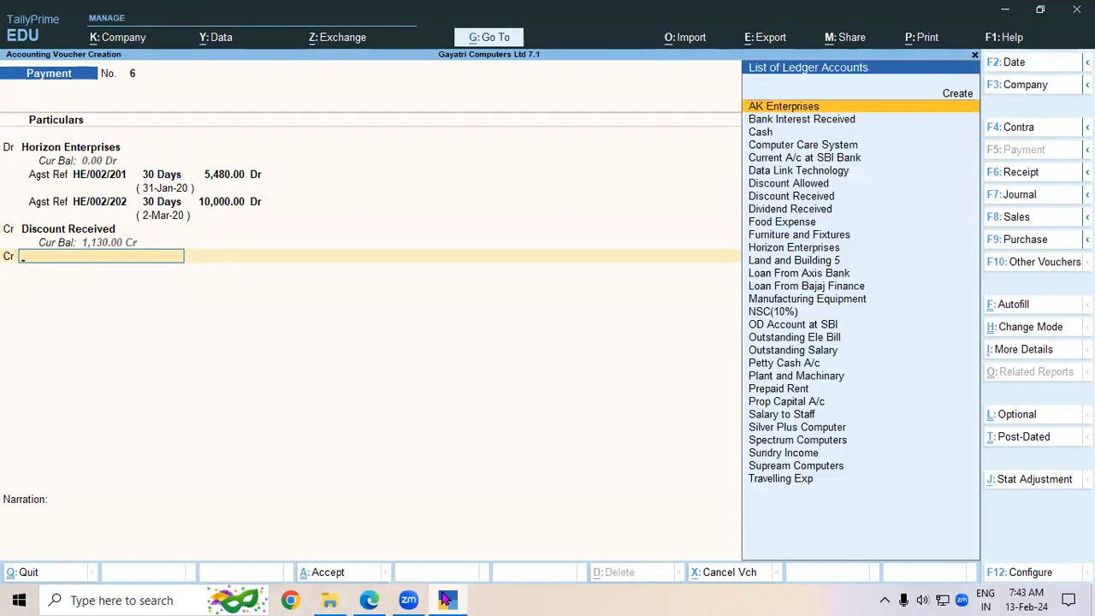
pyautogui.click(369, 599)
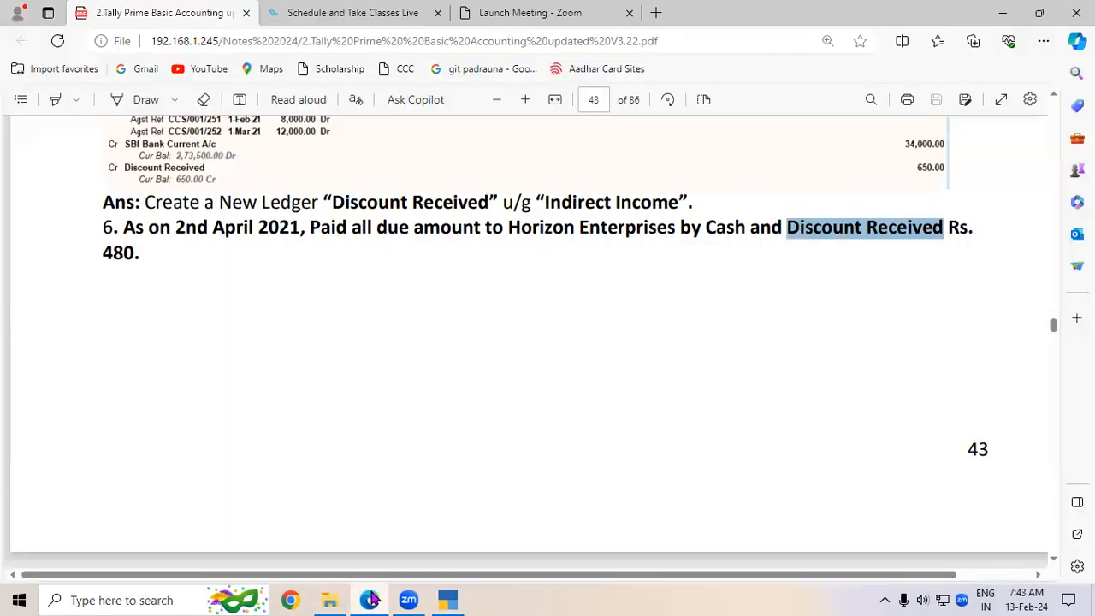
pyautogui.click(370, 599)
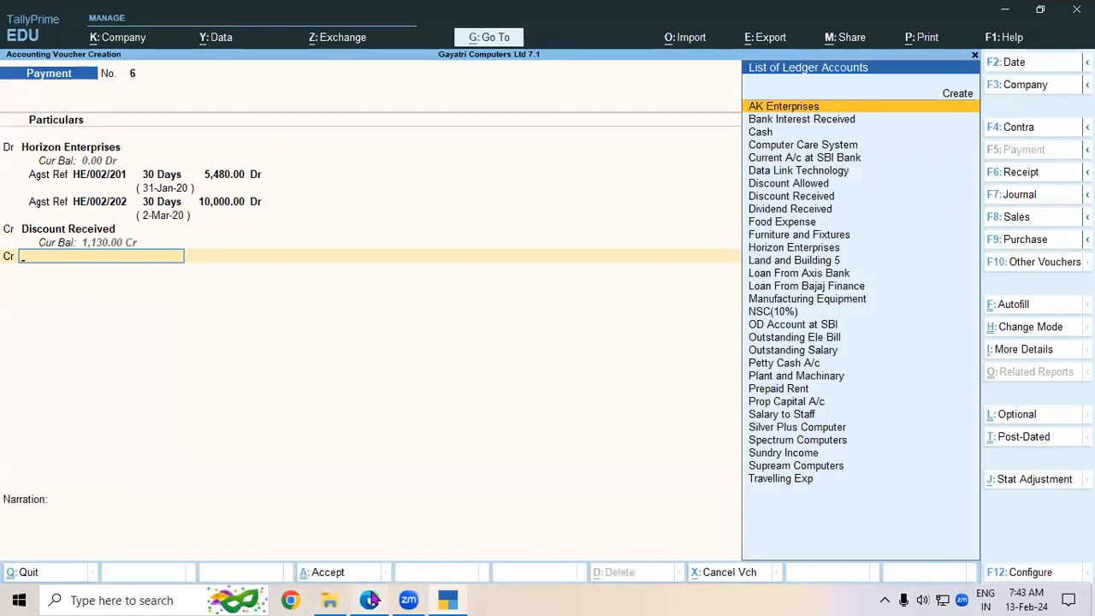
pyautogui.write('CASH')
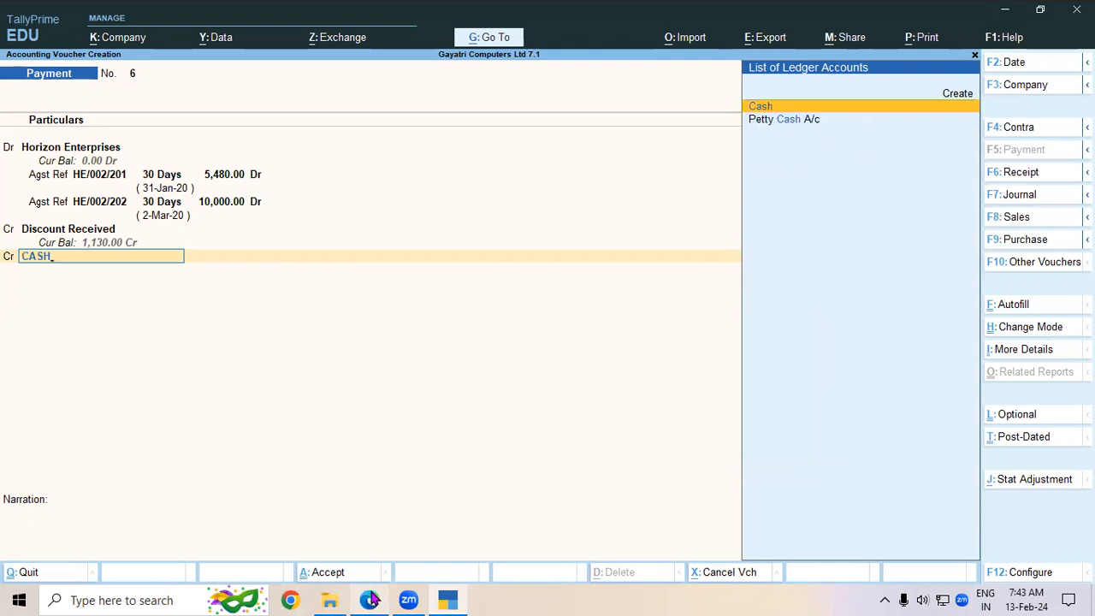
pyautogui.press('Return')
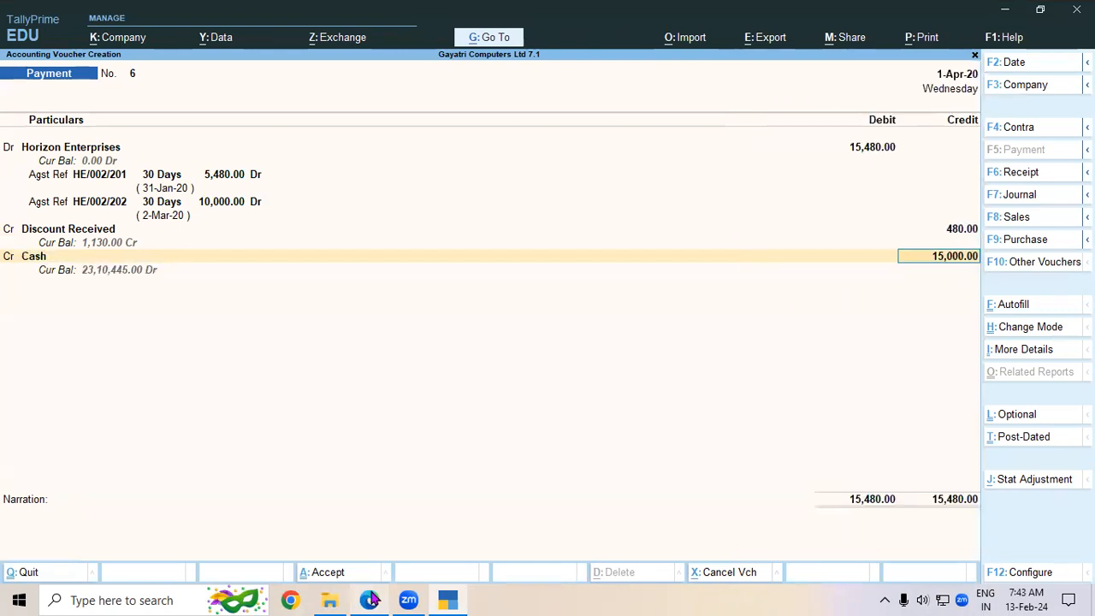
pyautogui.press('Return')
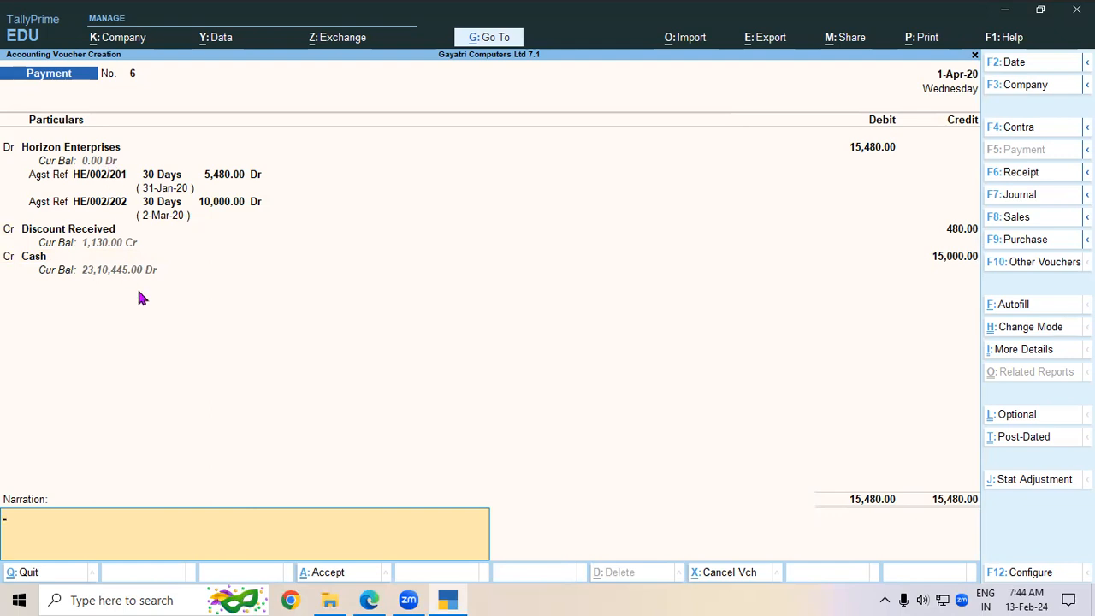
pyautogui.press('Return')
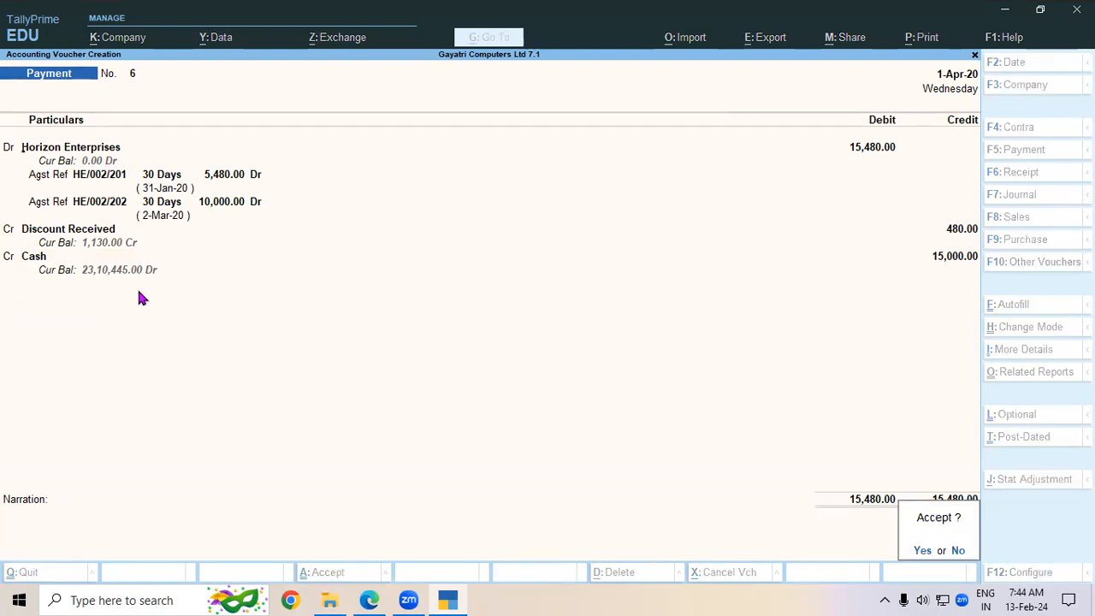
pyautogui.press('Return')
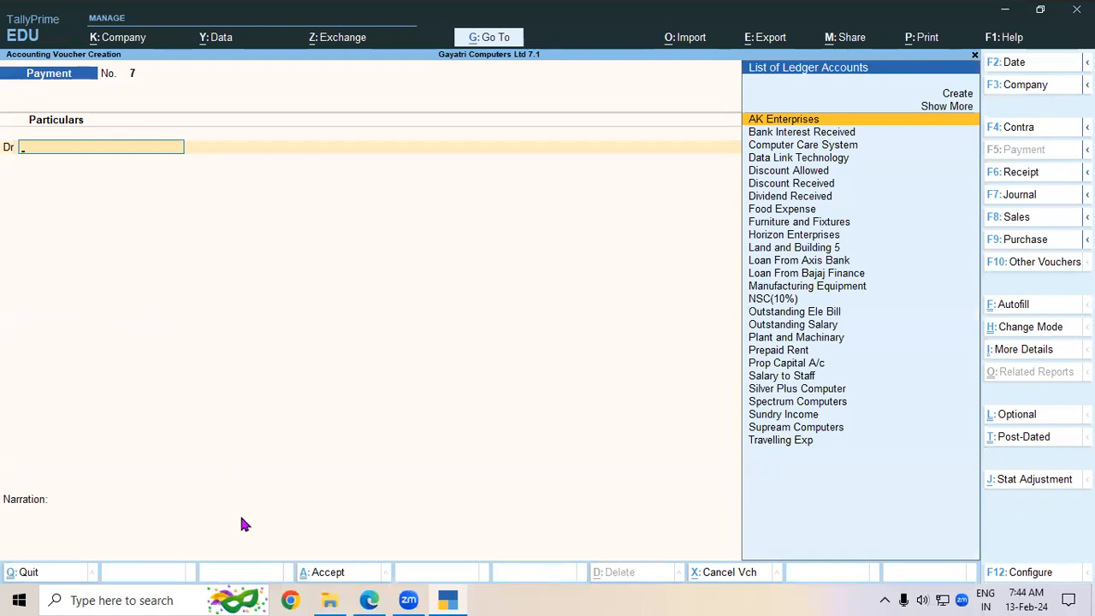
# - Switch to the PDF in Edge and underline exercise 7's date, amount, party, full settlement, bank account, discount and cheque number with the Draw pen
pyautogui.click(381, 599)
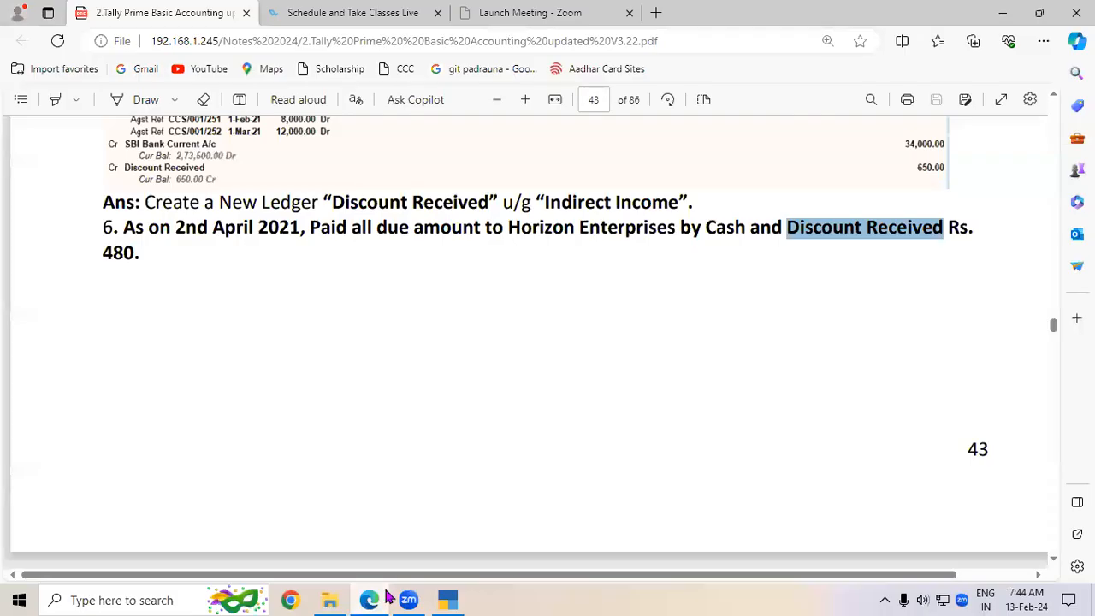
pyautogui.scroll(-10, 1054, 565)
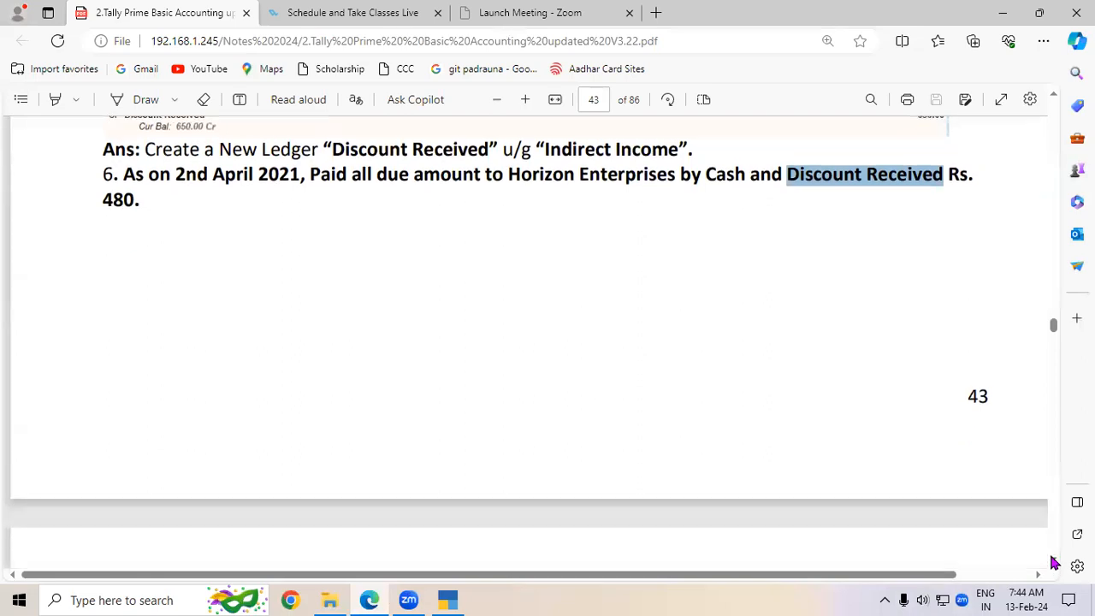
pyautogui.scroll(-1, 1054, 564)
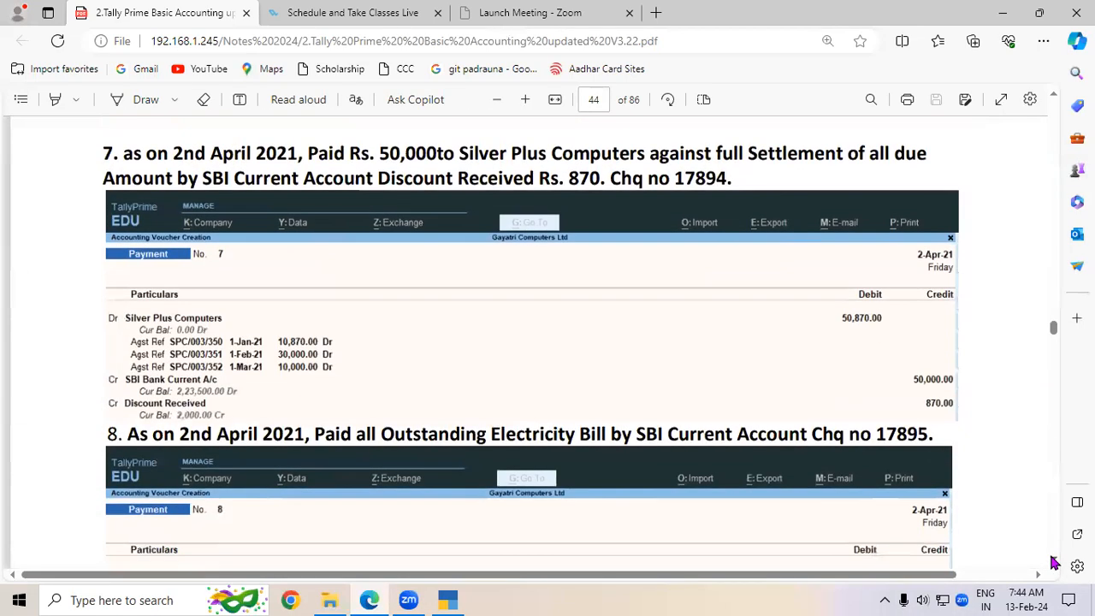
pyautogui.click(138, 105)
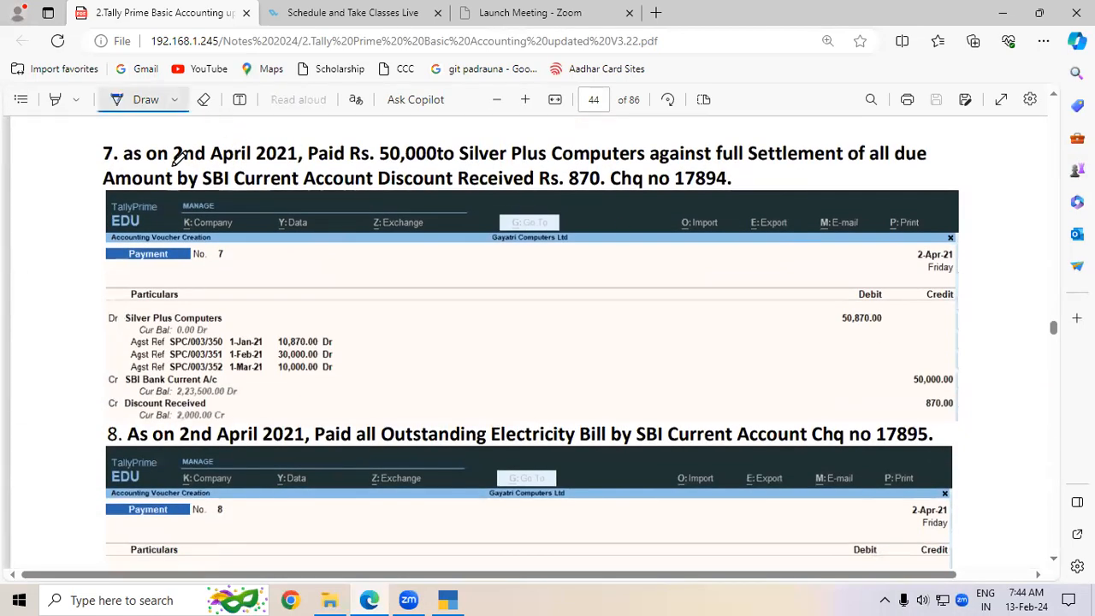
pyautogui.moveTo(160, 169); pyautogui.dragTo(295, 170)
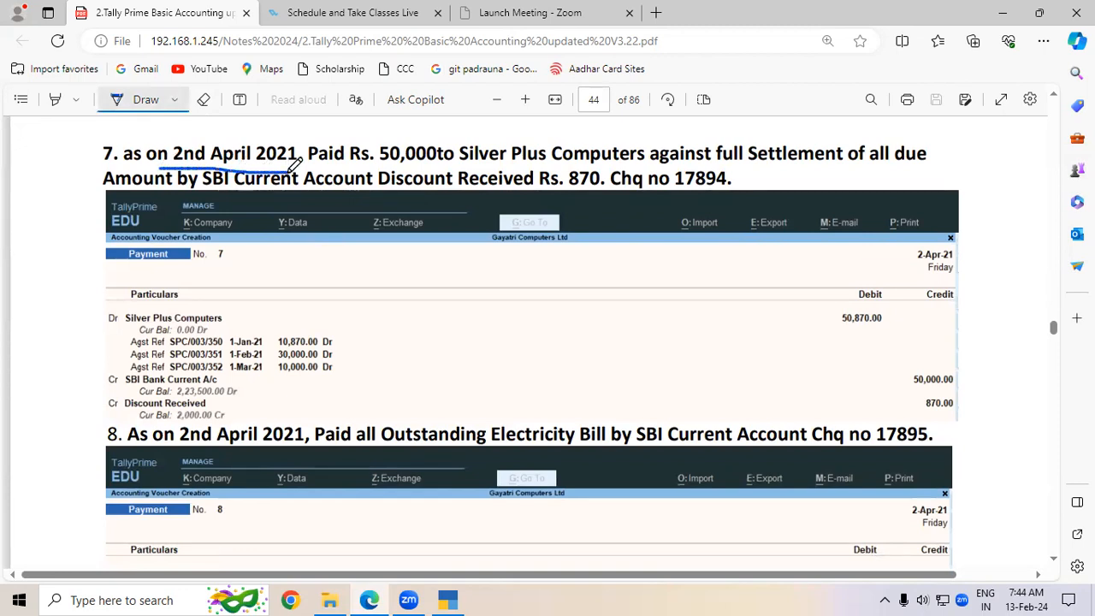
pyautogui.moveTo(372, 169); pyautogui.dragTo(446, 169)
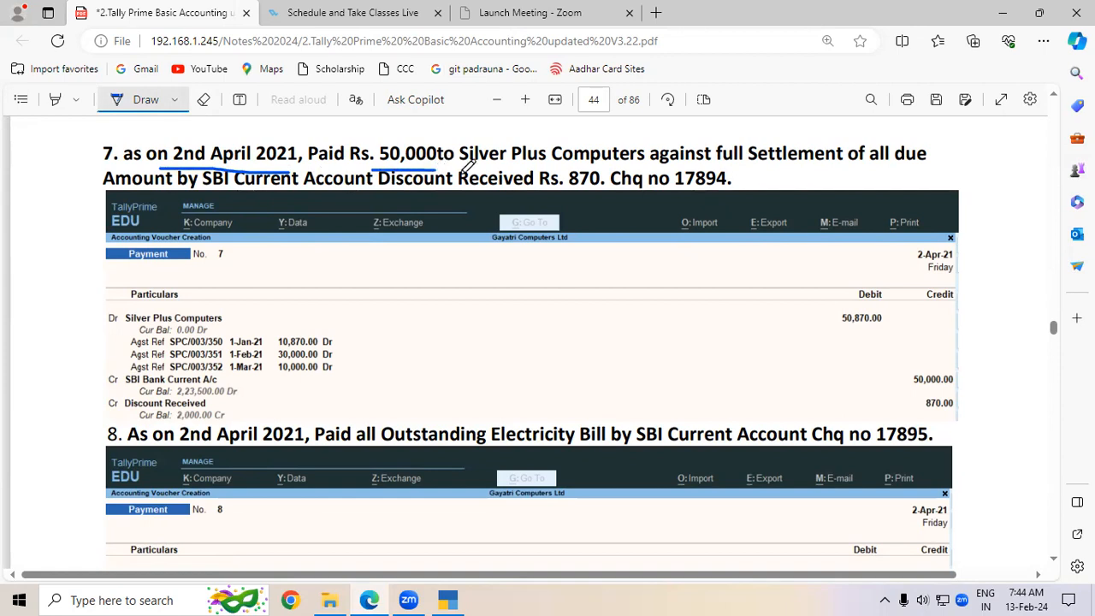
pyautogui.moveTo(460, 163); pyautogui.dragTo(848, 170)
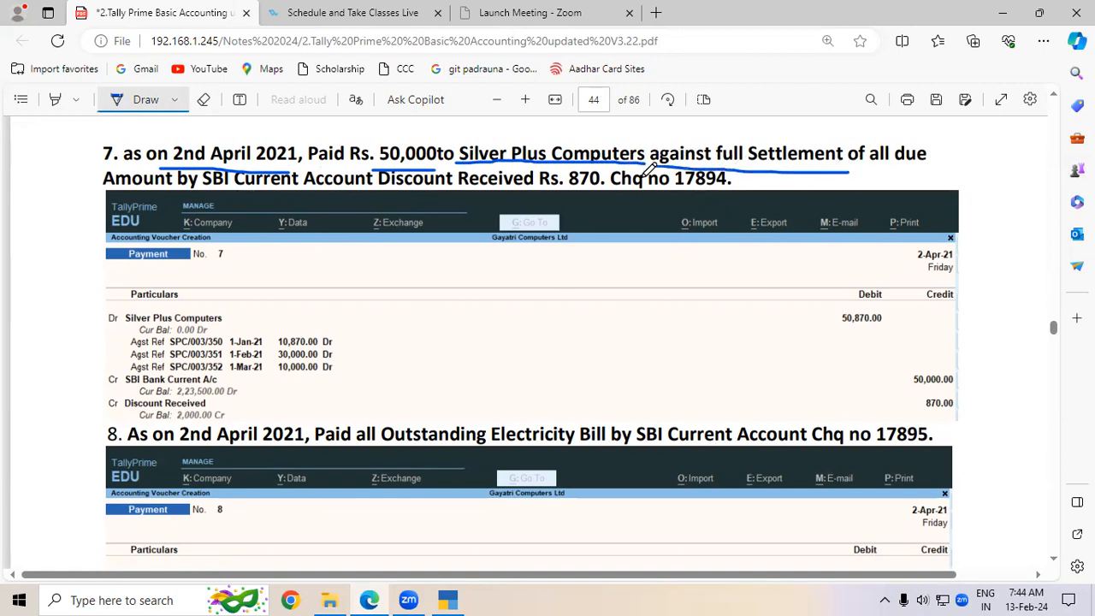
pyautogui.moveTo(176, 189); pyautogui.dragTo(590, 190)
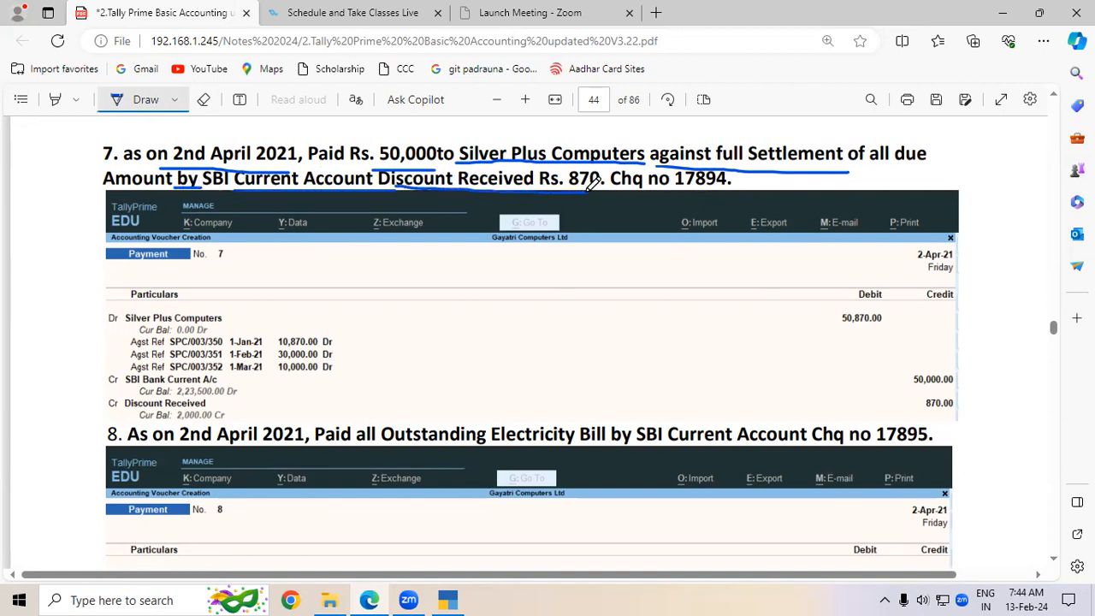
pyautogui.moveTo(674, 190); pyautogui.dragTo(725, 190)
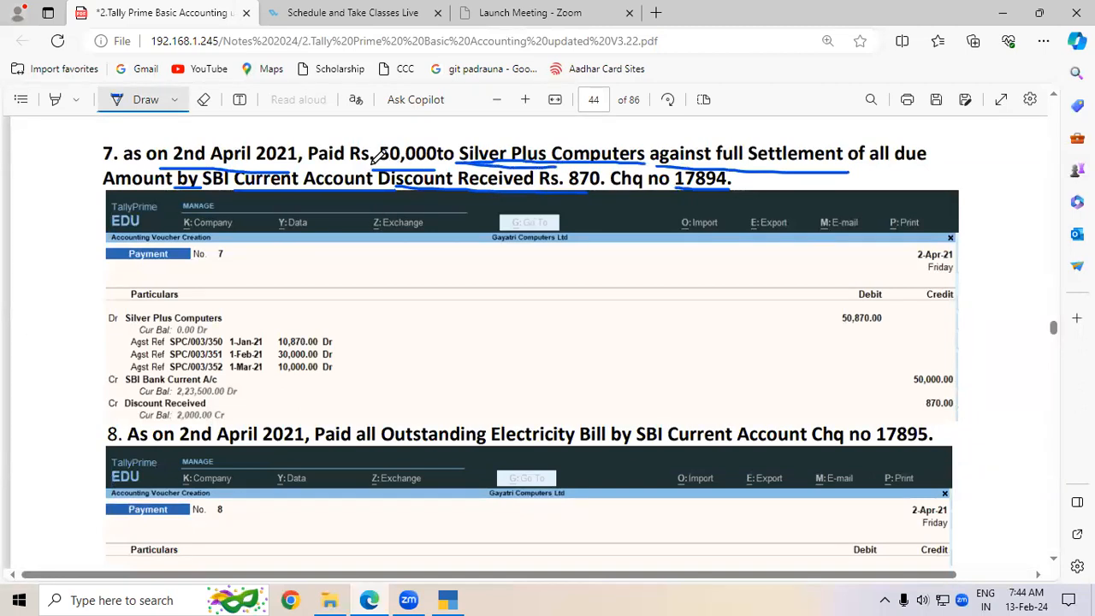
pyautogui.moveTo(379, 166); pyautogui.dragTo(440, 166)
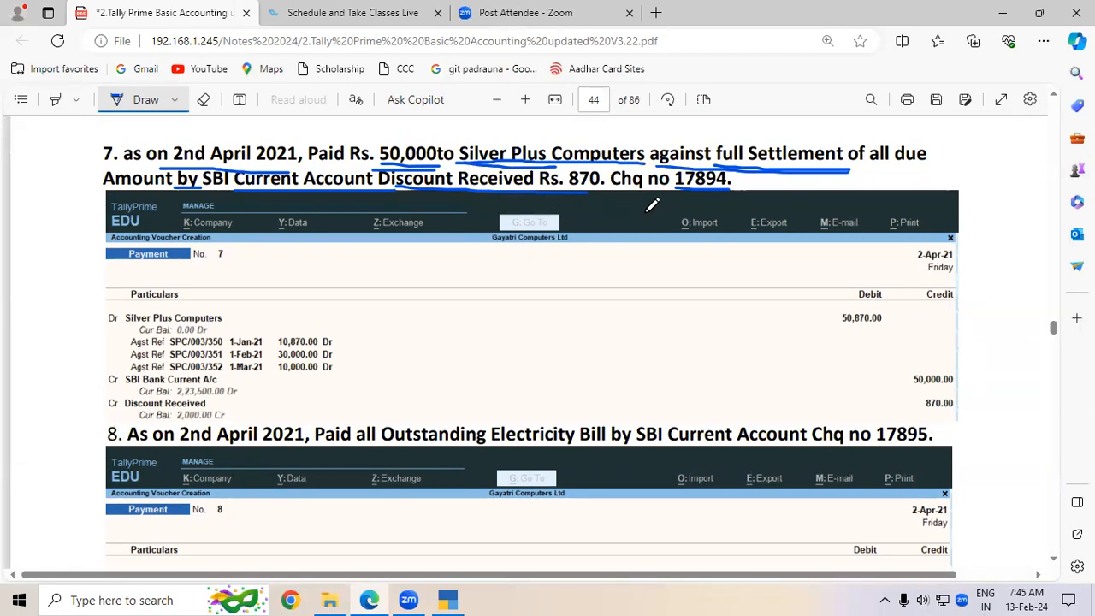
# - Switch to TallyPrime and debit Silver Plus Computer in the payment voucher, adjusting 10,870.00 as Agst Ref against pending bill SPC/003/350
pyautogui.click(450, 601)
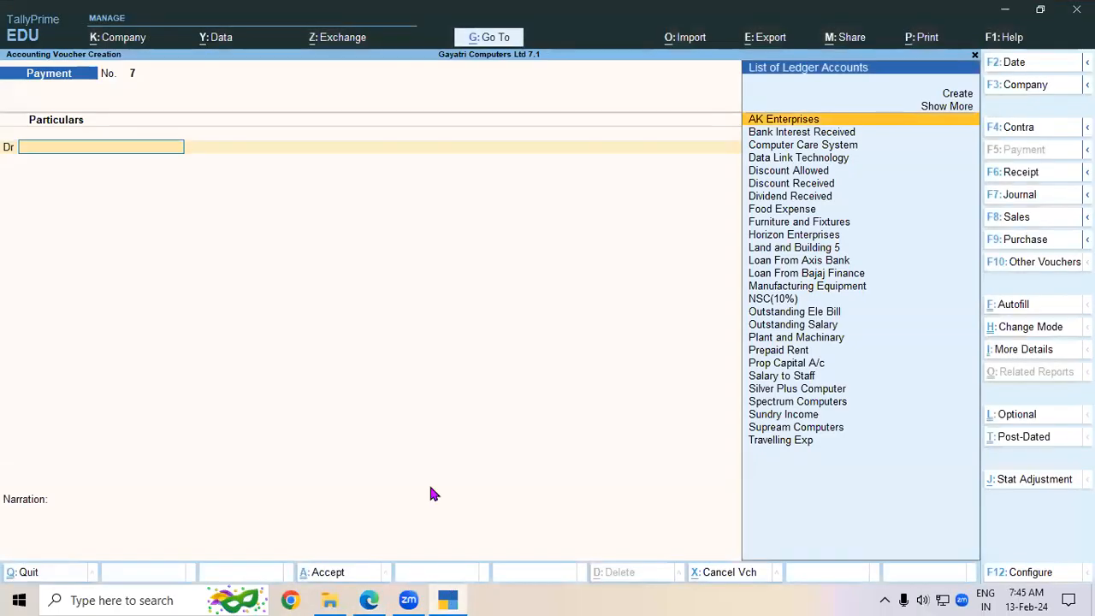
pyautogui.write('Sl')
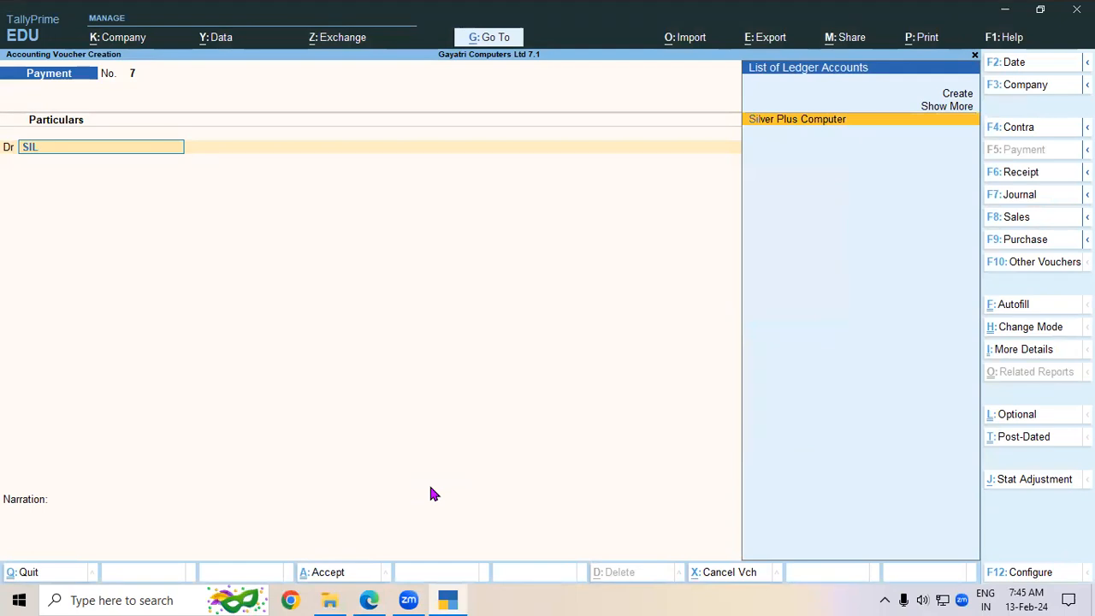
pyautogui.press('Return')
pyautogui.press('Return')
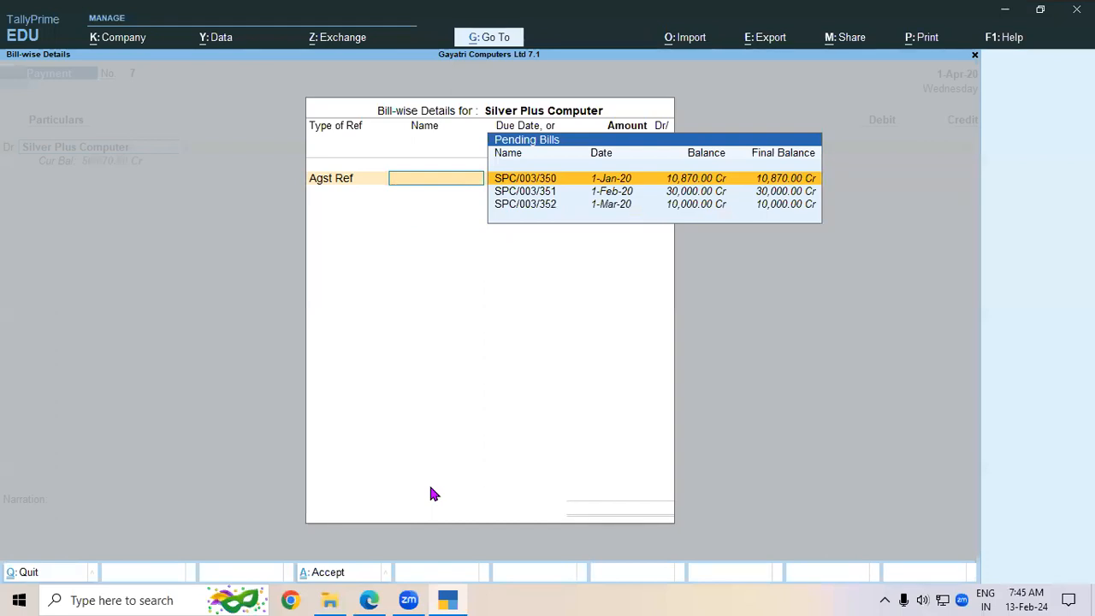
pyautogui.press('Return')
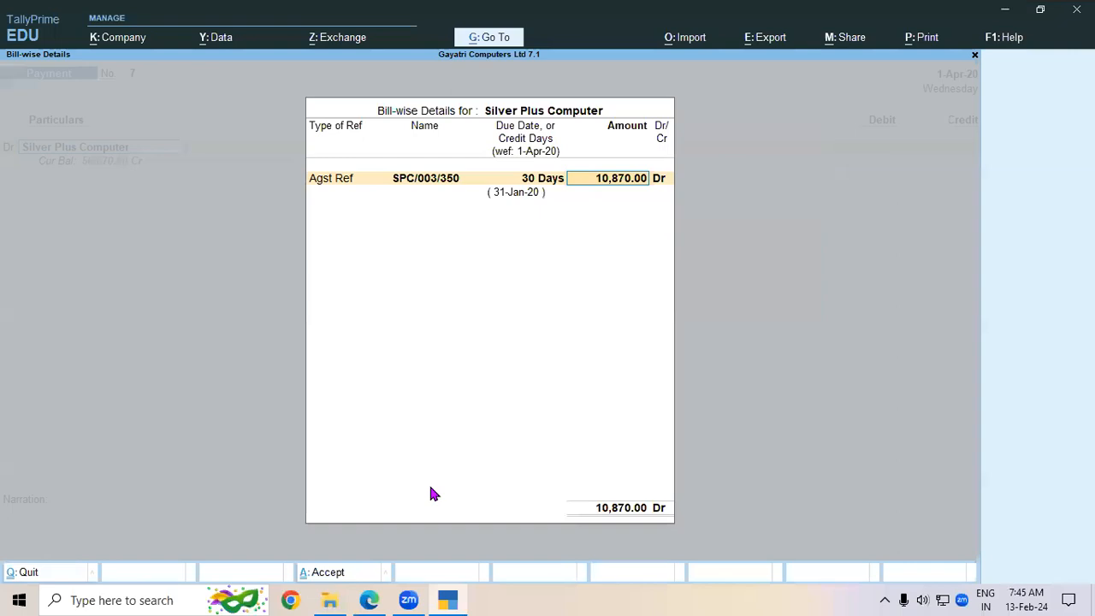
pyautogui.press('Return')
# - Add Agst Ref adjustments of 30,000.00 Dr for bill SPC/003/351 and 10,000.00 Dr for SPC/003/352, and complete the bill-wise details
pyautogui.press('Down')
pyautogui.press('Down')
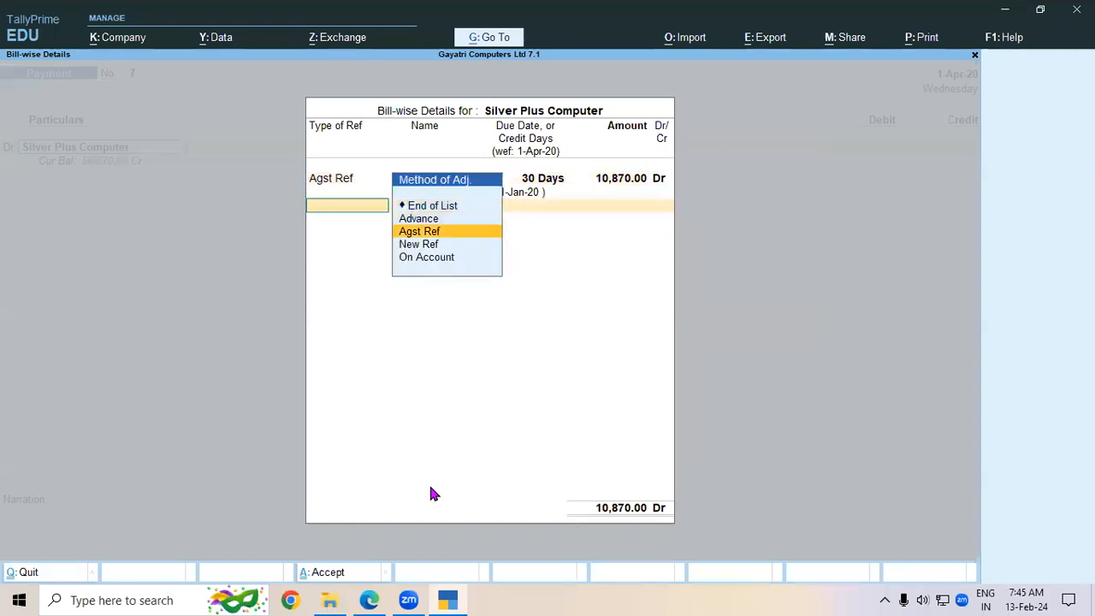
pyautogui.press('Return')
pyautogui.press('Return')
pyautogui.press('Return')
pyautogui.press('Down')
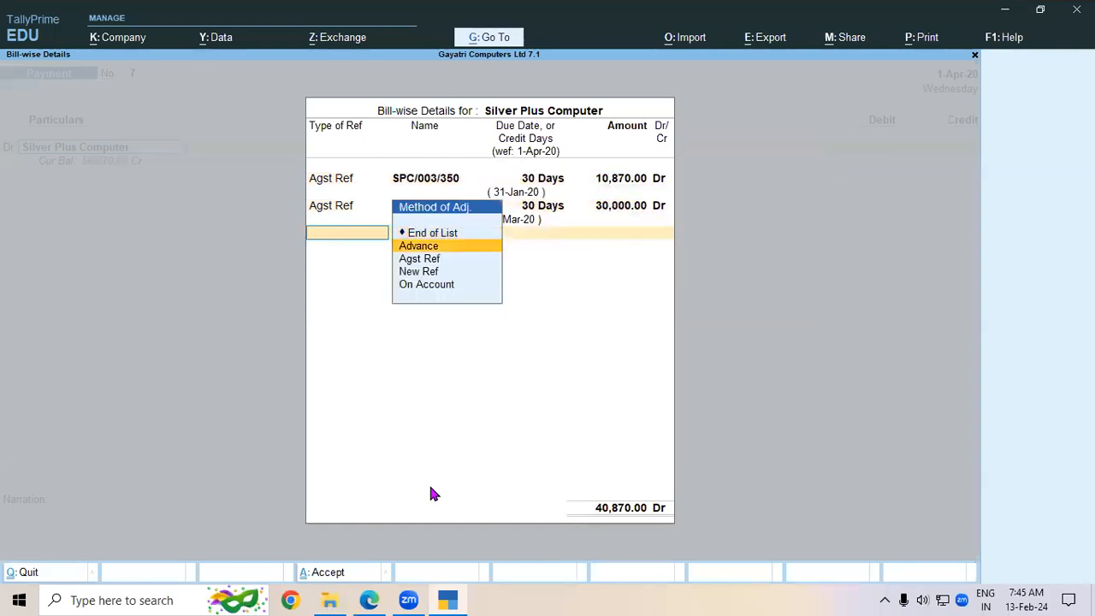
pyautogui.press('Down')
pyautogui.press('Return')
pyautogui.press('Return')
pyautogui.press('Return')
pyautogui.press('Return')
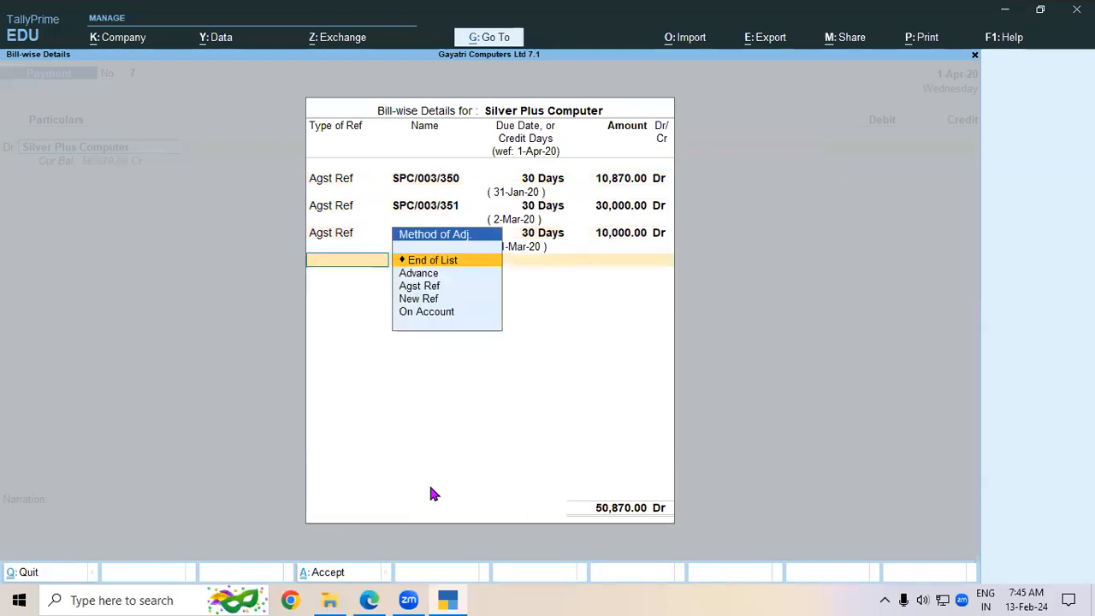
pyautogui.press('Return')
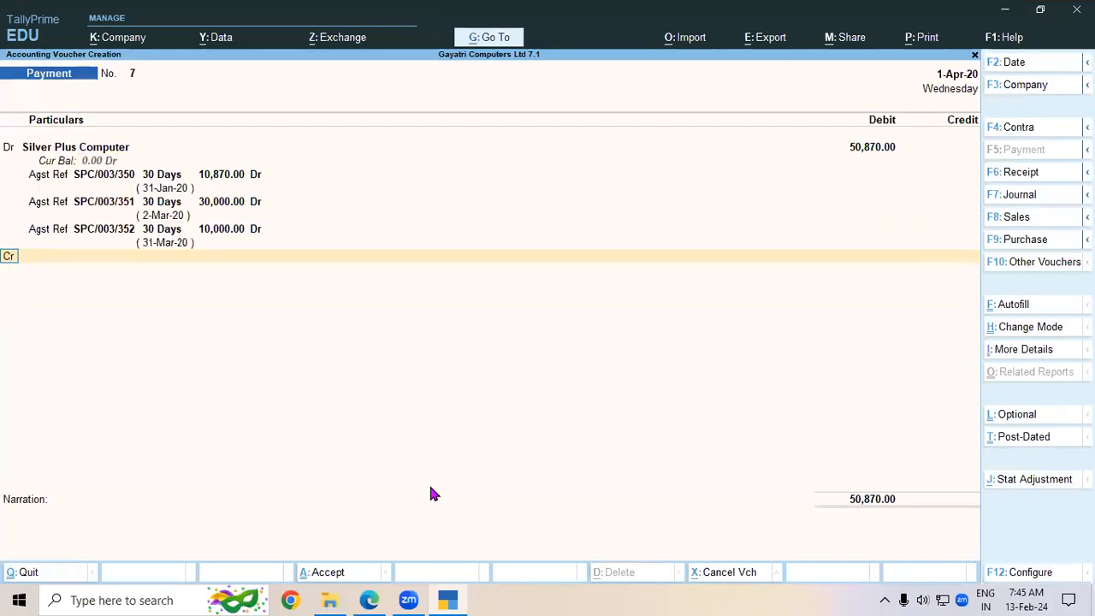
# - Credit Discount Received with 870 in the payment voucher, checking the discount in the PDF exercise
pyautogui.press('Return')
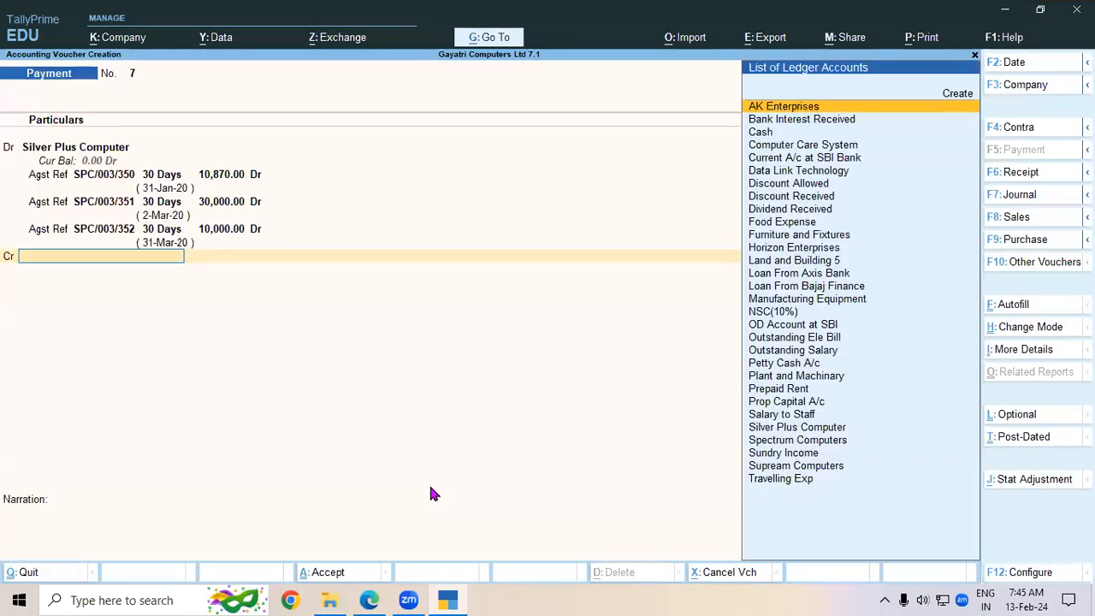
pyautogui.write('Di')
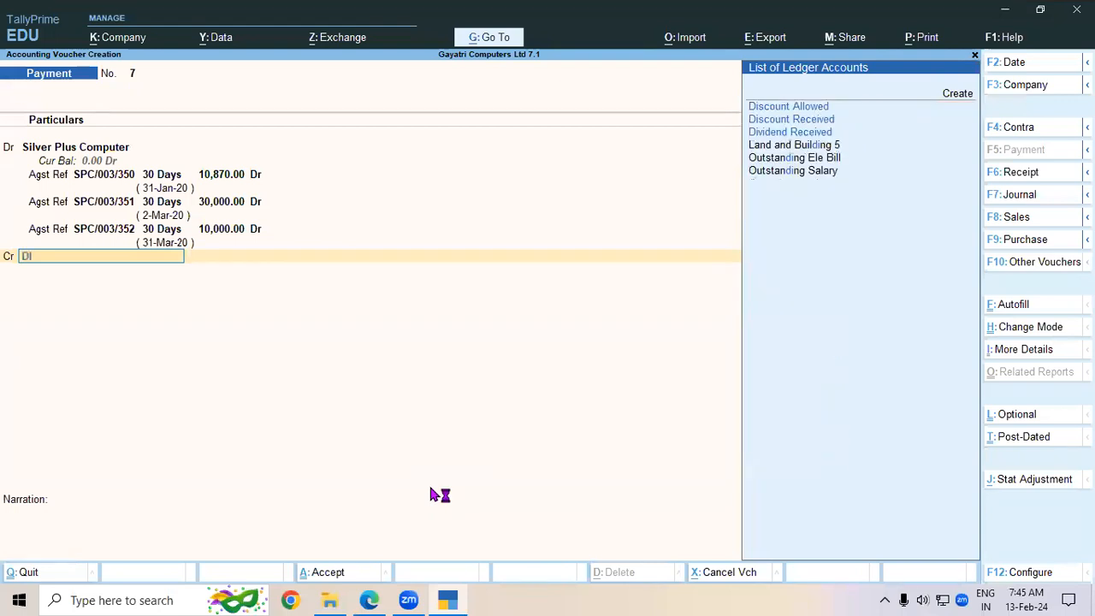
pyautogui.press('Down')
pyautogui.press('Return')
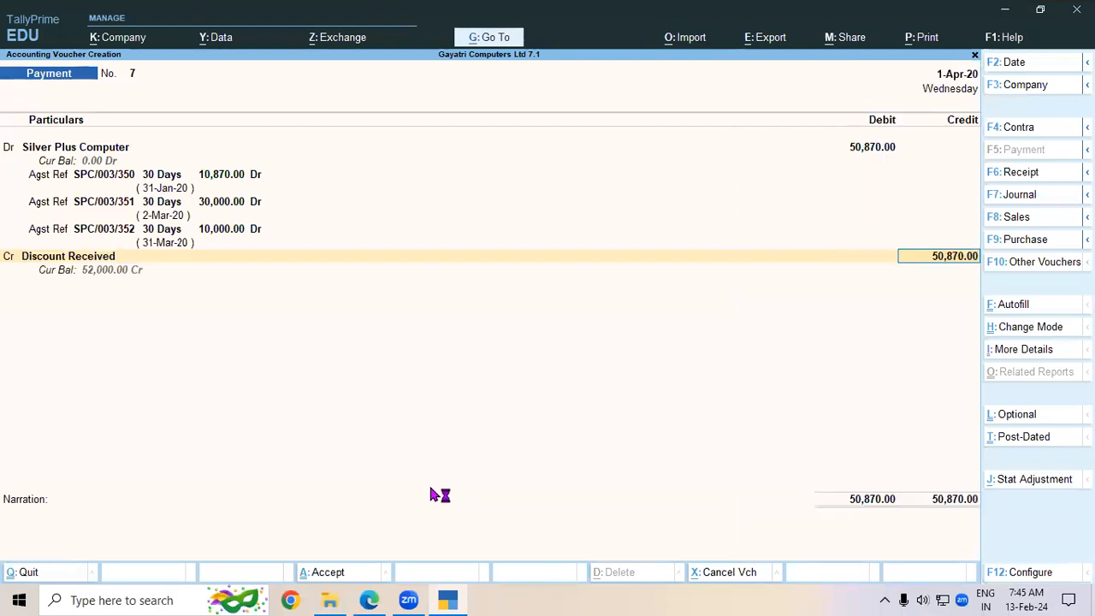
pyautogui.hotkey('alt', 'Tab')
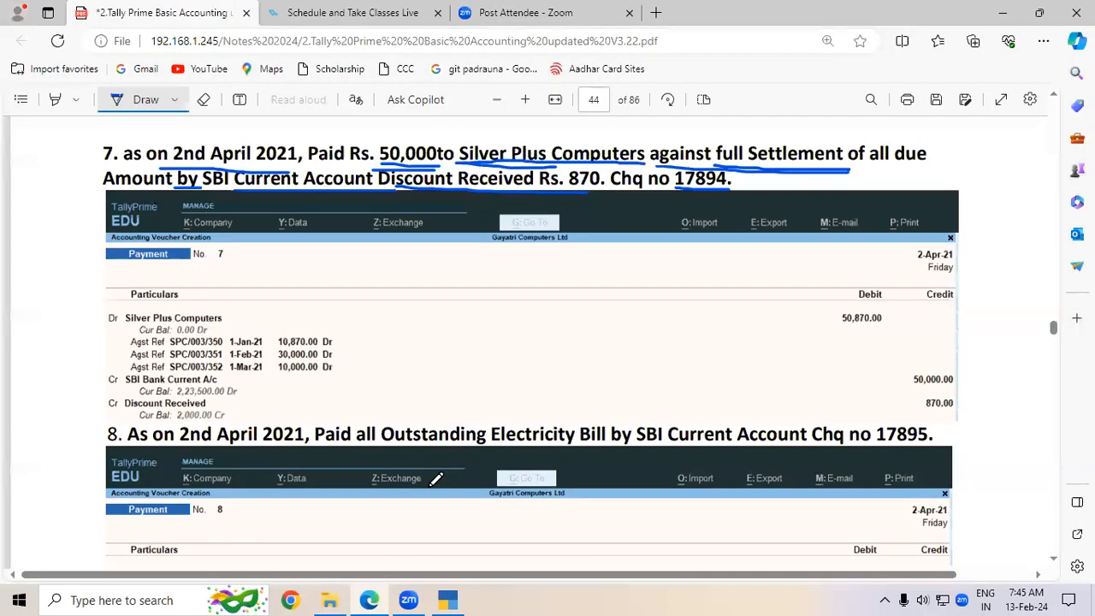
pyautogui.hotkey('alt', 'Tab')
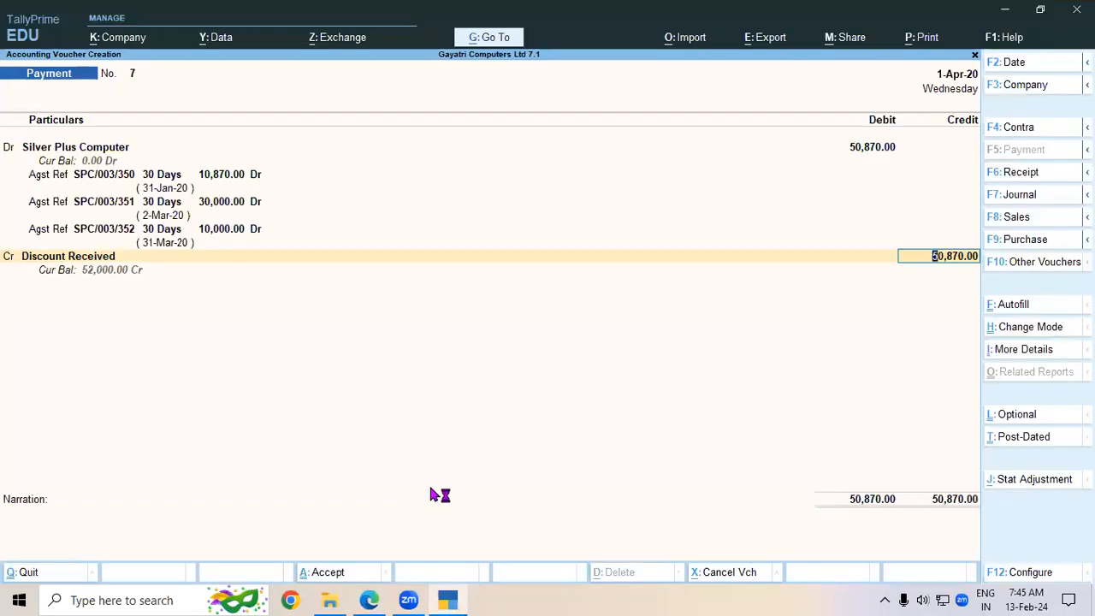
pyautogui.write('870')
pyautogui.press('Return')
pyautogui.press('Return')
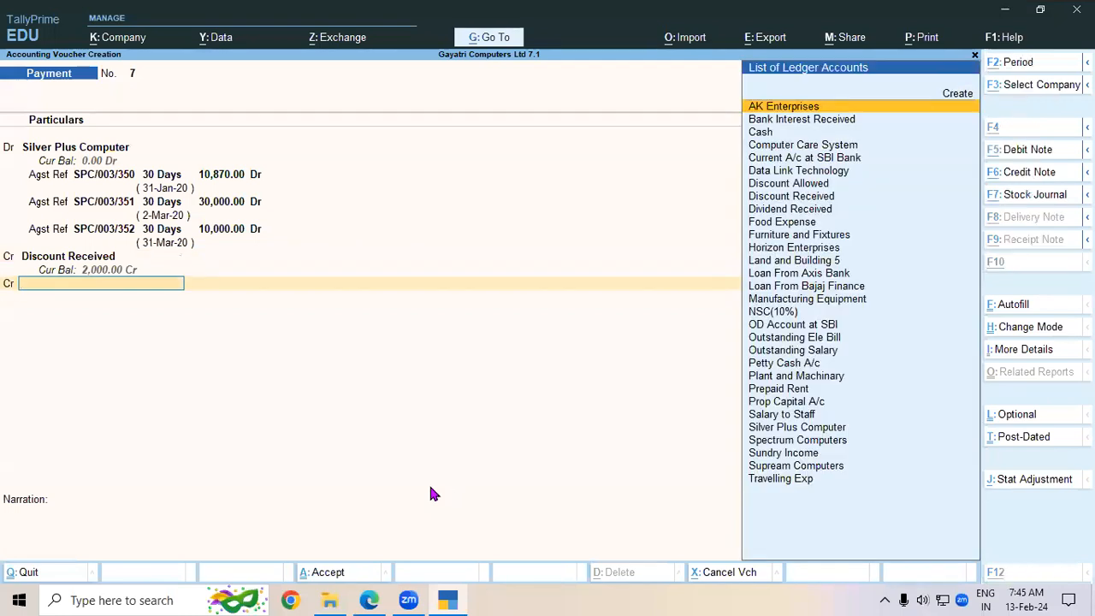
# - Check the paying account in the PDF exercise, then credit Current A/c at SBI Bank with the remaining 50,000.00 in TallyPrime
pyautogui.hotkey('alt', 'Tab')
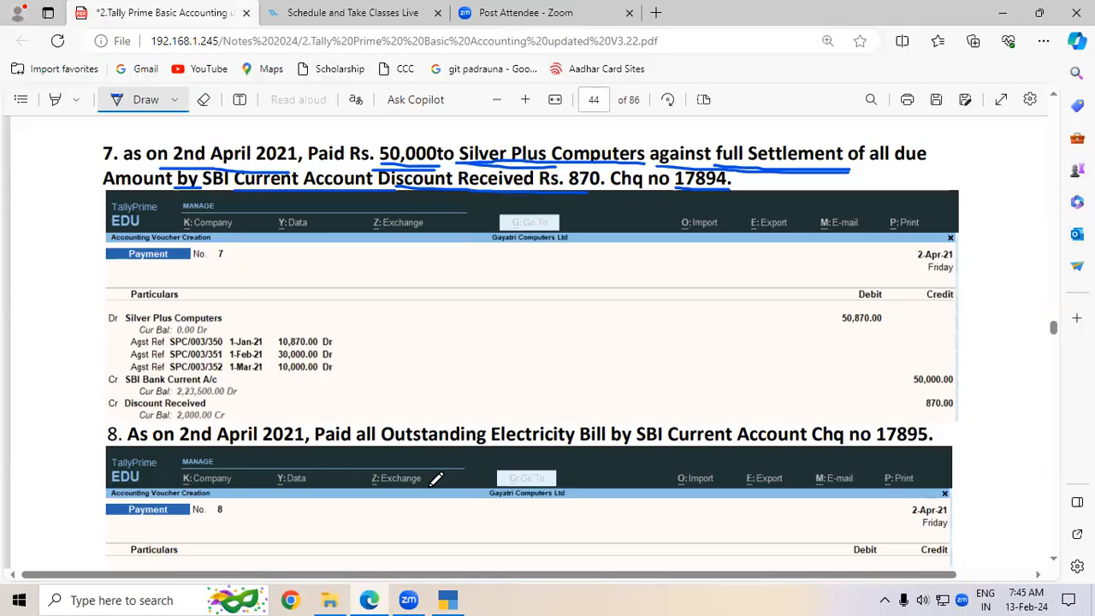
pyautogui.hotkey('alt', 'Tab')
pyautogui.write('SBI')
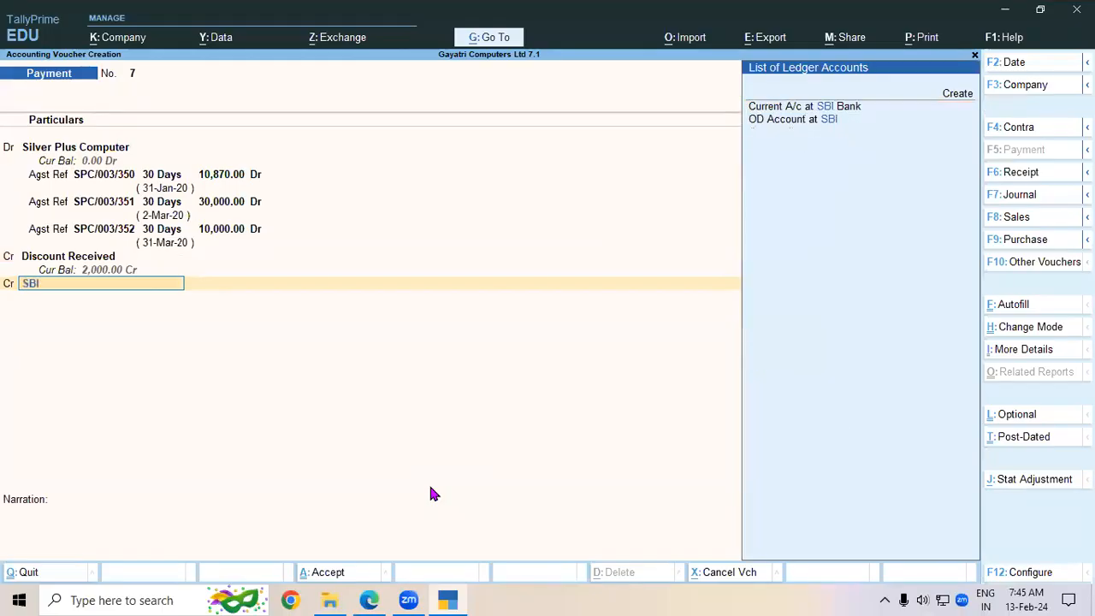
pyautogui.press('Return')
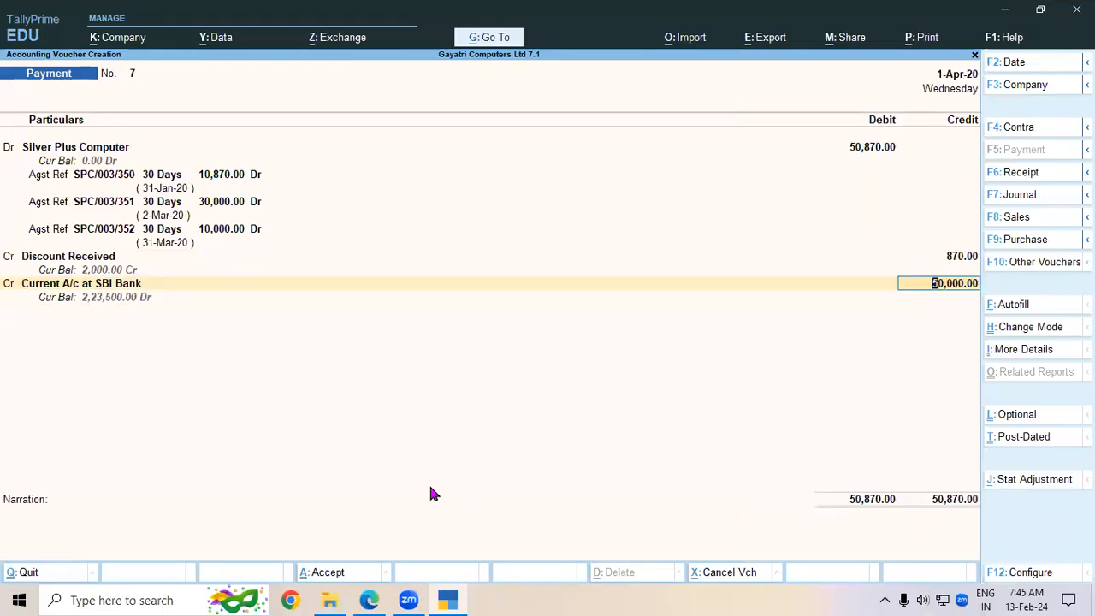
pyautogui.press('Return')
pyautogui.press('Return')
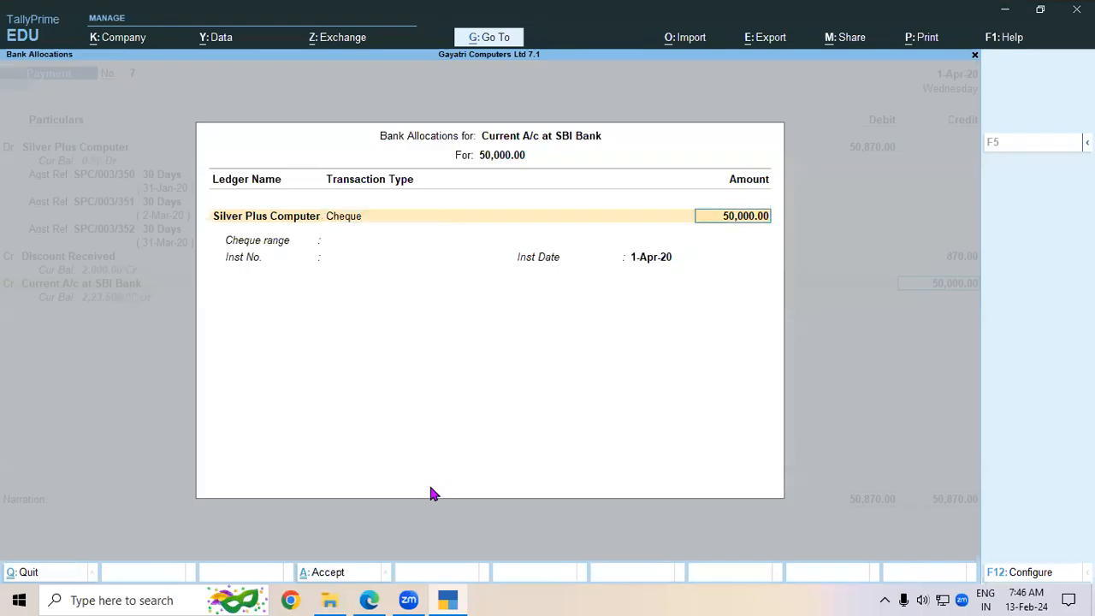
# - Enter instrument number 17894 from the PDF for the 50,000.00 cheque, keep the date 1-Apr-20, and save the voucher with an empty narration
pyautogui.press('Return')
pyautogui.hotkey('alt', 'Tab')
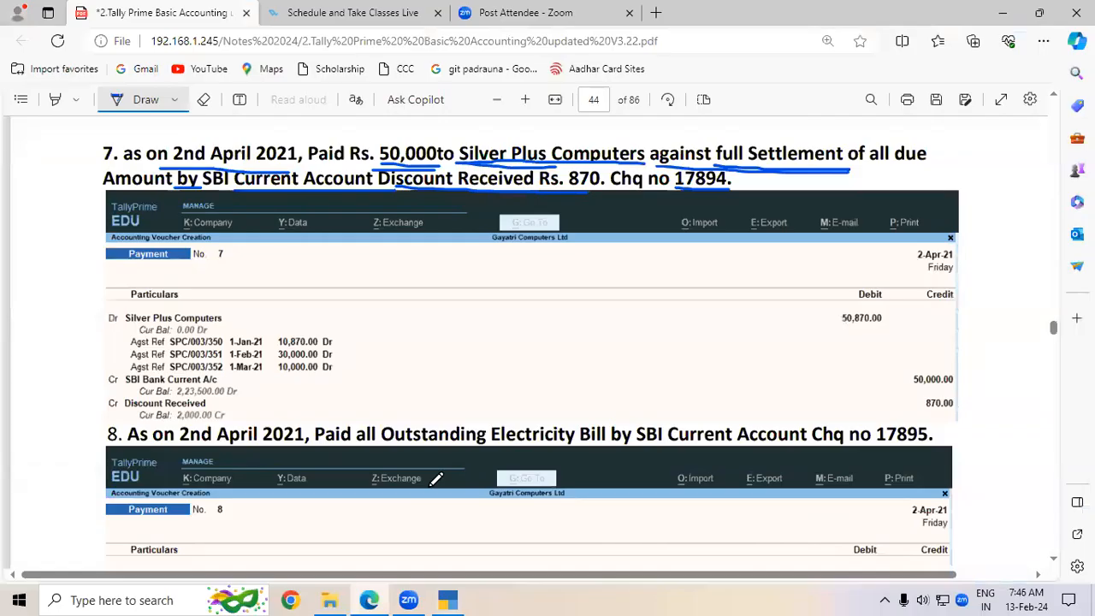
pyautogui.hotkey('alt', 'Tab')
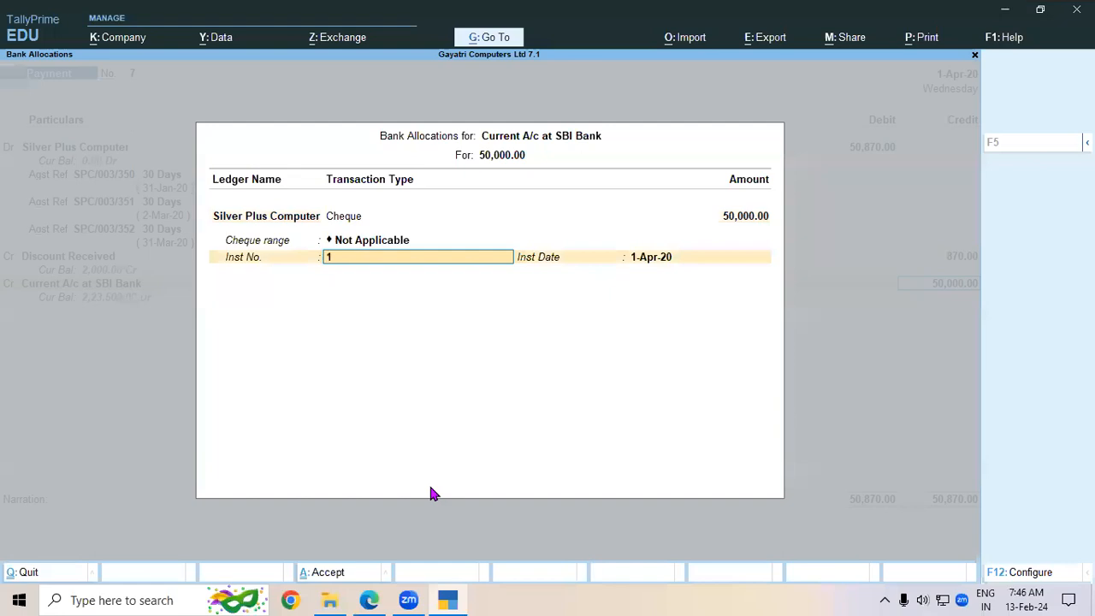
pyautogui.press('Return')
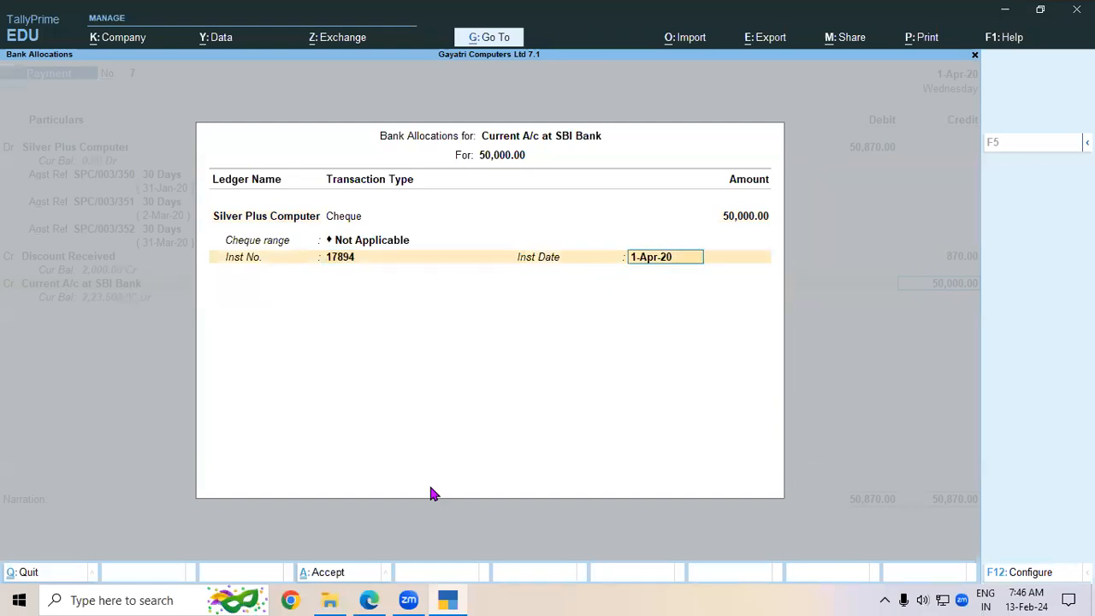
pyautogui.press('Return')
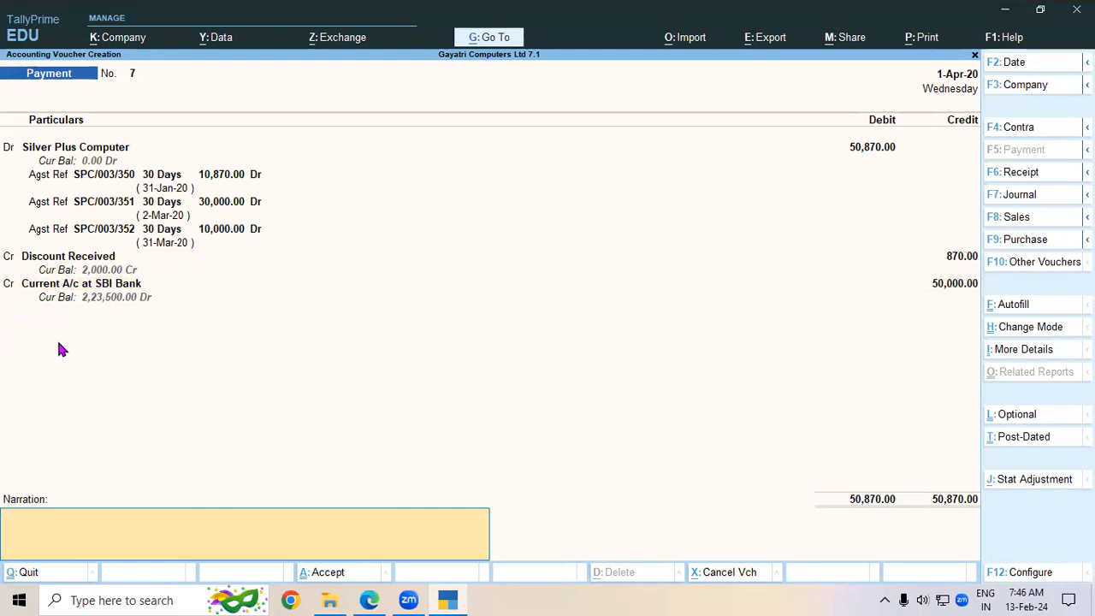
pyautogui.press('Return')
pyautogui.press('Return')
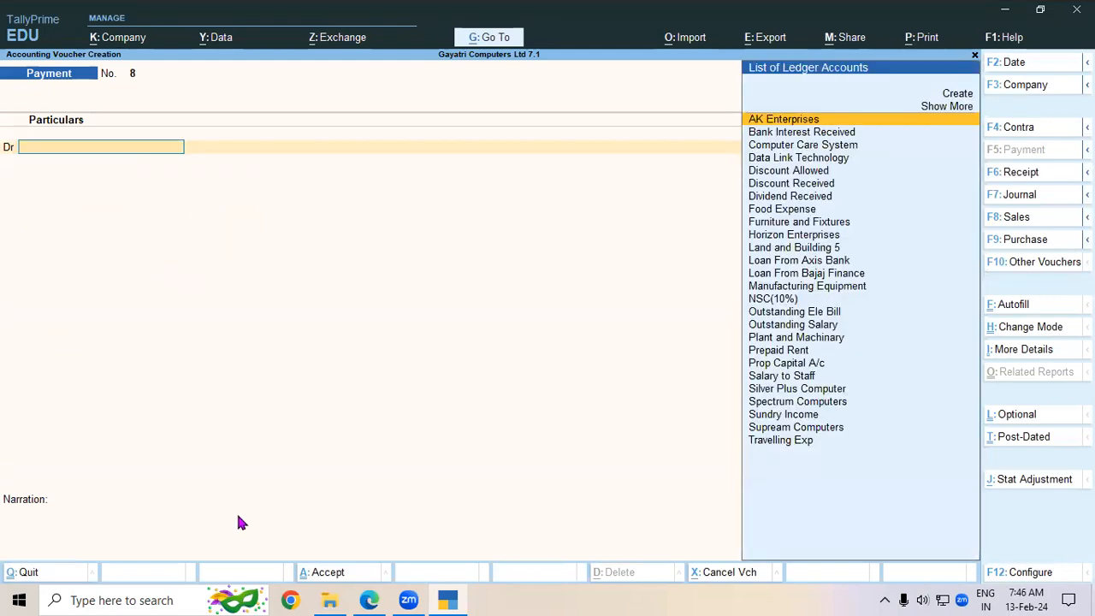
# - Switch to the PDF in Edge and underline Outstanding Electricity Bill and cheque number 17895 in exercise 8
pyautogui.click(368, 600)
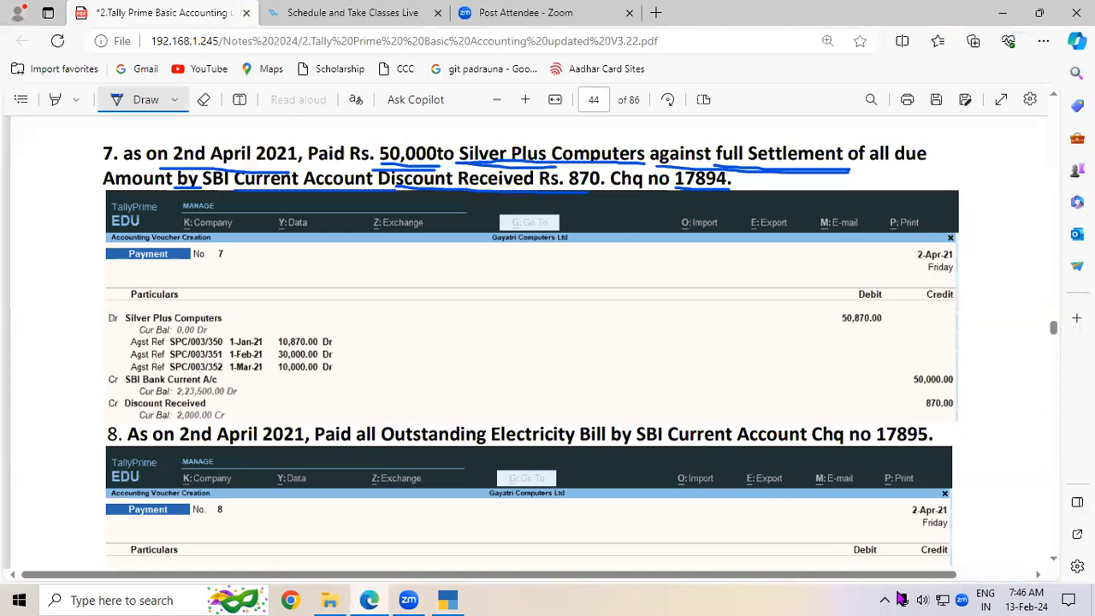
pyautogui.scroll(-3, 1058, 560)
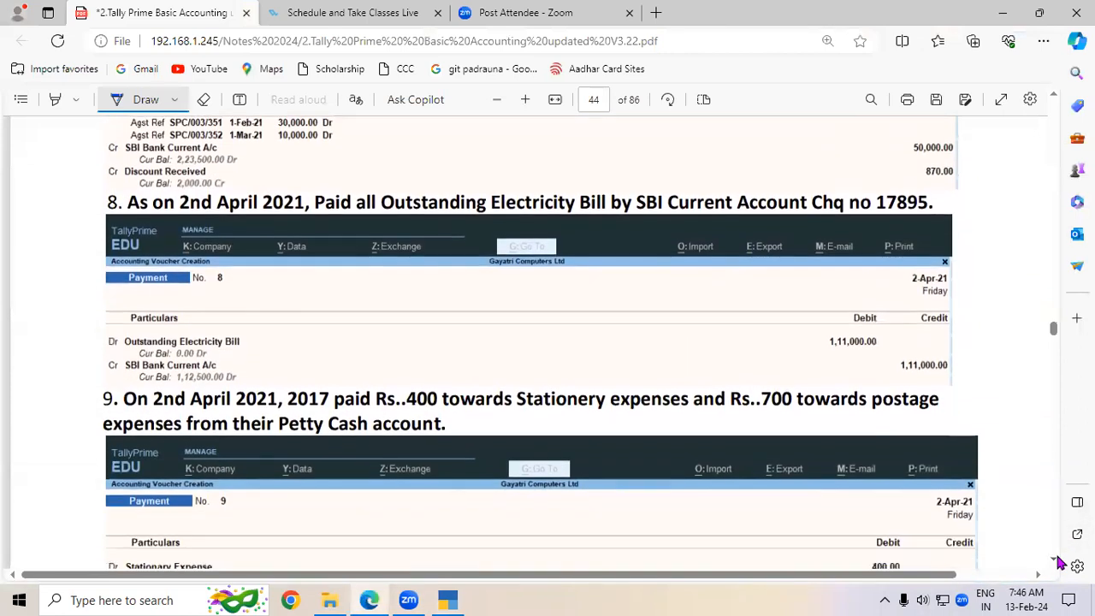
pyautogui.moveTo(382, 203); pyautogui.dragTo(580, 214)
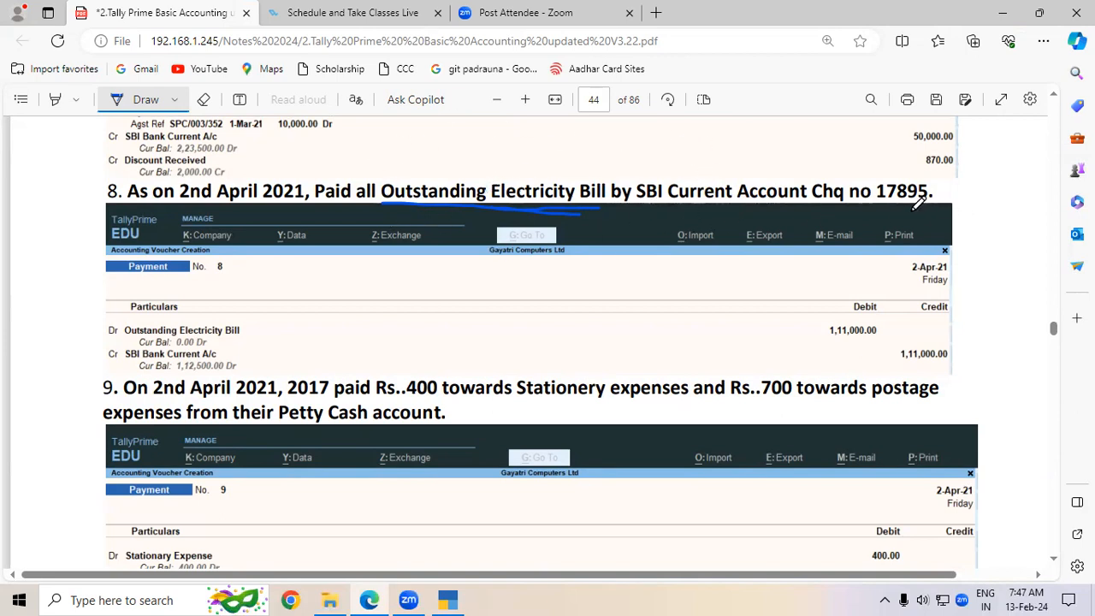
pyautogui.moveTo(874, 205); pyautogui.dragTo(917, 203)
# - In TallyPrime's payment voucher, debit Outstanding Ele Bill with 111000 and credit Current A/c at SBI Bank with the same amount
pyautogui.hotkey('alt', 'Tab')
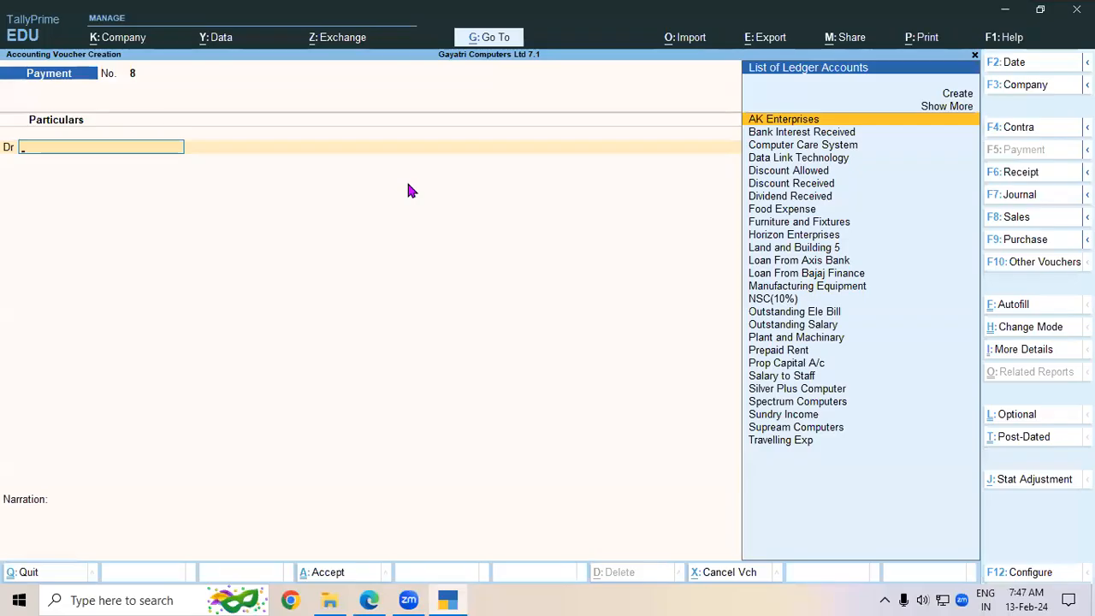
pyautogui.write('OU')
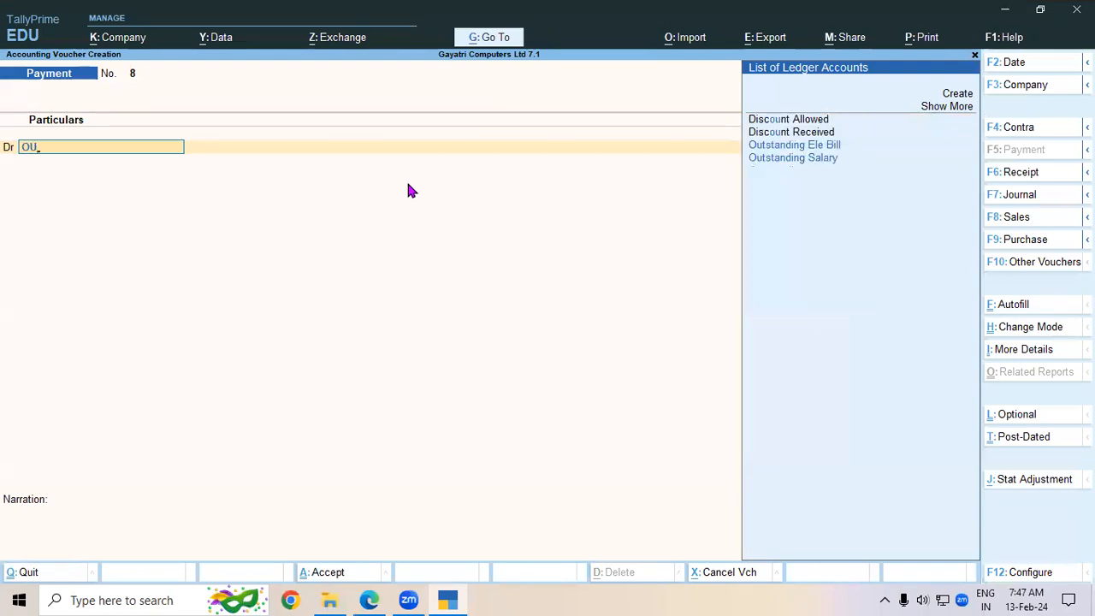
pyautogui.press('Return')
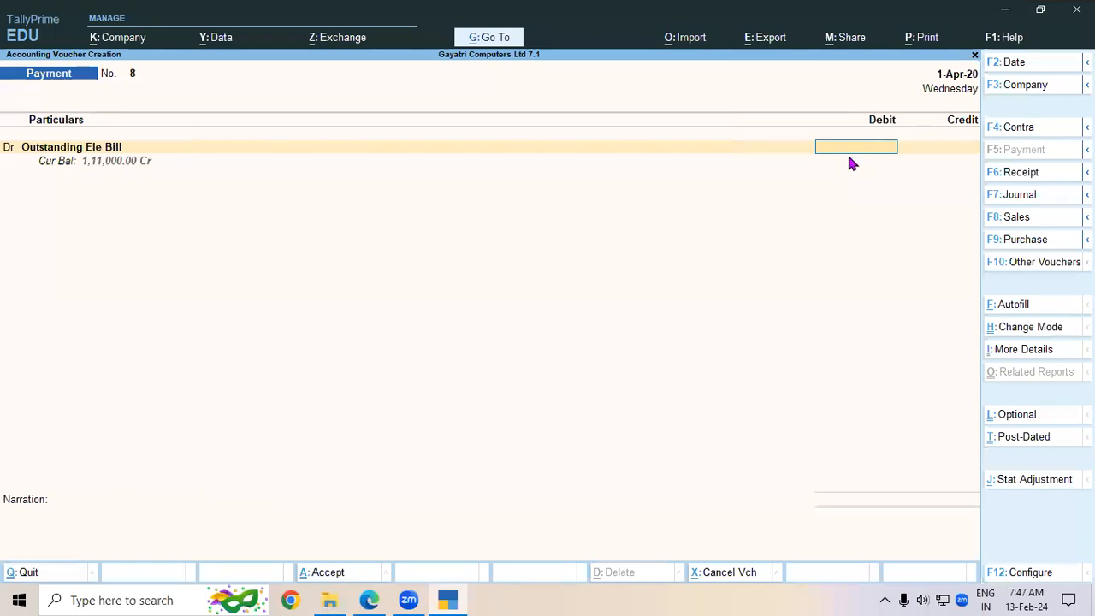
pyautogui.write('111000')
pyautogui.press('Return')
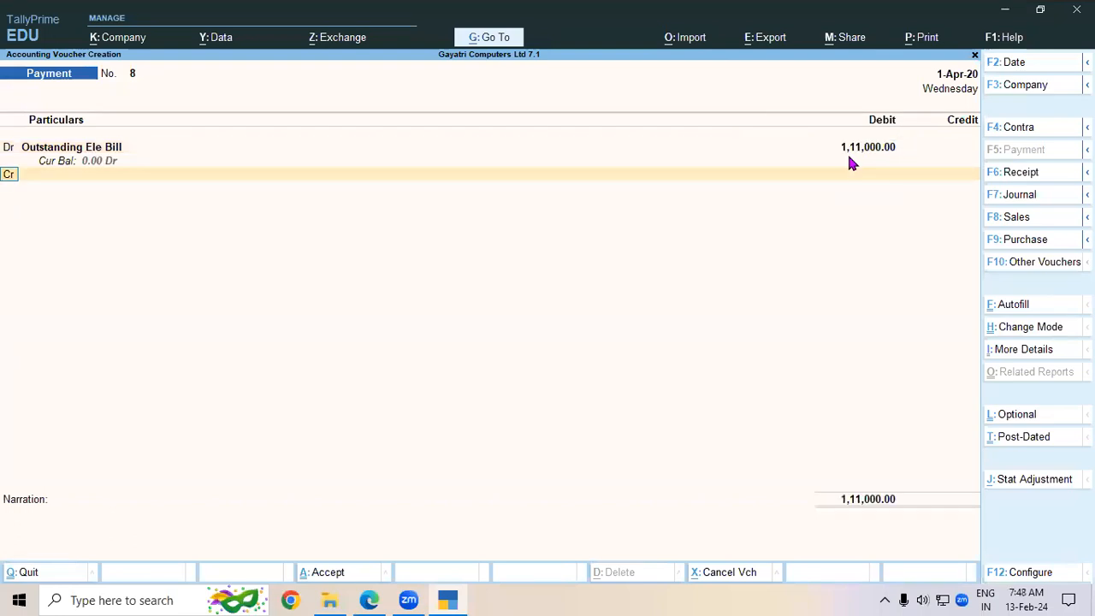
pyautogui.press('Return')
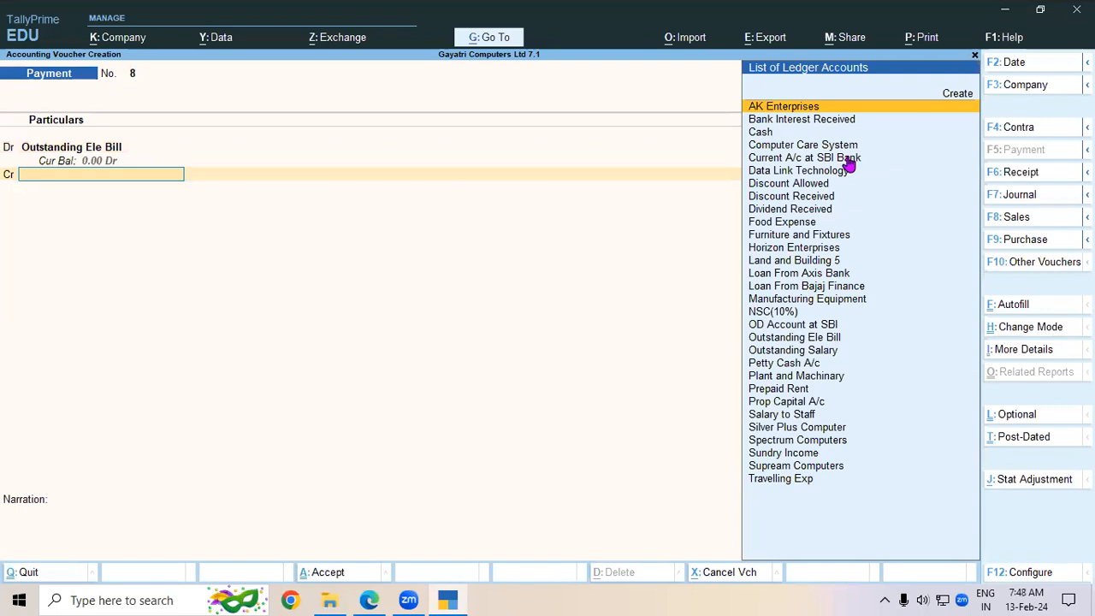
pyautogui.write('SBI')
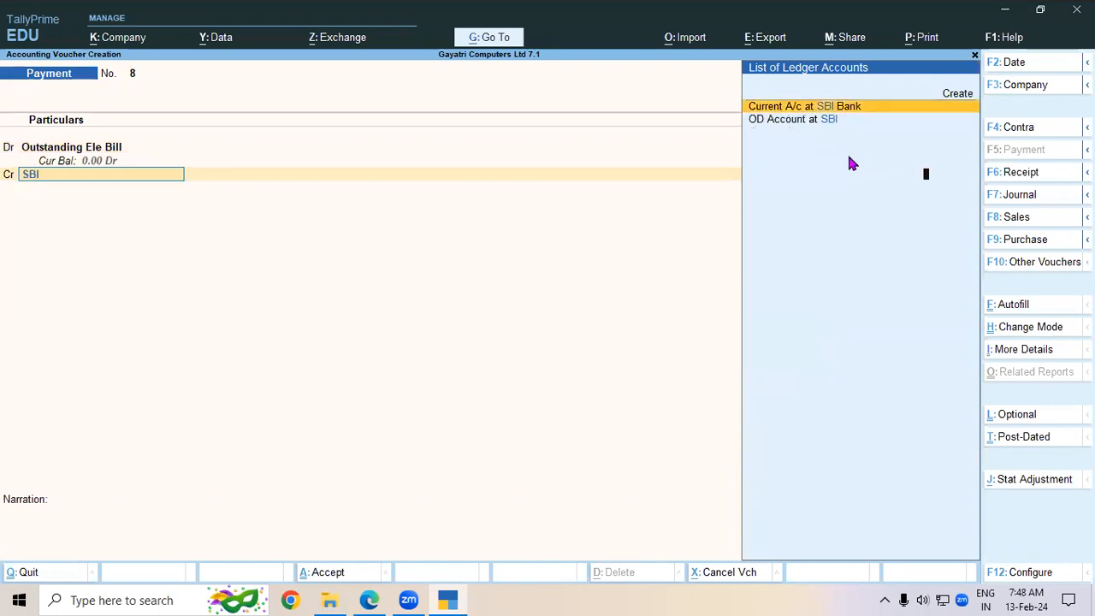
pyautogui.press('Return')
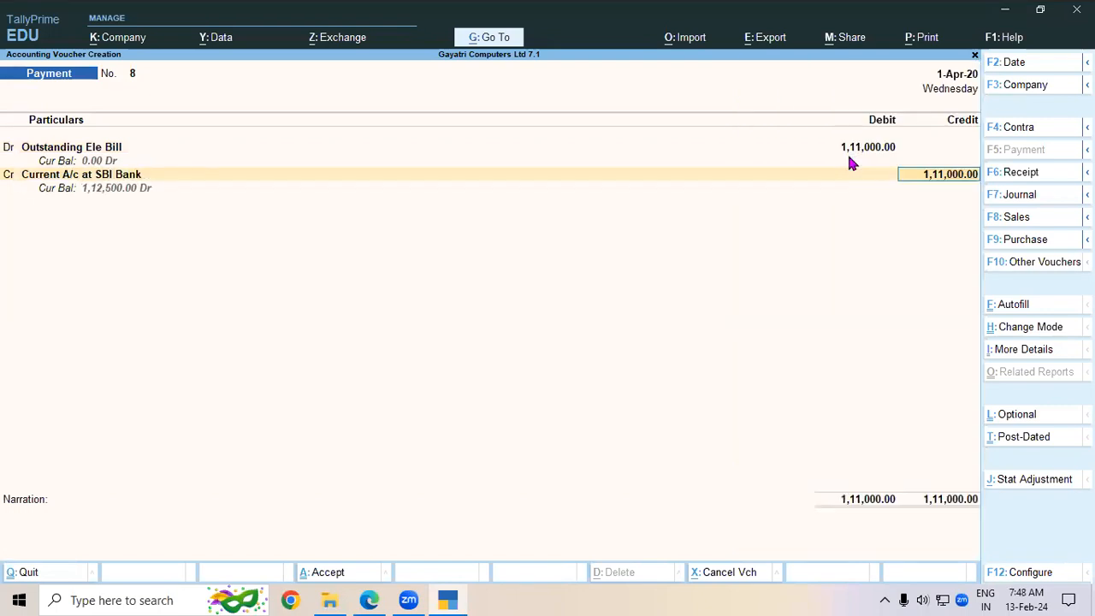
# - Check the cheque number in the PDF, enter instrument number 17895 dated 1-Apr-20, and save the voucher with an empty narration
pyautogui.hotkey('alt', 'Tab')
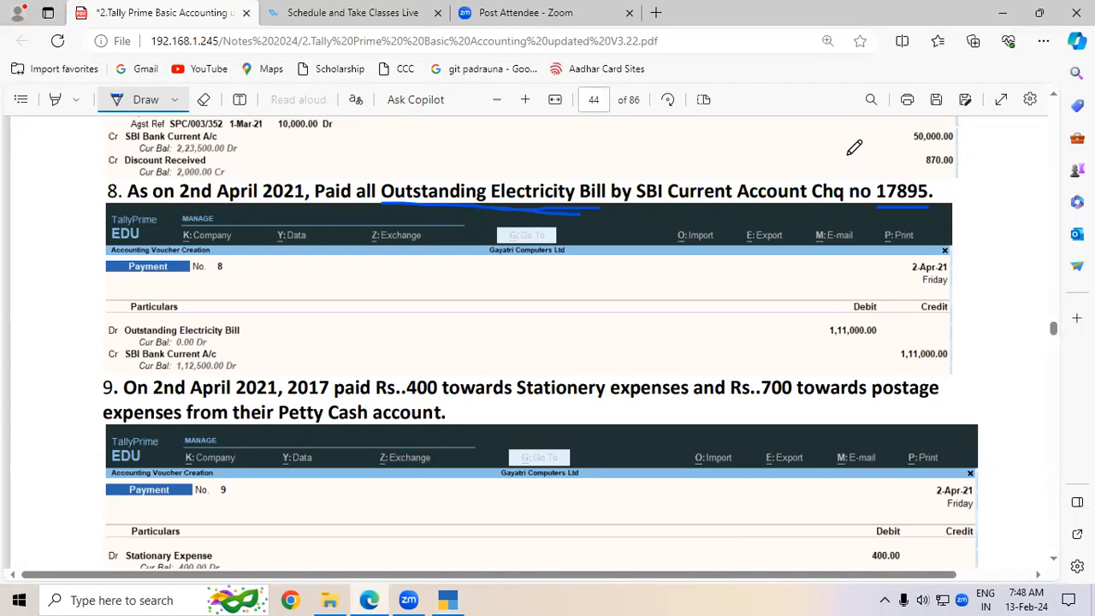
pyautogui.hotkey('alt', 'Tab')
pyautogui.press('Return')
pyautogui.press('Return')
pyautogui.press('Return')
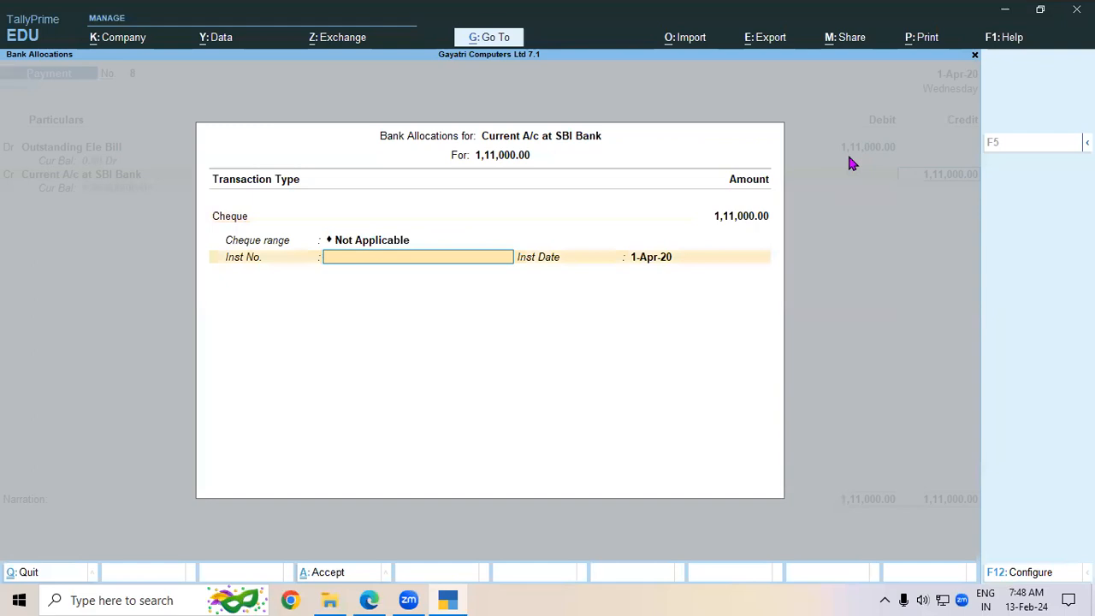
pyautogui.write('17895')
pyautogui.press('Return')
pyautogui.press('Return')
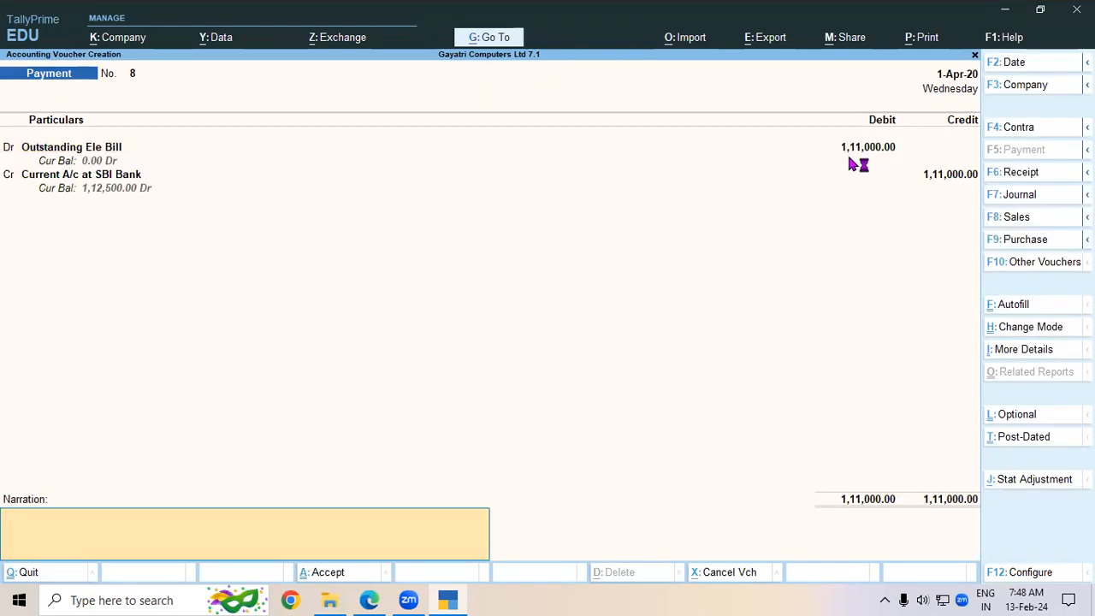
pyautogui.press('Return')
pyautogui.press('Return')
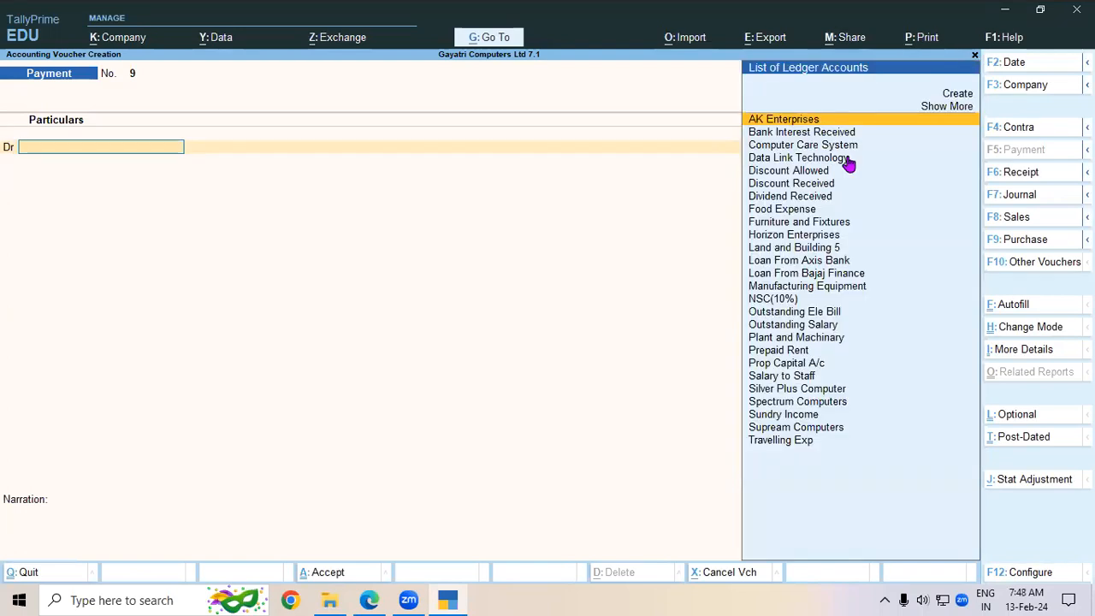
# - In exercise 9 of the PDF, strike out 2017 and underline the ledger names Postage Expense and Stationery Expense
pyautogui.hotkey('alt', 'Tab')
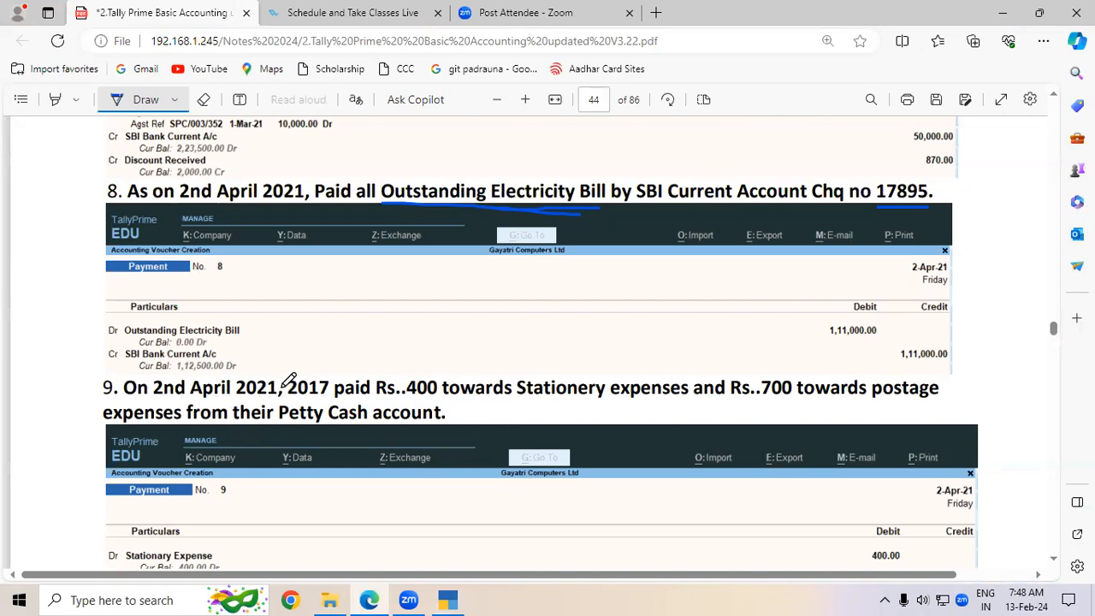
pyautogui.moveTo(283, 387); pyautogui.dragTo(329, 387)
pyautogui.scroll(-5, 1052, 561)
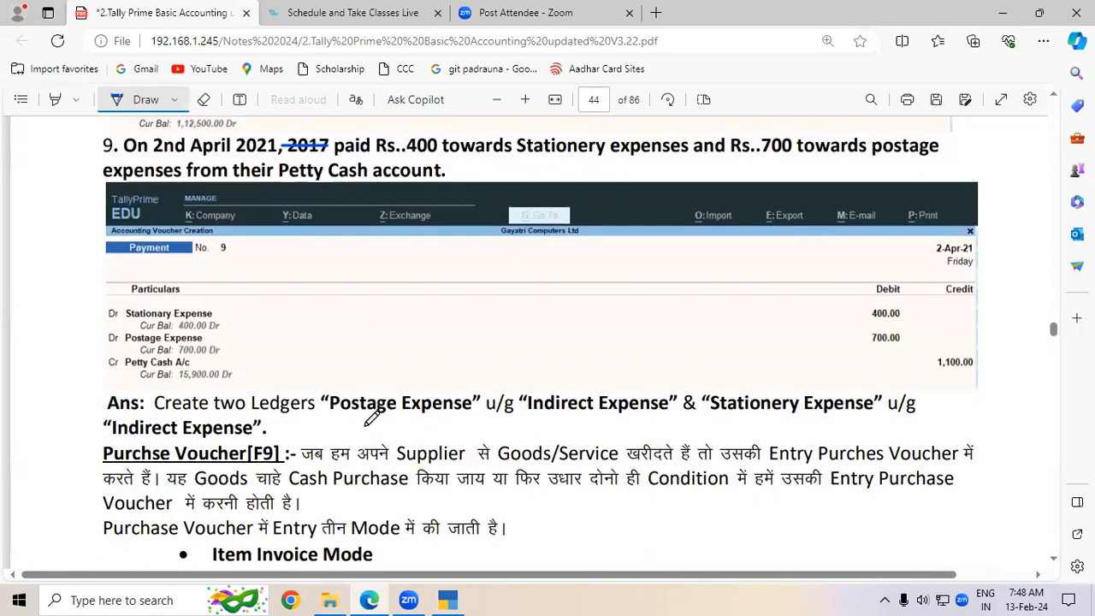
pyautogui.moveTo(328, 417); pyautogui.dragTo(432, 414)
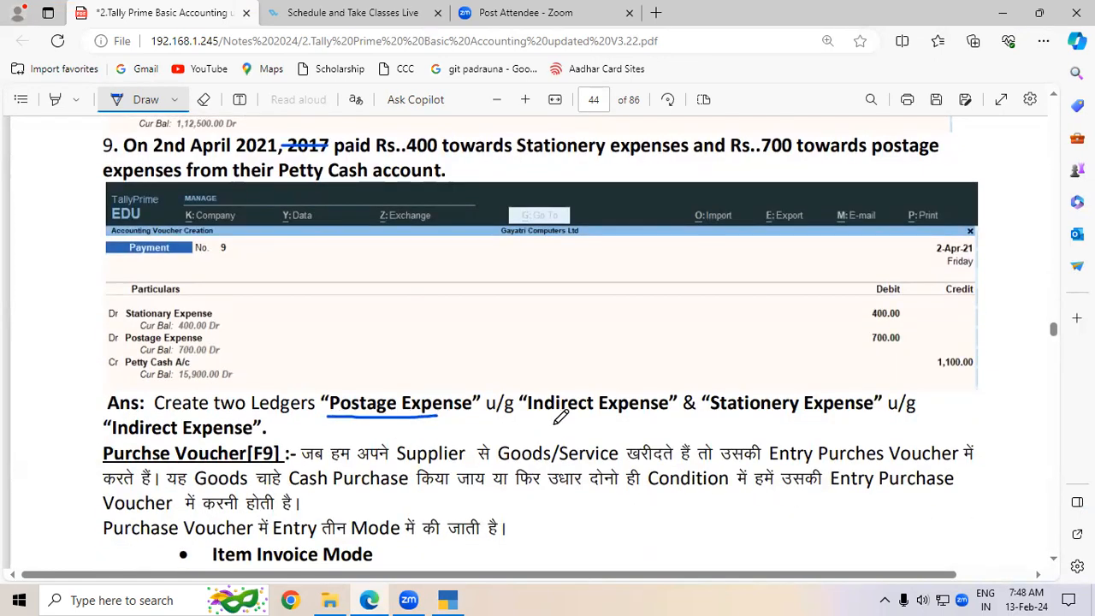
pyautogui.moveTo(712, 418); pyautogui.dragTo(870, 417)
pyautogui.click(146, 100)
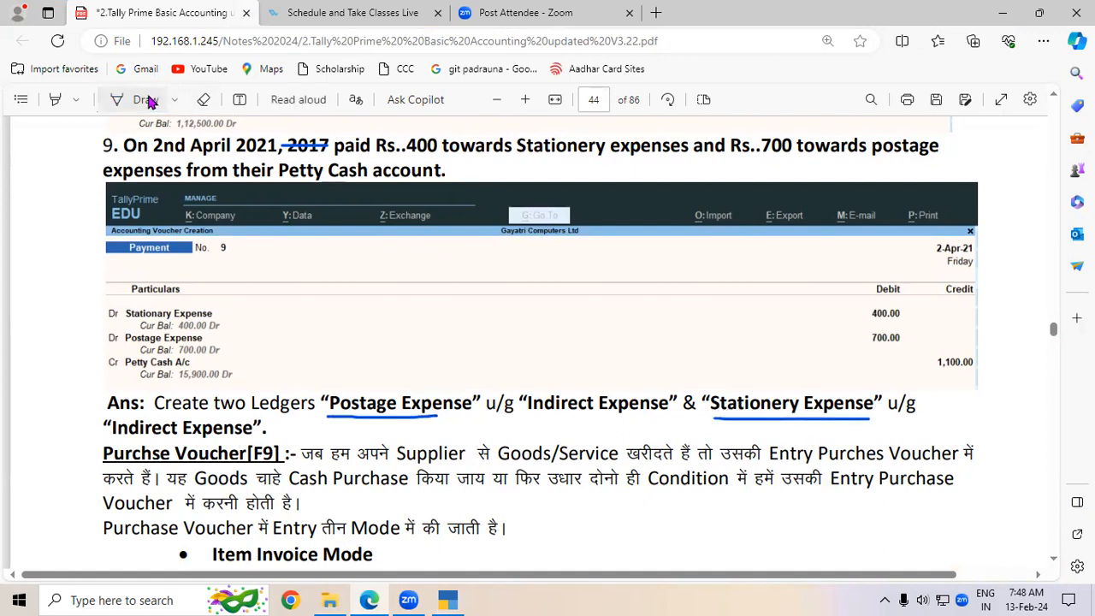
# - Copy Postage Expense from the PDF and paste it as the name of a new ledger created from TallyPrime's payment voucher
pyautogui.moveTo(330, 402); pyautogui.dragTo(470, 406)
pyautogui.hotkey('ctrl', 'c')
pyautogui.click(468, 402)
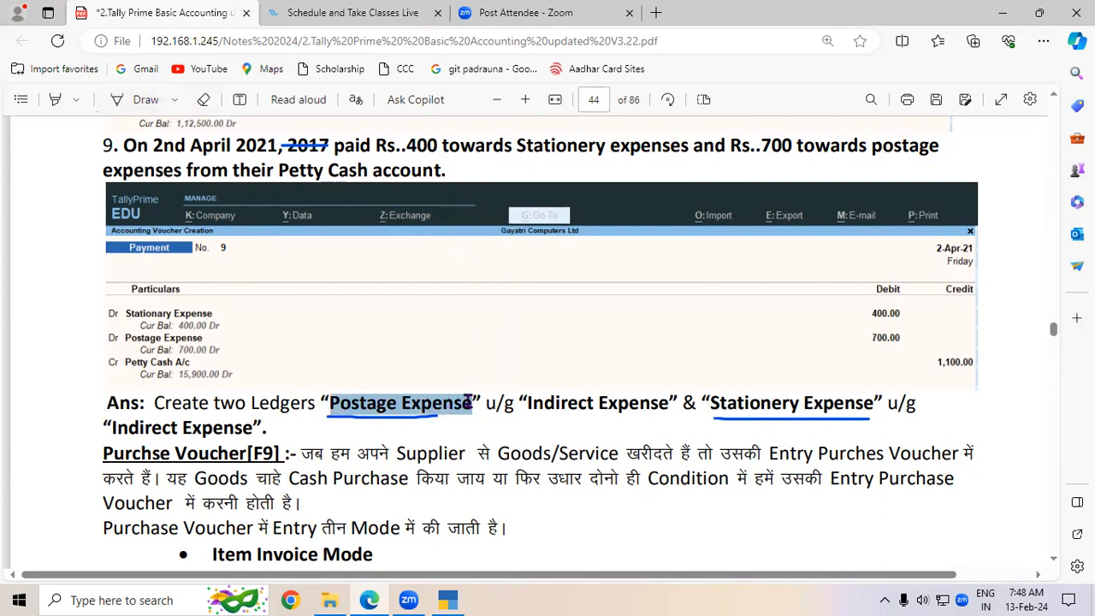
pyautogui.click(457, 600)
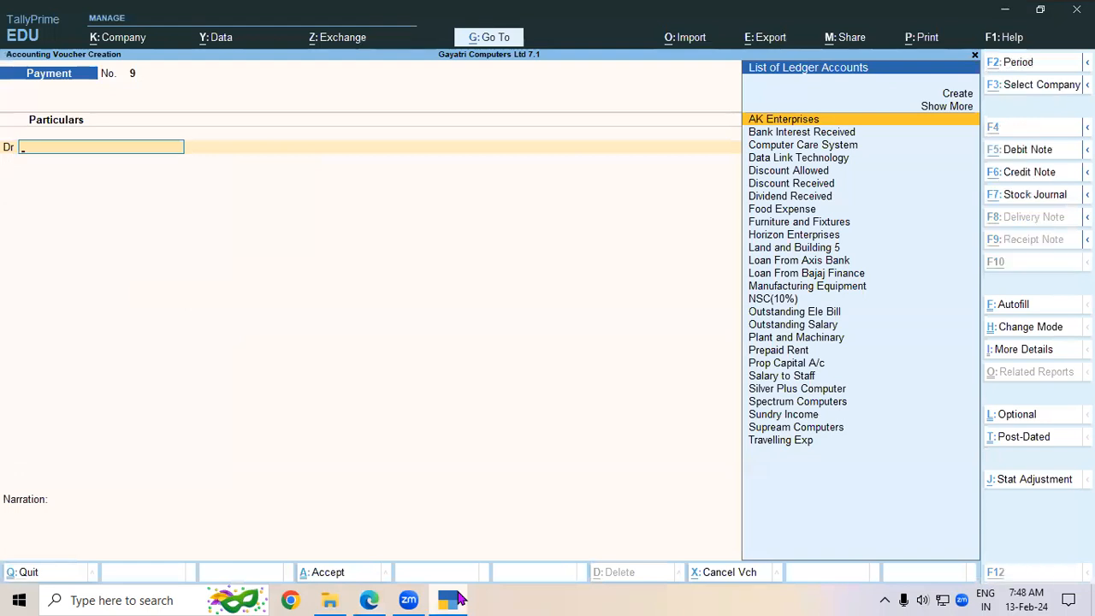
pyautogui.hotkey('alt', 'c')
pyautogui.hotkey('ctrl', 'v')
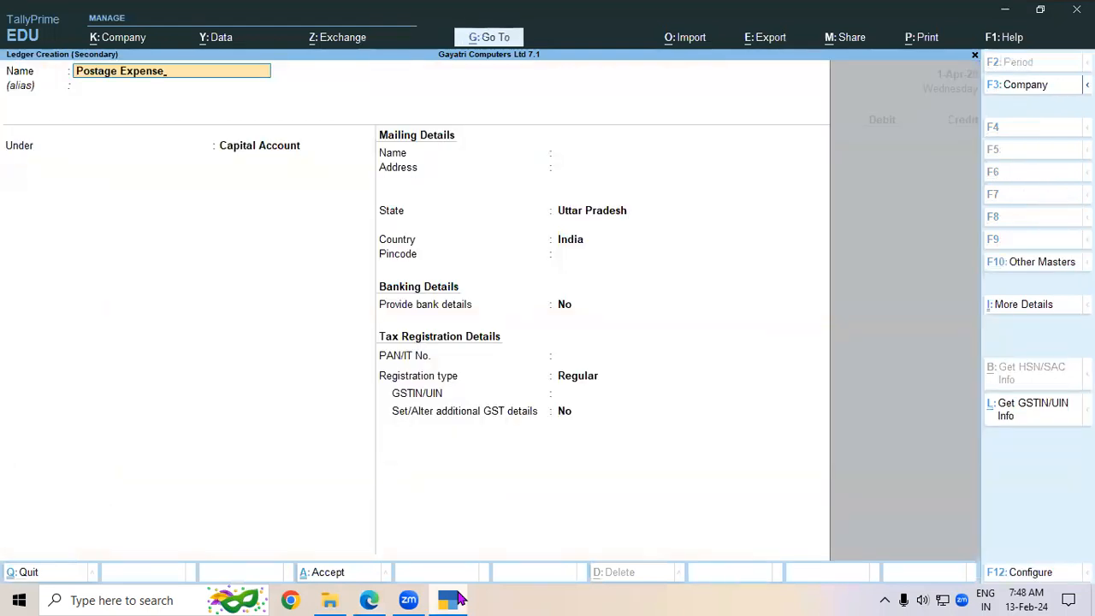
# - Place the Postage Expense ledger under Indirect Expenses, set GST applicability to Not Applicable, and save it
pyautogui.press('Return')
pyautogui.press('Return')
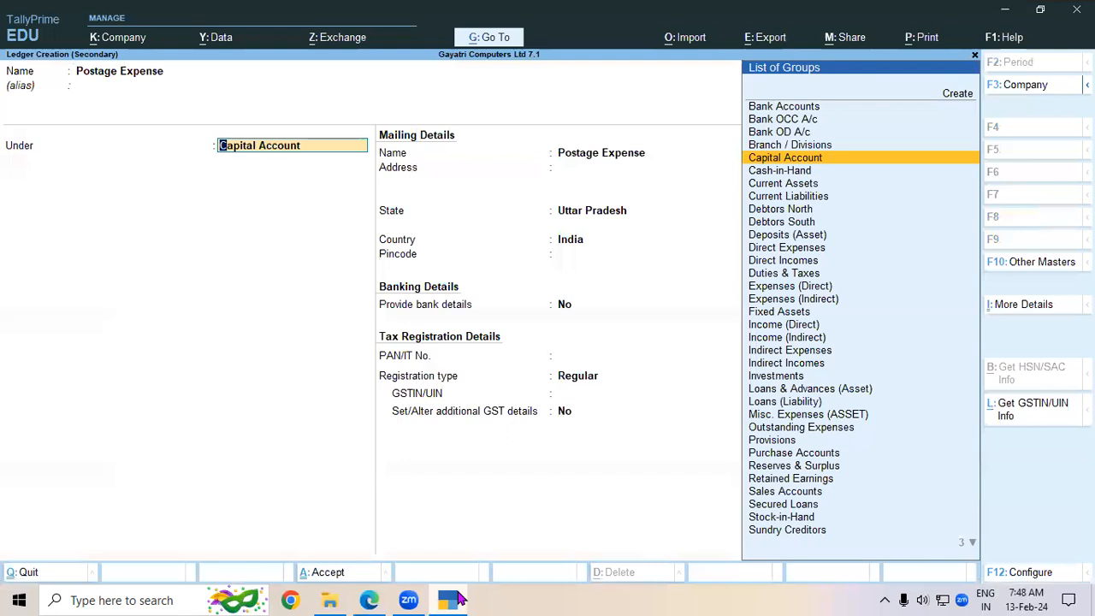
pyautogui.write('IN')
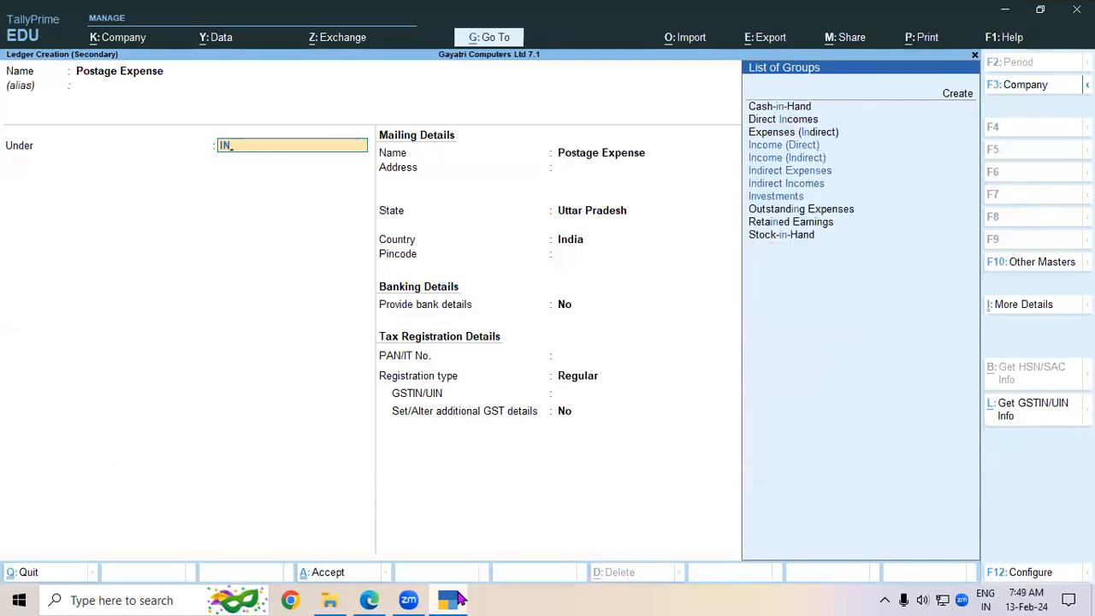
pyautogui.press('Down')
pyautogui.press('Down')
pyautogui.press('Down')
pyautogui.press('Return')
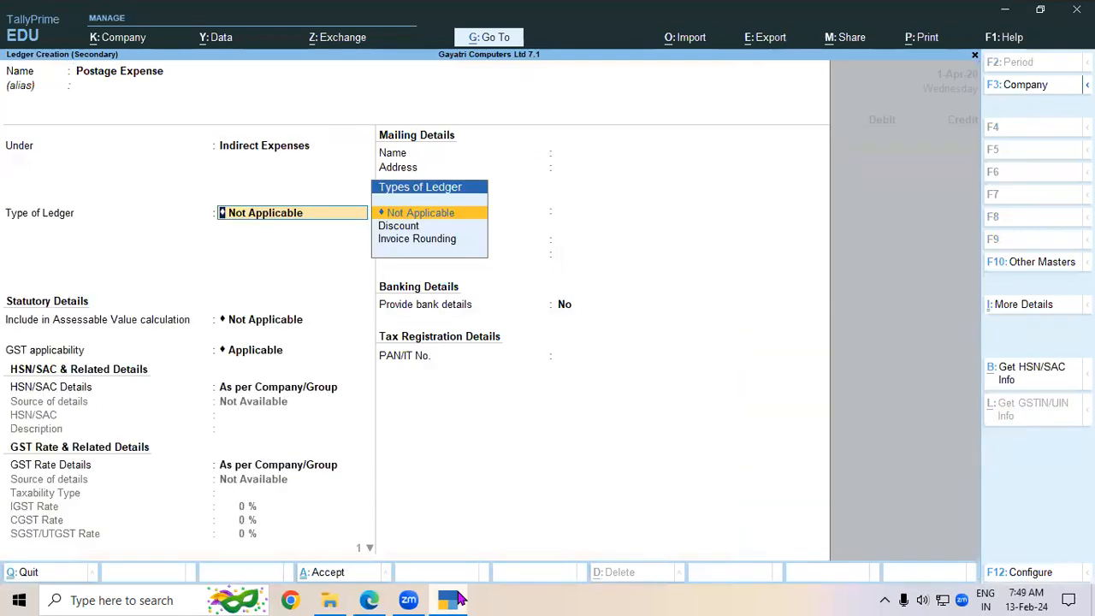
pyautogui.press('Return')
pyautogui.press('Return')
pyautogui.press('Down')
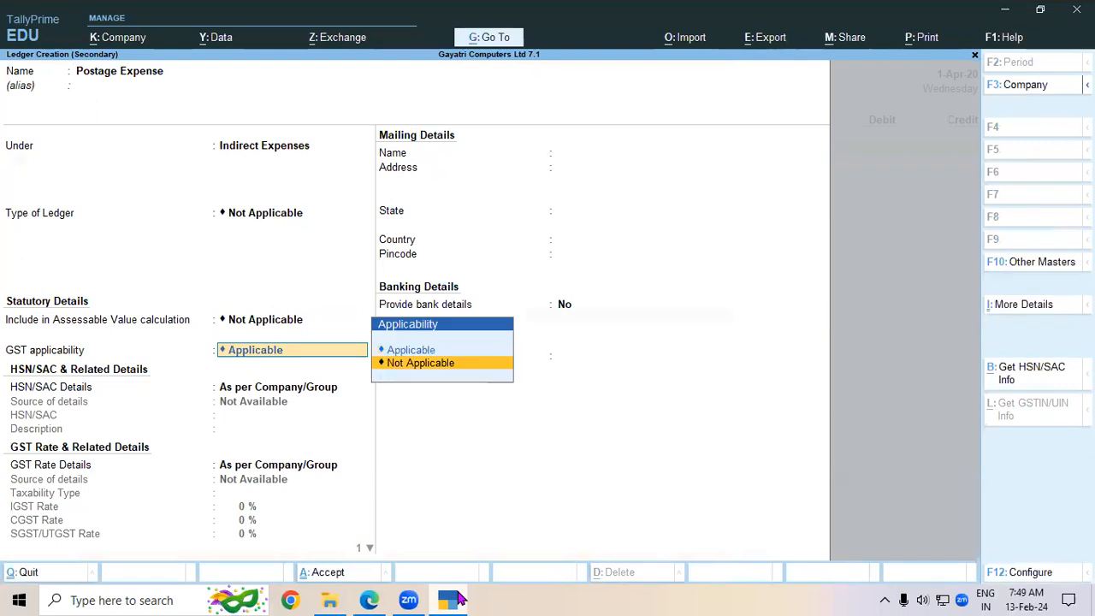
pyautogui.press('Return')
pyautogui.press('ctrl')
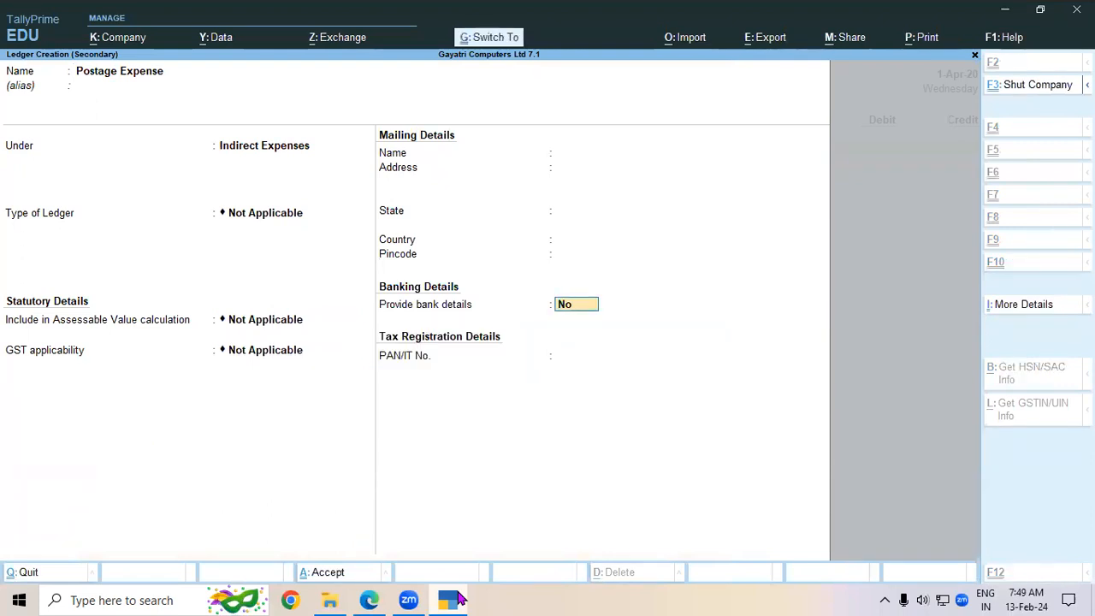
pyautogui.hotkey('ctrl', 'a')
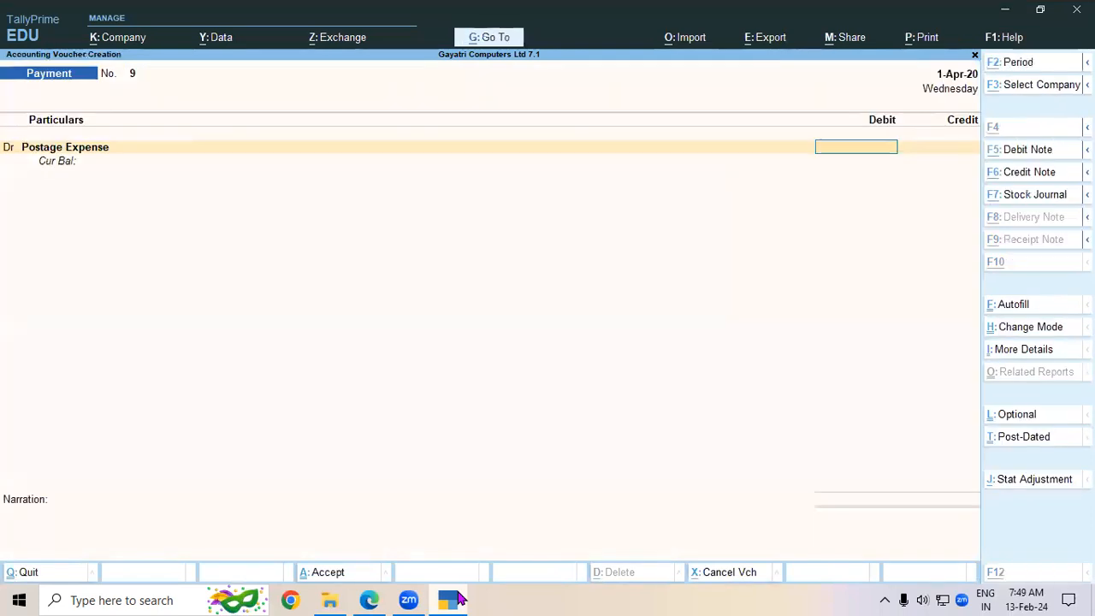
# - Check the postage amount in PDF exercise 9, then debit Postage Expense with 700 in TallyPrime
pyautogui.click(457, 599)
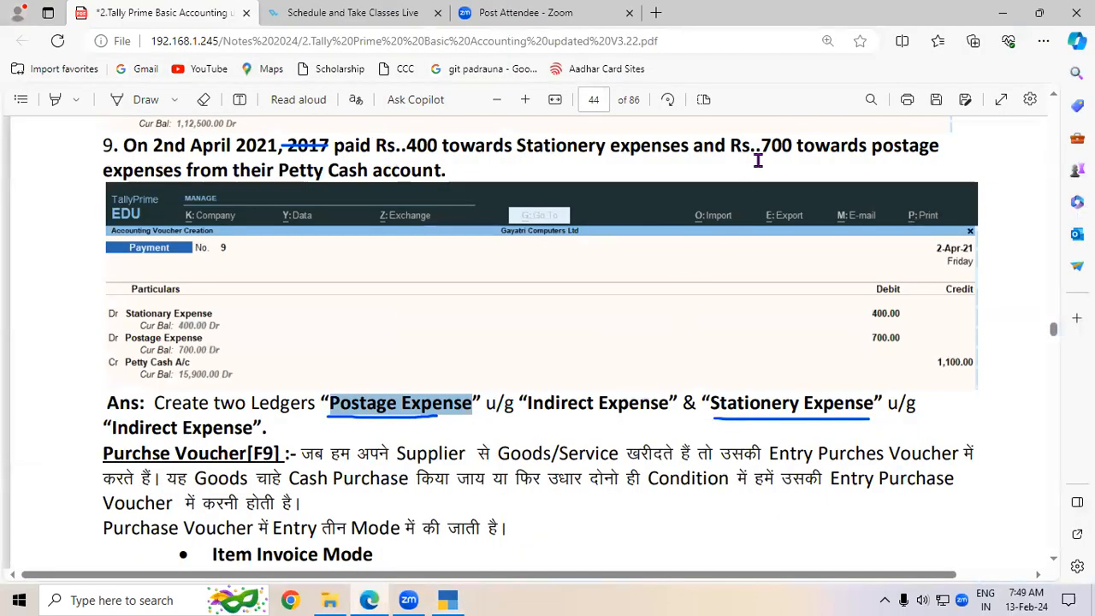
pyautogui.moveTo(760, 146); pyautogui.dragTo(792, 145)
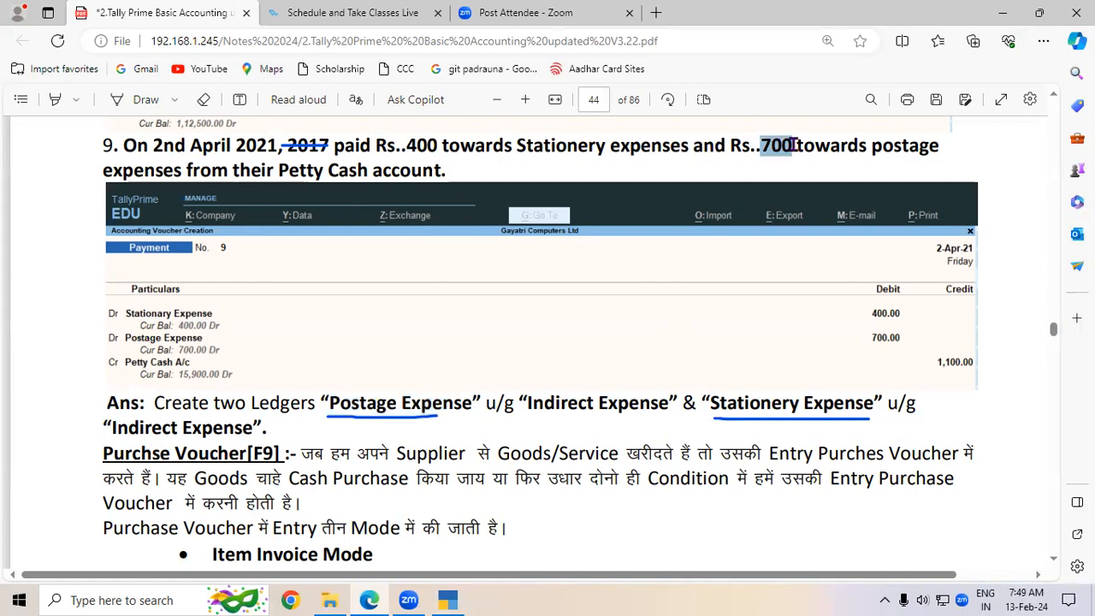
pyautogui.hotkey('alt', 'Tab')
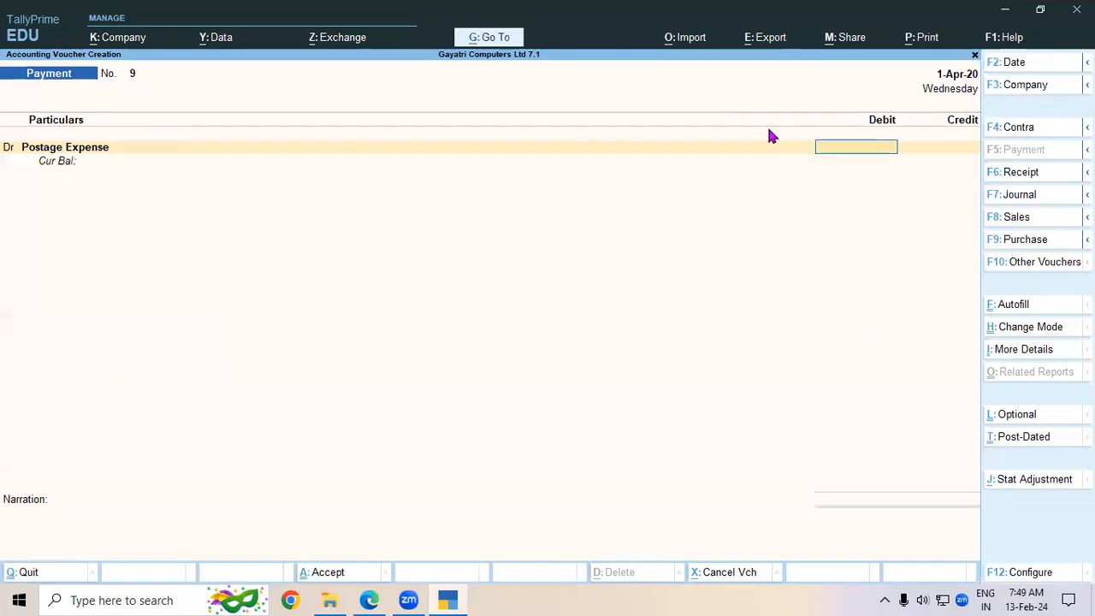
pyautogui.write('700')
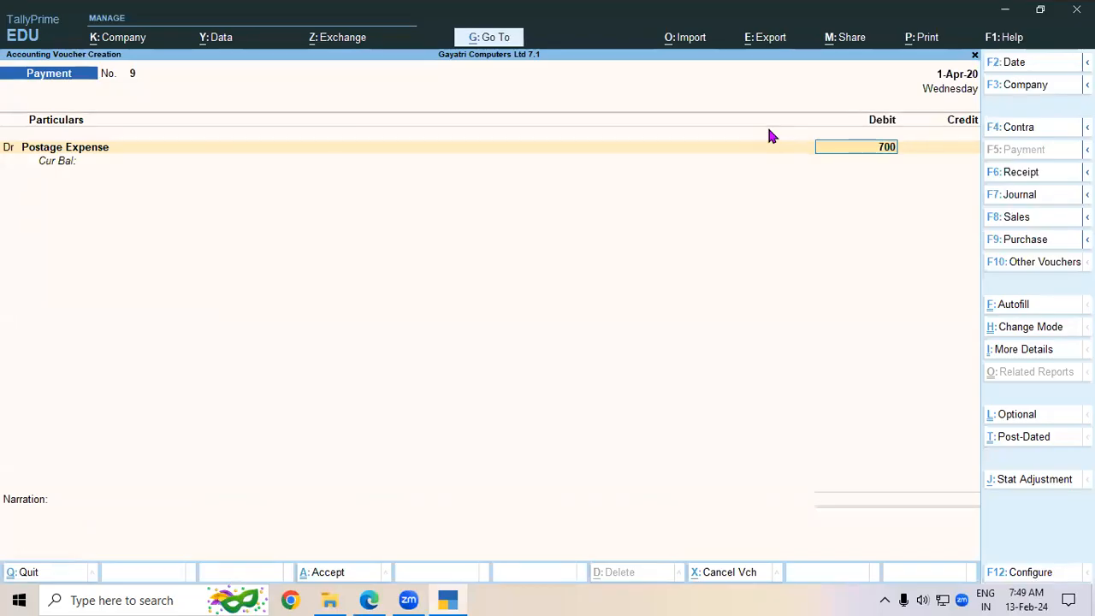
pyautogui.press('Return')
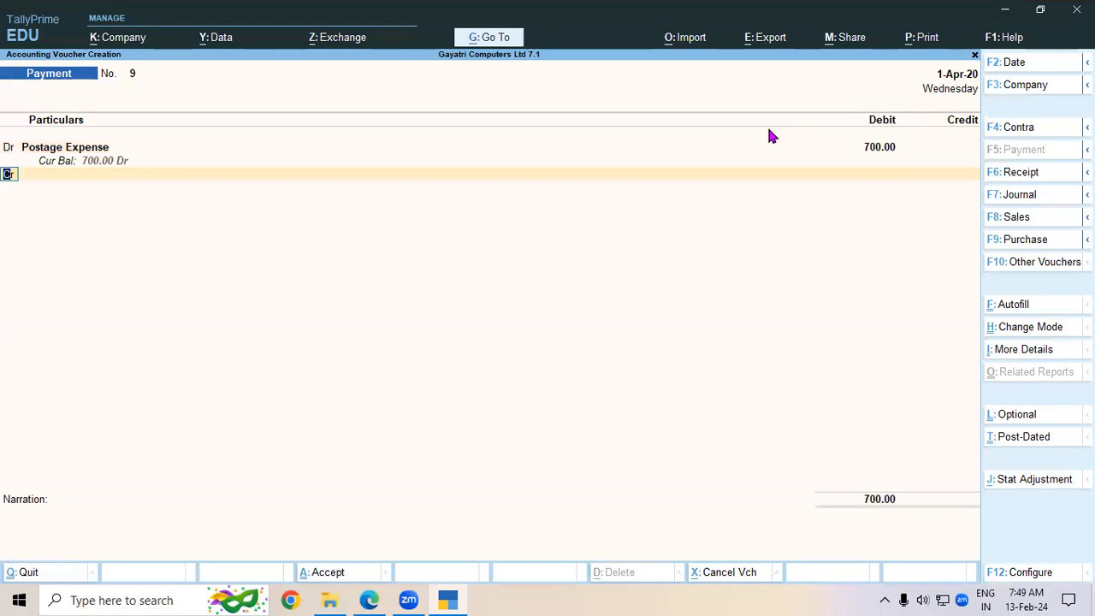
# - Copy Stationery Expense from PDF exercise 9 and paste it as the name of a new ledger created from TallyPrime's second debit line
pyautogui.write('d')
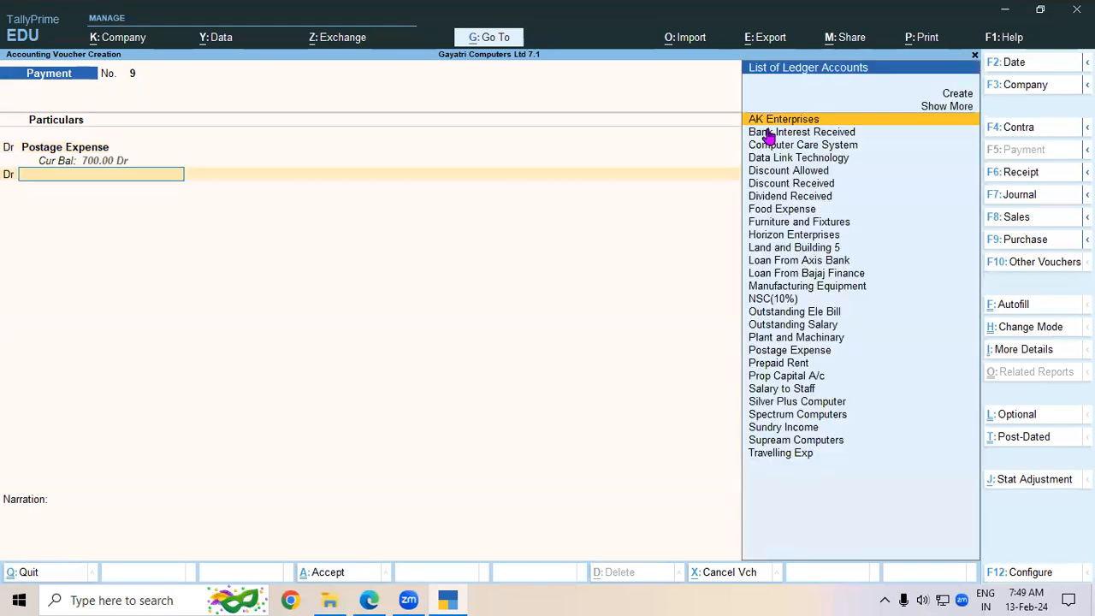
pyautogui.hotkey('alt', 'c')
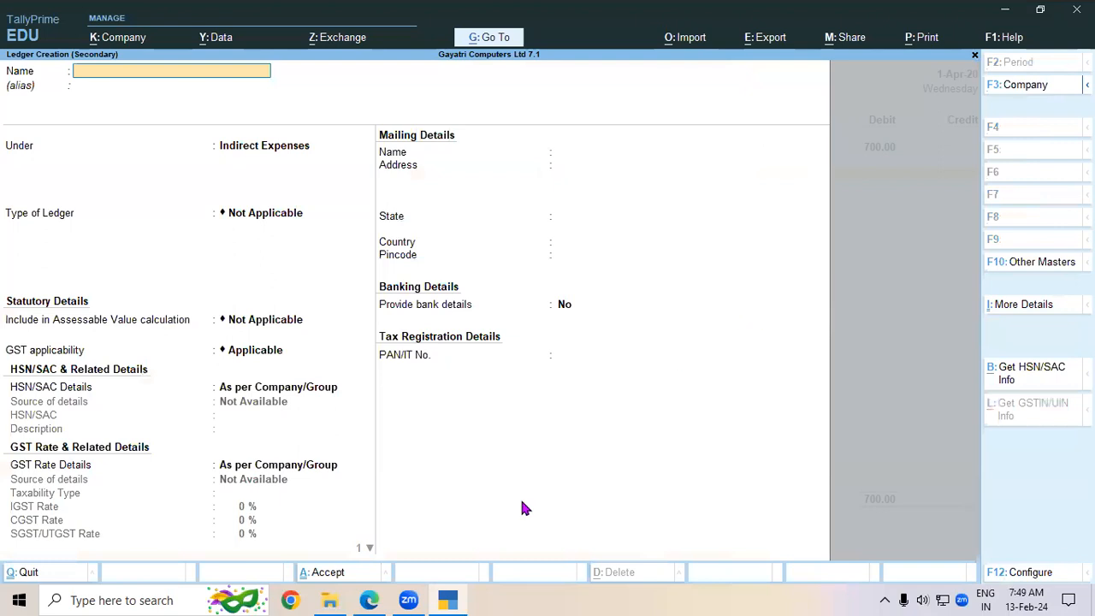
pyautogui.click(369, 599)
pyautogui.moveTo(710, 403); pyautogui.dragTo(872, 402)
pyautogui.hotkey('ctrl', 'c')
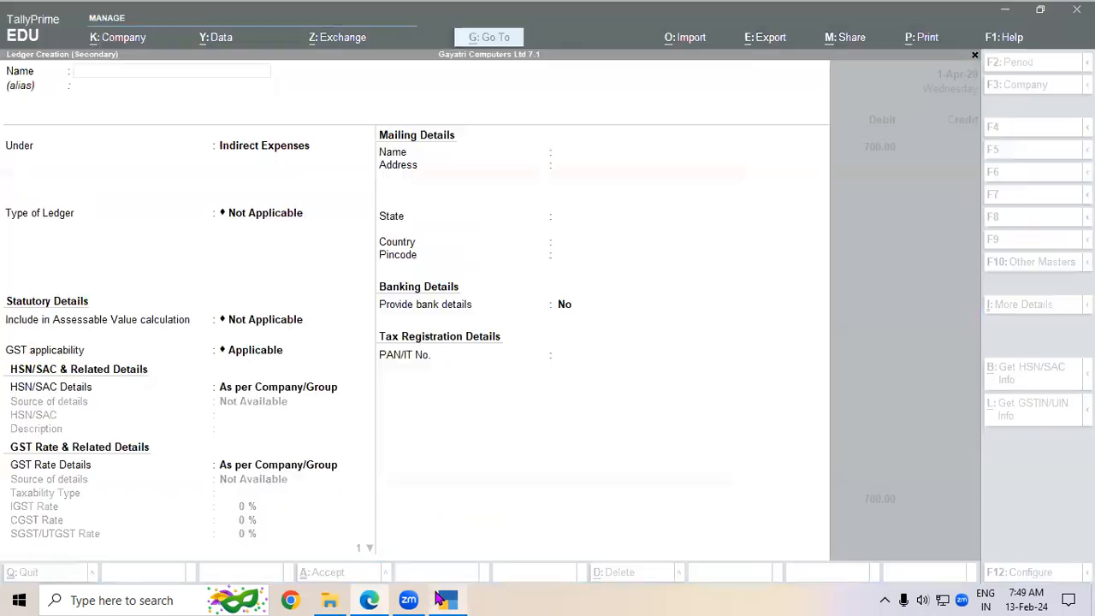
pyautogui.click(438, 598)
pyautogui.hotkey('ctrl', 'v')
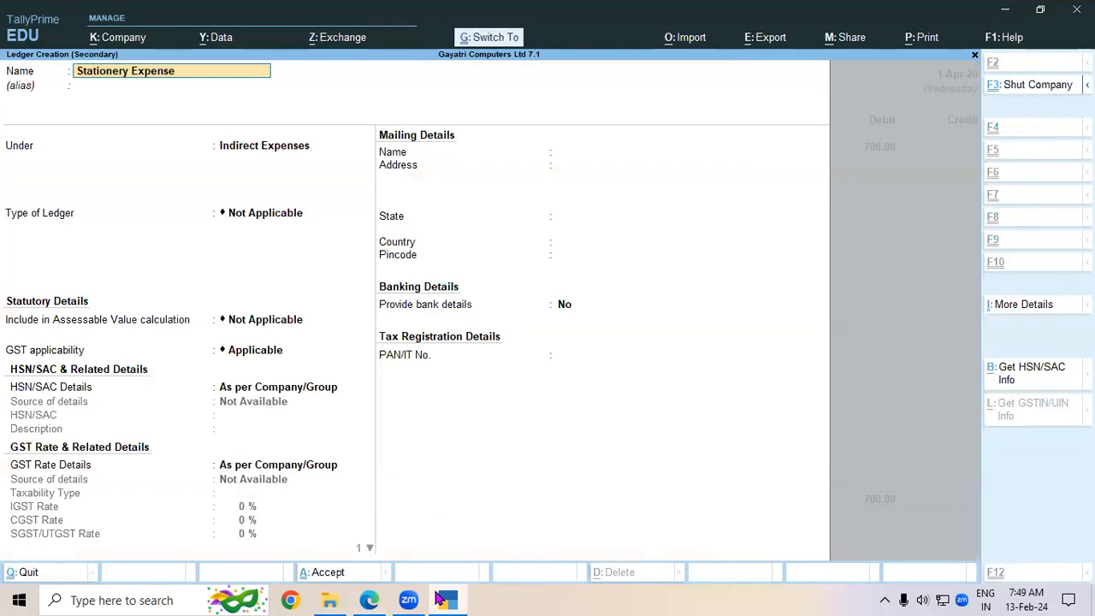
# - Place the Stationery Expense ledger under Indirect Expenses, set its GST applicability to Not Applicable, and save it
pyautogui.press('Return')
pyautogui.press('Return')
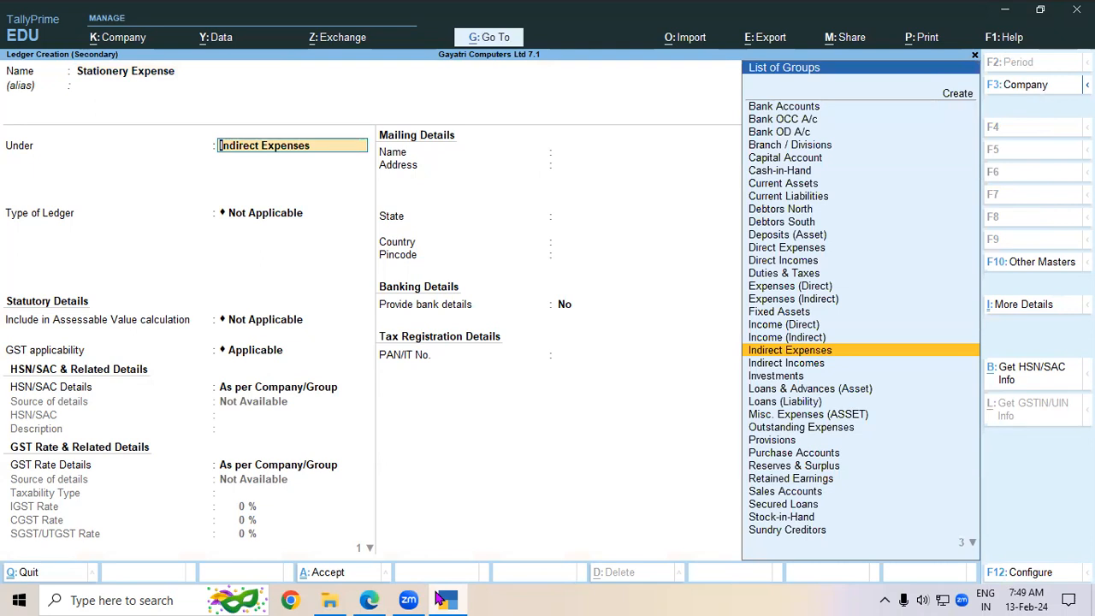
pyautogui.press('Return')
pyautogui.press('Return')
pyautogui.press('Return')
pyautogui.press('BackSpace')
pyautogui.press('Down')
pyautogui.press('Down')
pyautogui.press('Return')
pyautogui.press('Return')
pyautogui.press('Return')
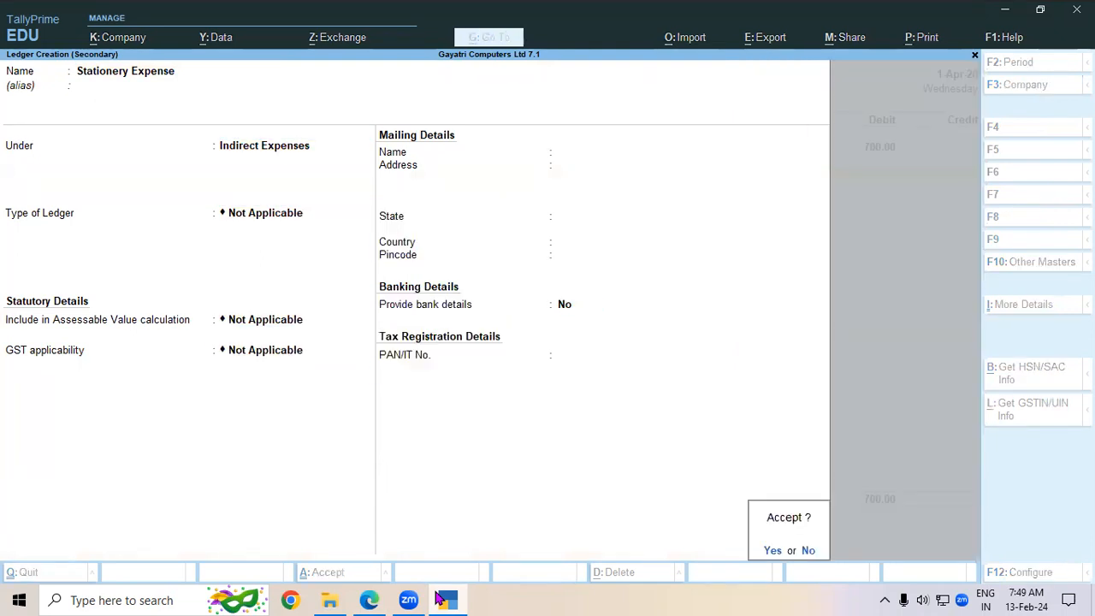
pyautogui.press('Return')
# - Debit Stationery Expense with 400, then check in PDF exercise 9 which account the payment comes from
pyautogui.write('400')
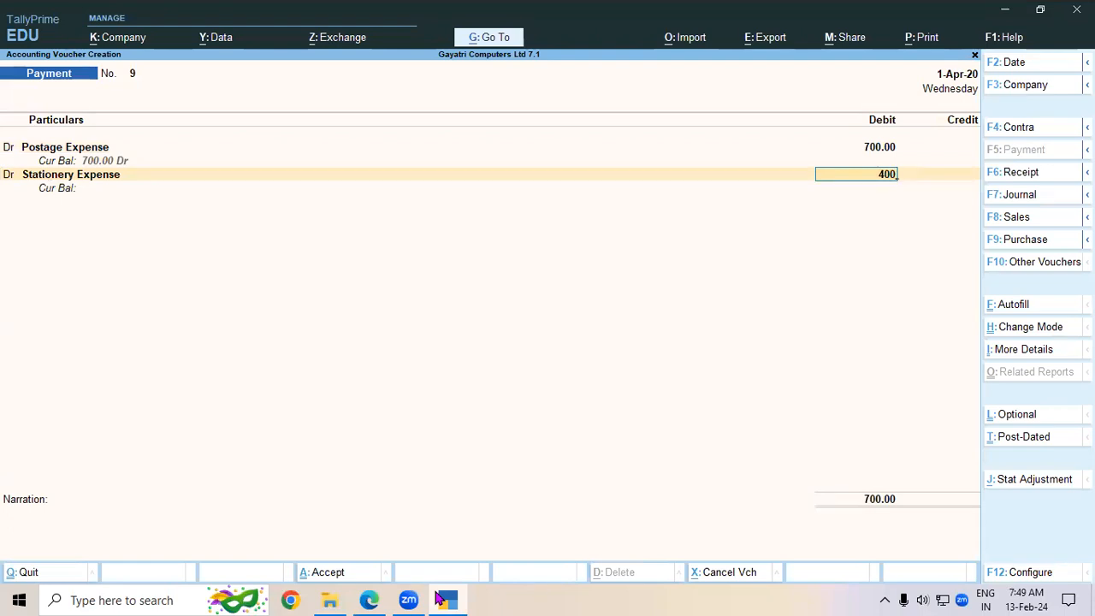
pyautogui.press('Return')
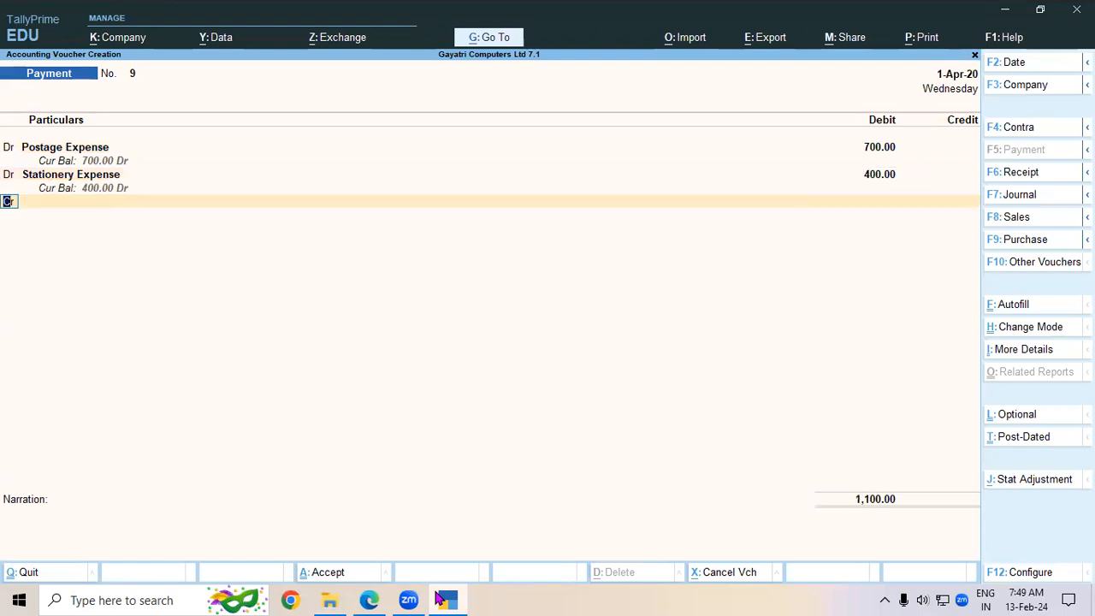
pyautogui.hotkey('alt', 'Tab')
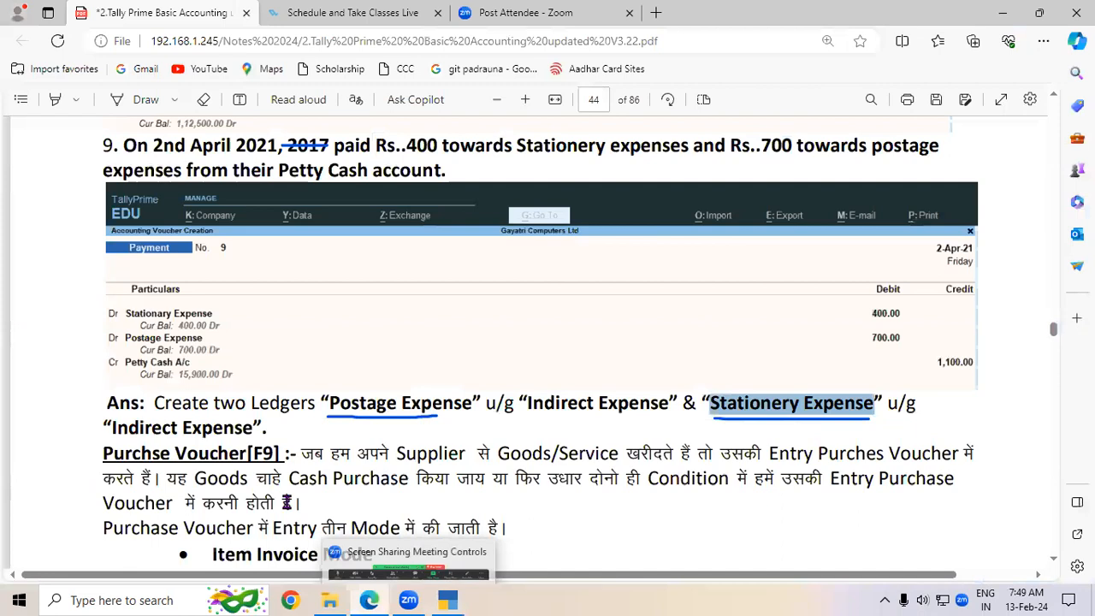
pyautogui.moveTo(279, 170); pyautogui.dragTo(436, 174)
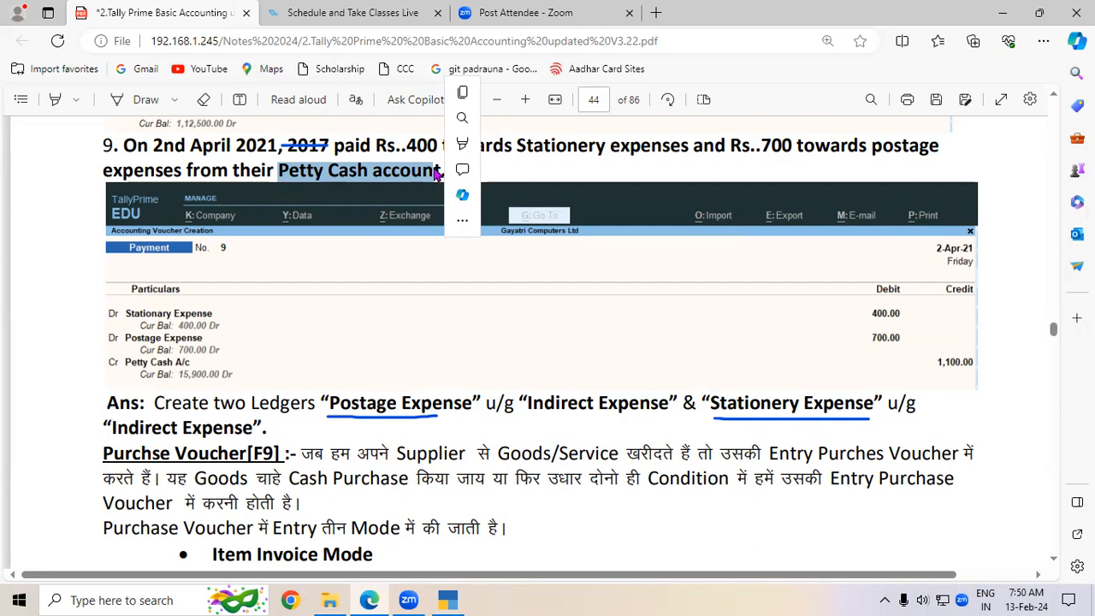
pyautogui.hotkey('alt', 'Tab')
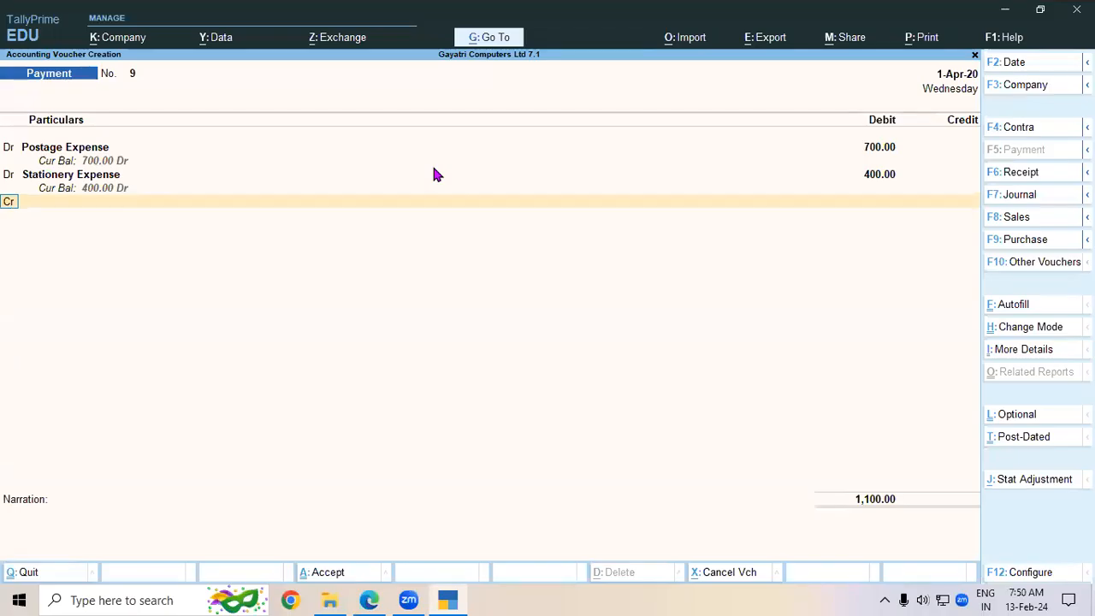
# - Credit Cash with 1,100 and save the payment voucher without a narration
pyautogui.press('Return')
pyautogui.write('CA')
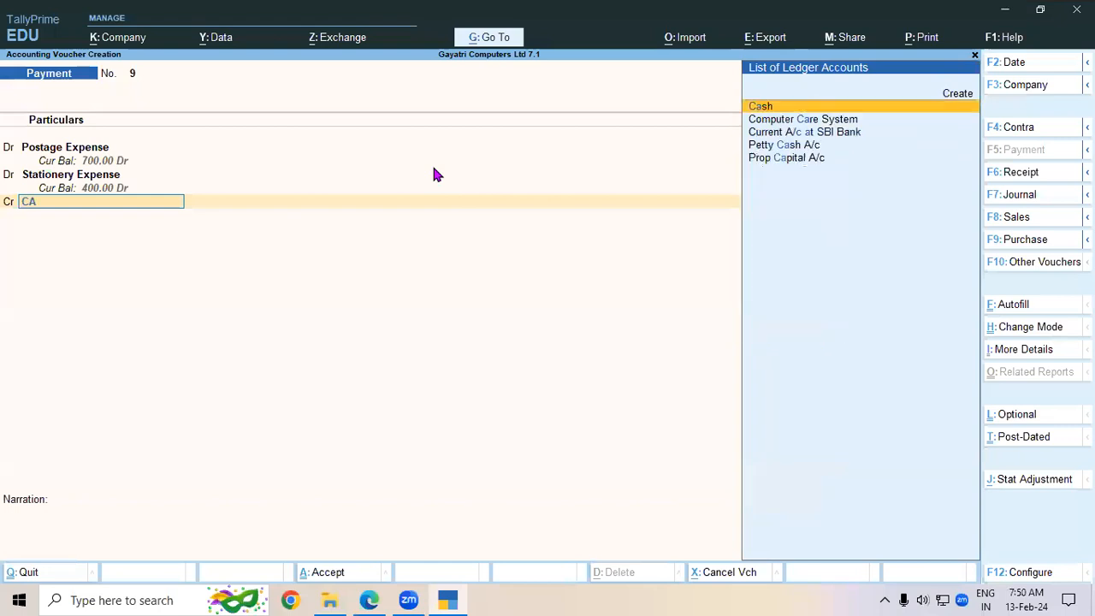
pyautogui.press('Return')
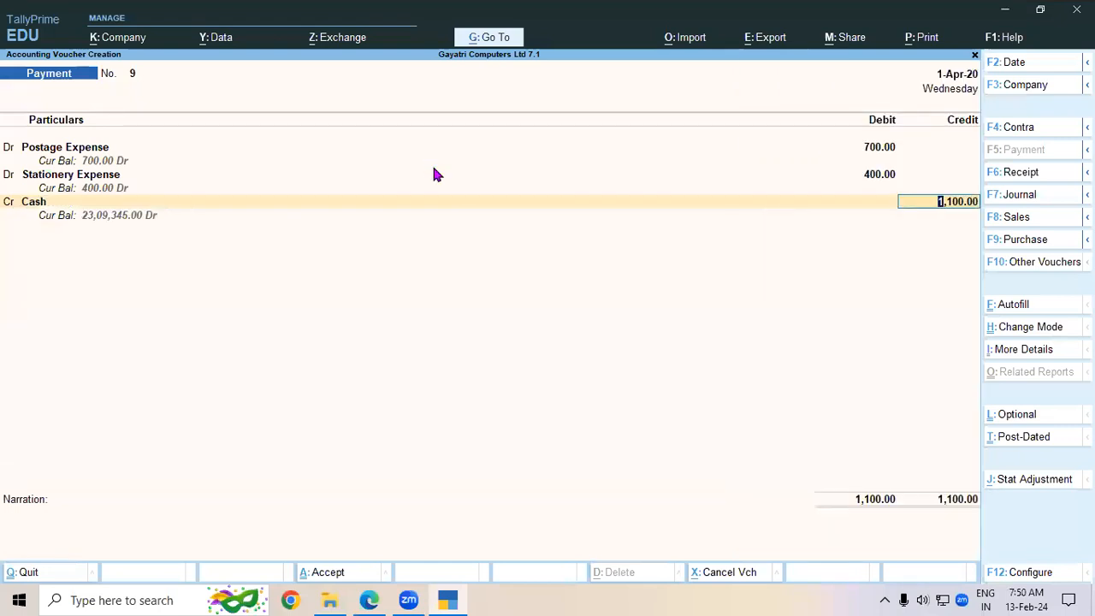
pyautogui.press('Return')
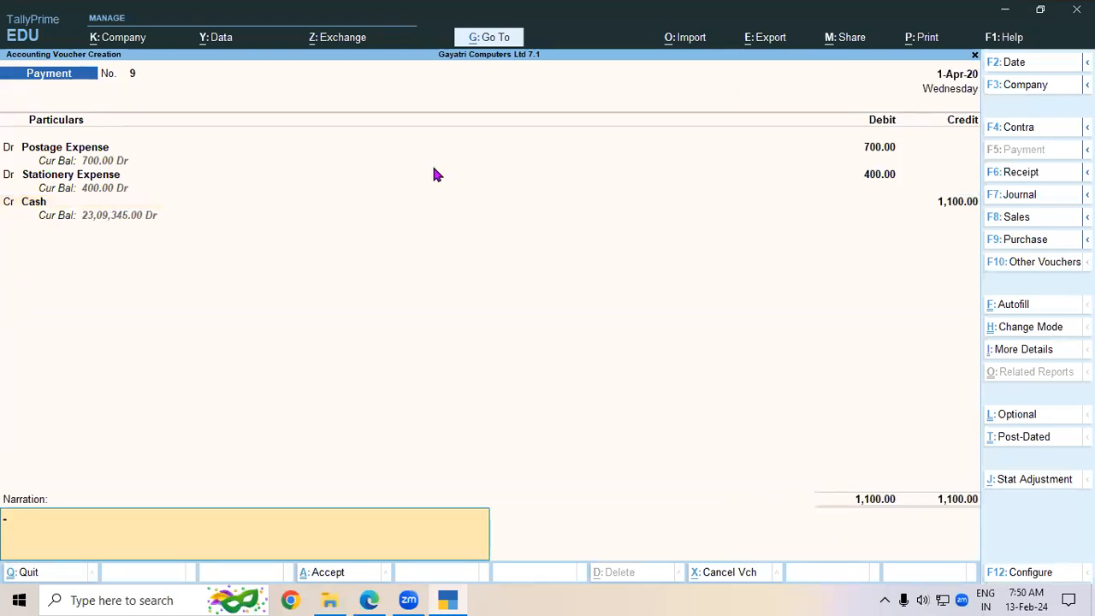
pyautogui.press('Return')
pyautogui.press('Return')
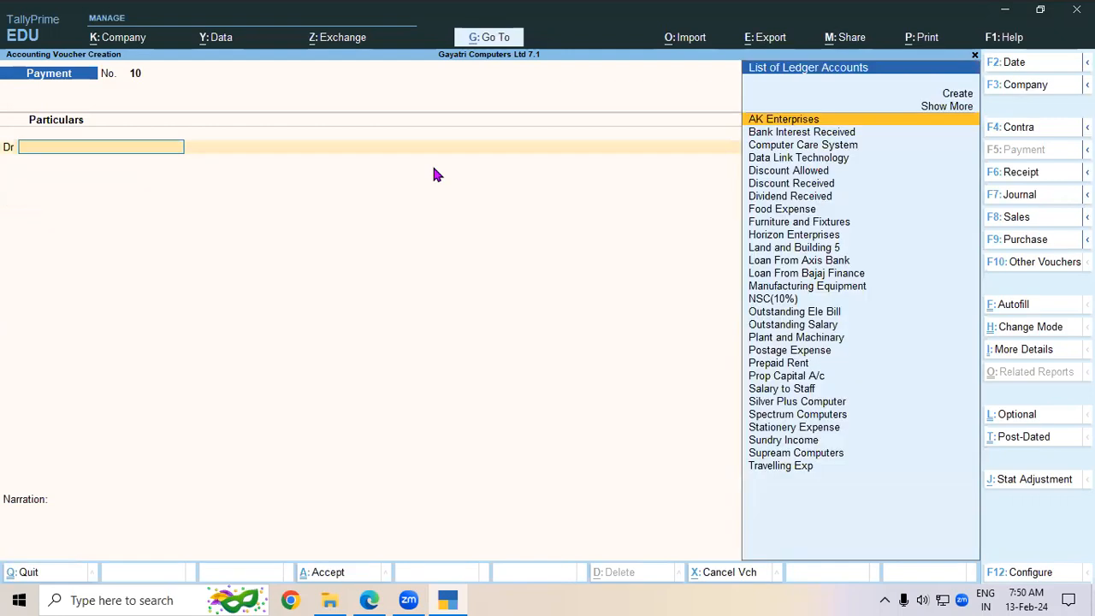
# - Leave voucher entry in TallyPrime and open the Balance Sheet to examine its liabilities and assets
pyautogui.hotkey('alt', 'Tab')
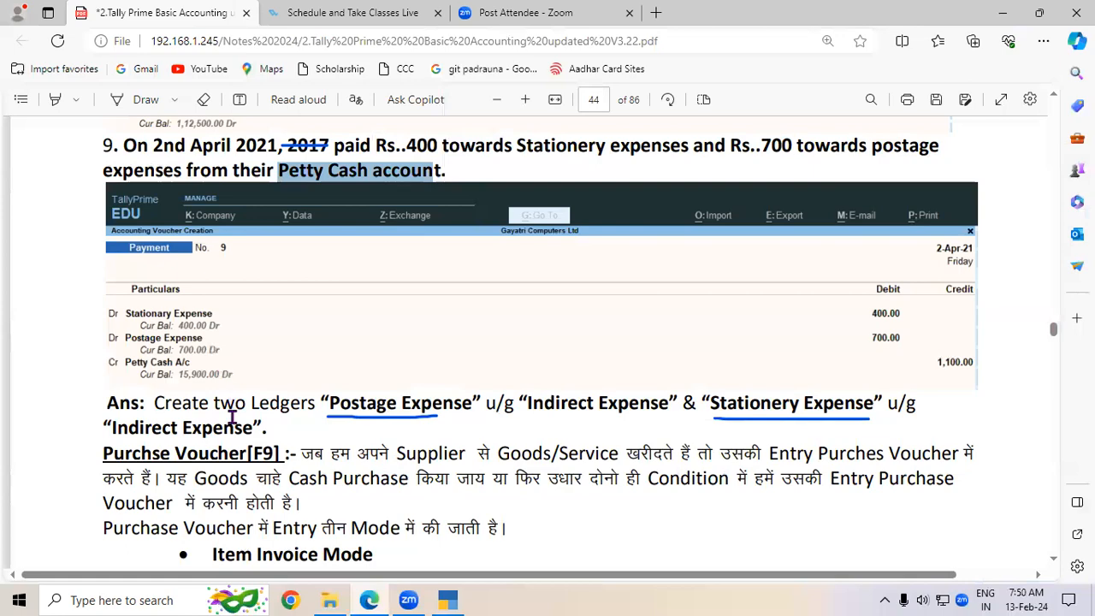
pyautogui.click(447, 599)
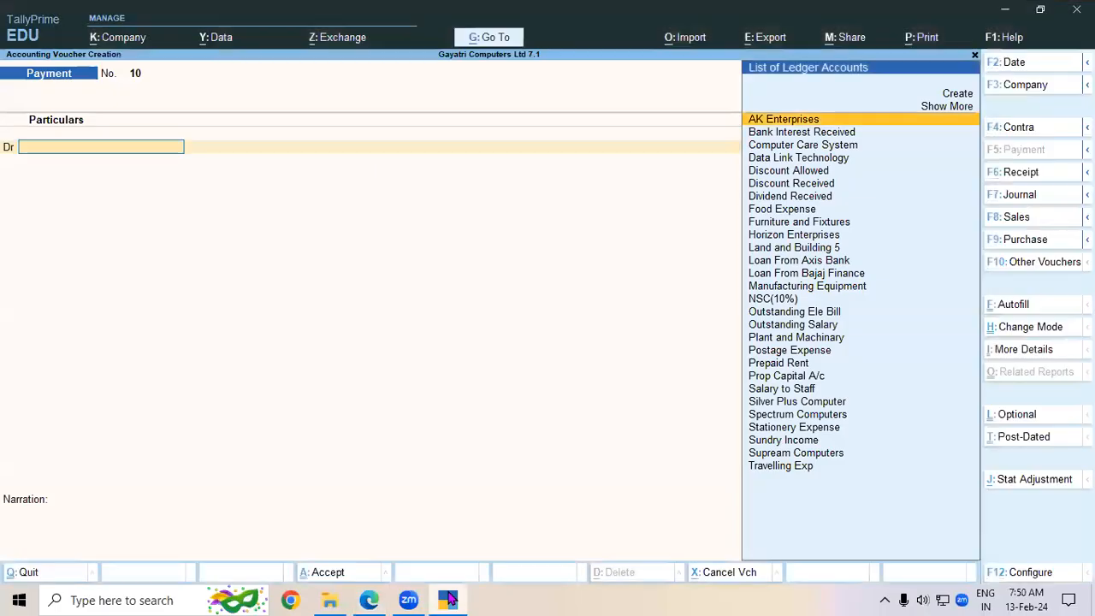
pyautogui.press('Escape')
pyautogui.press('Return')
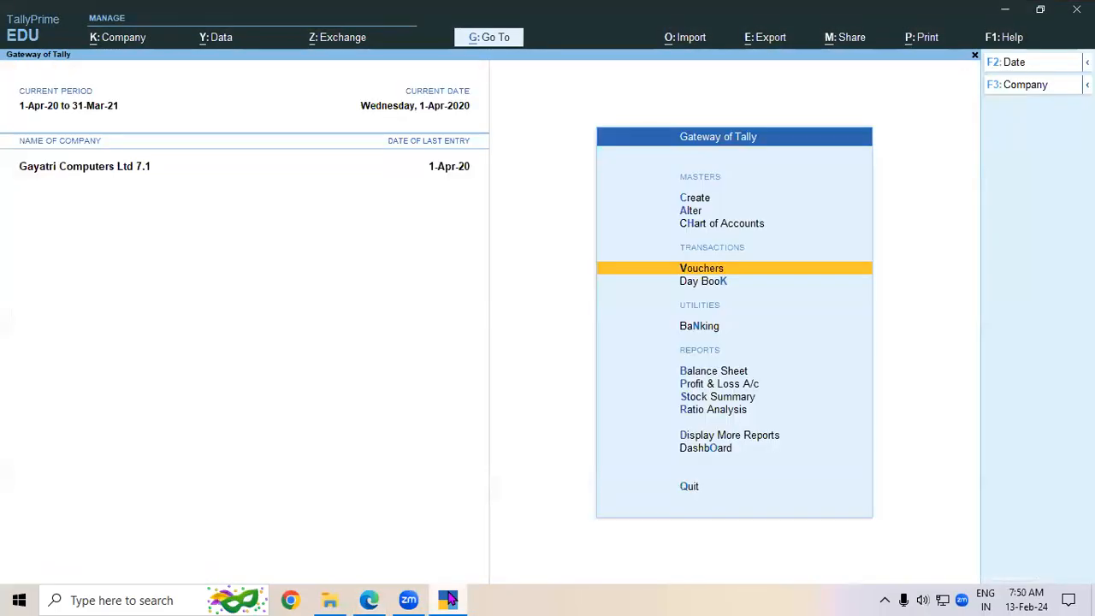
pyautogui.press('Down')
pyautogui.press('Down')
pyautogui.press('Down')
pyautogui.press('Down')
pyautogui.press('Down')
pyautogui.press('Up')
pyautogui.press('Up')
pyautogui.press('Return')
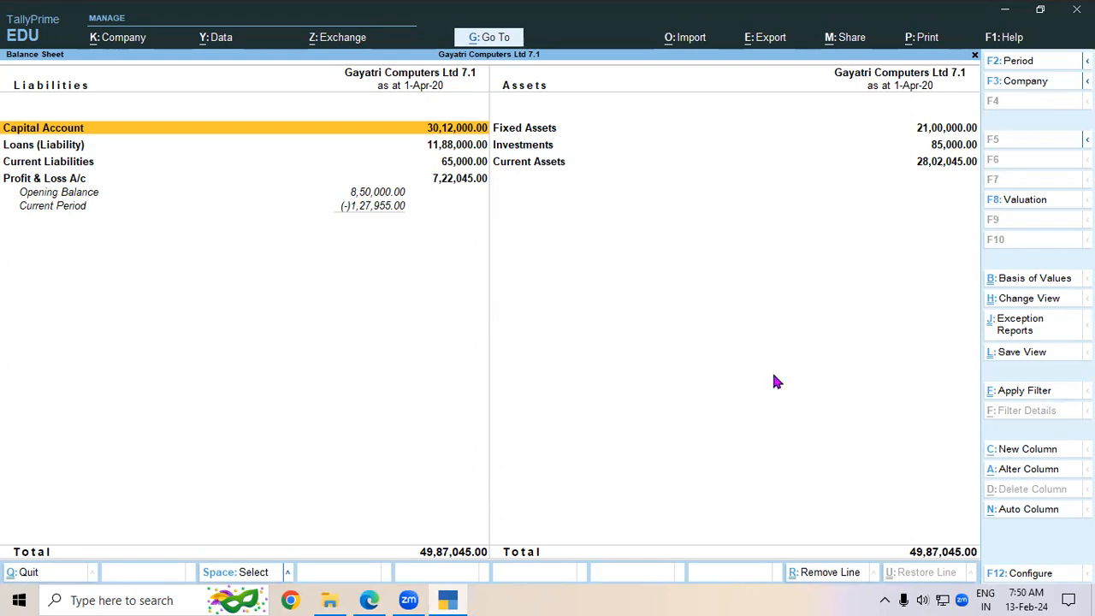
pyautogui.press('Right')
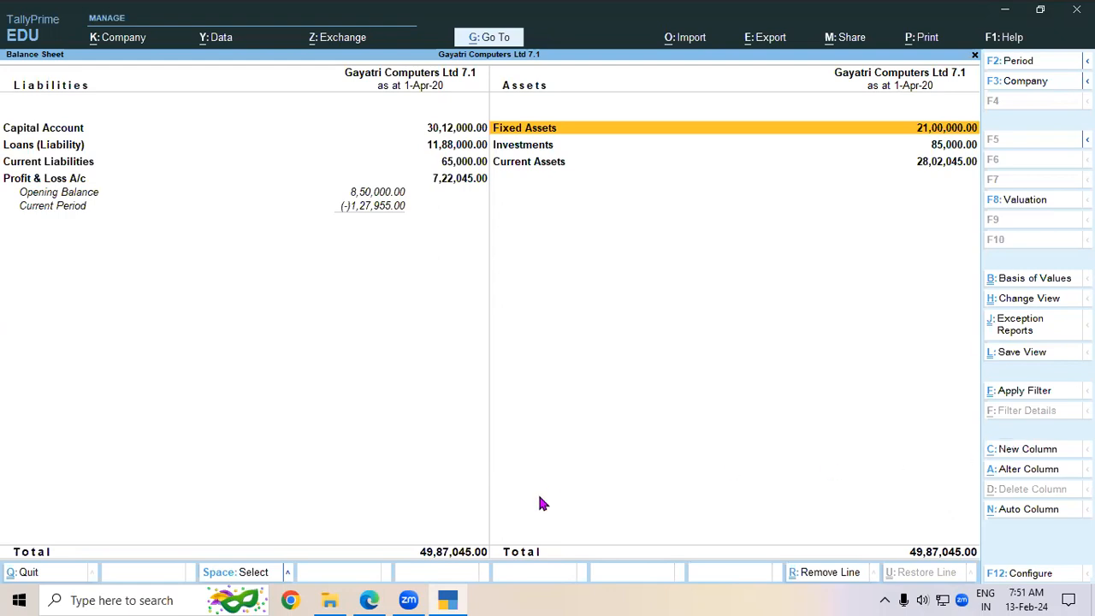
# - Switch to the PDF and underline Supplier, Goods/Service and Entry Purches Voucher in the Purchase Voucher section
pyautogui.click(368, 599)
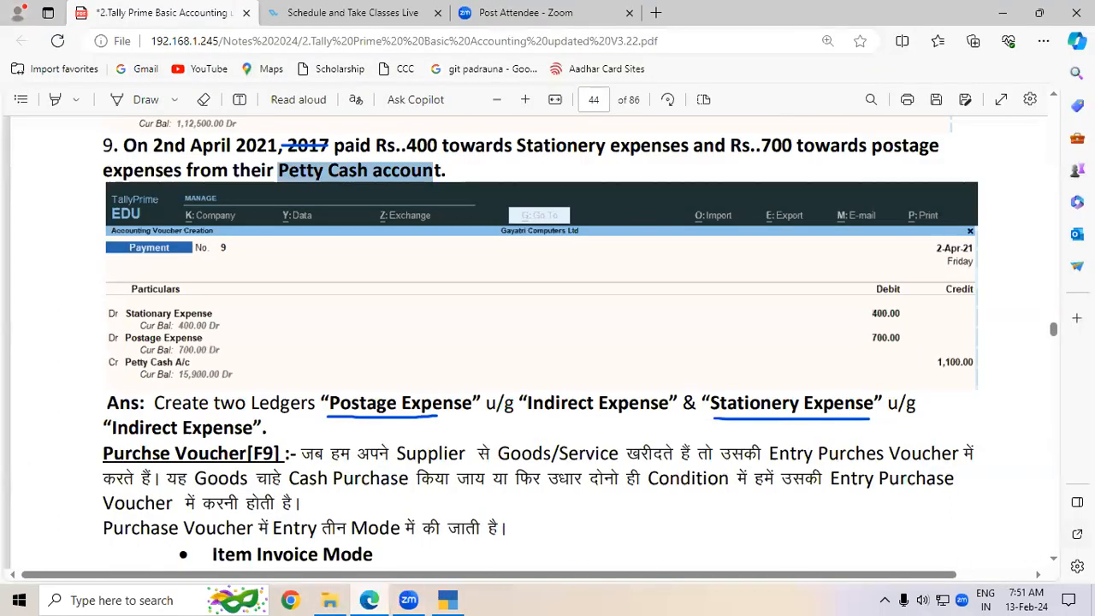
pyautogui.scroll(-3, 1055, 561)
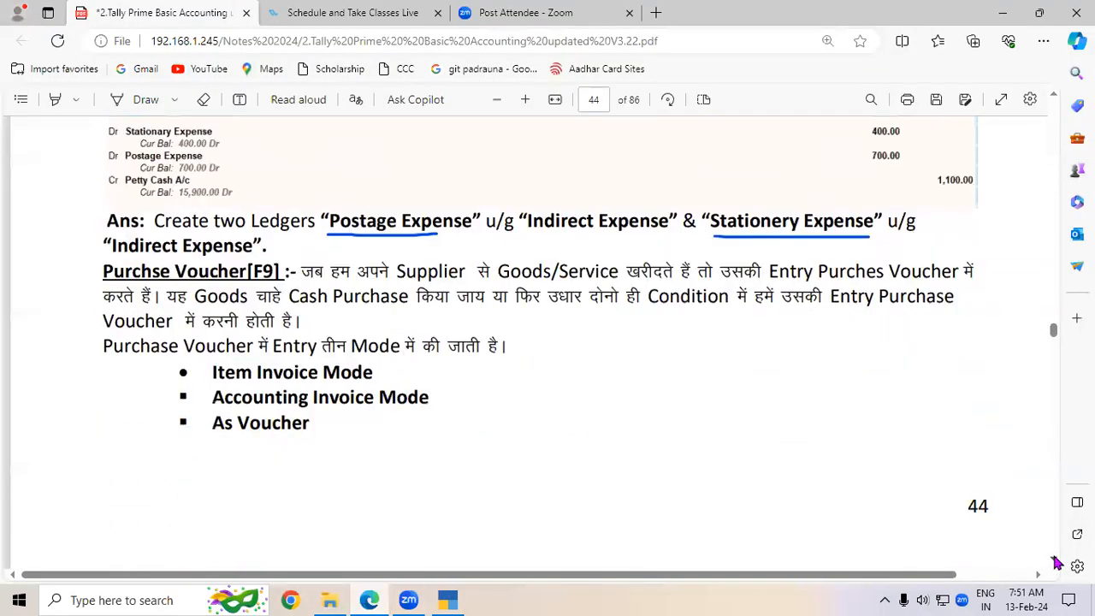
pyautogui.scroll(-4, 1056, 562)
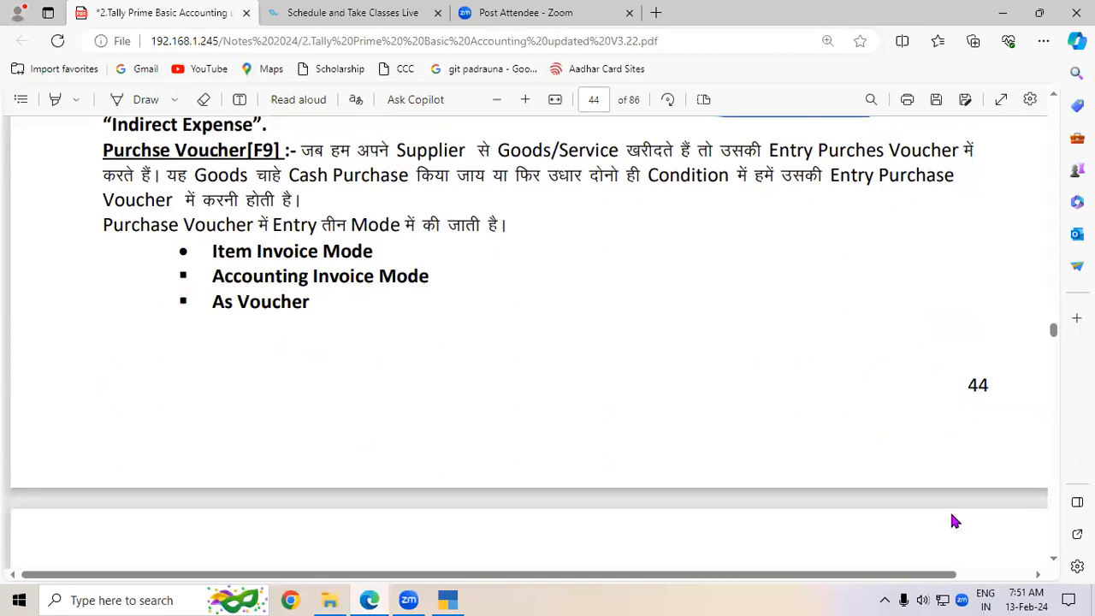
pyautogui.click(142, 99)
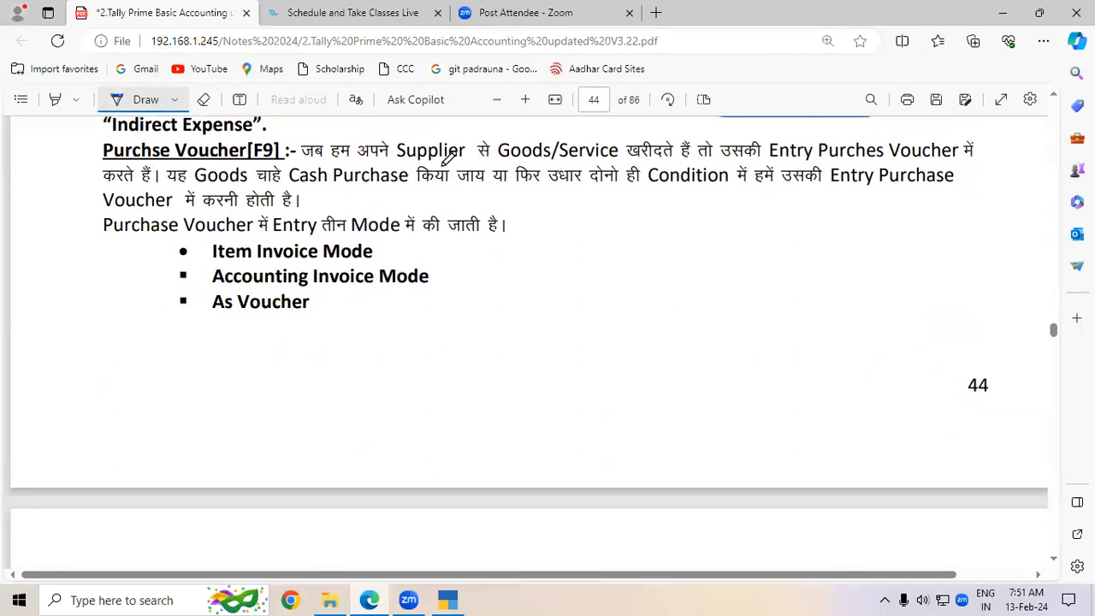
pyautogui.moveTo(395, 160); pyautogui.dragTo(616, 161)
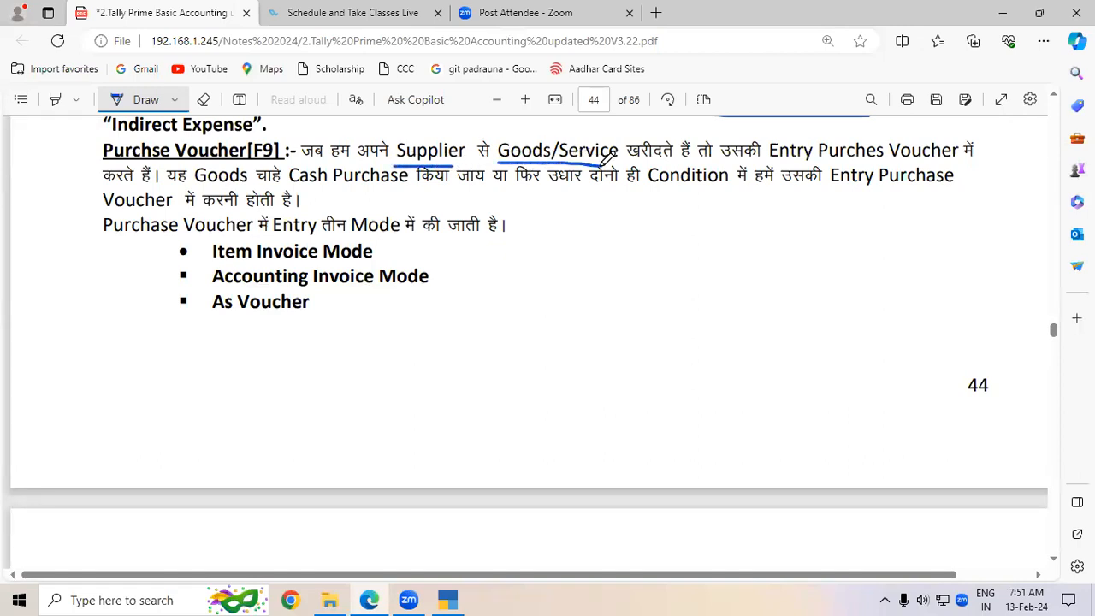
pyautogui.moveTo(769, 161); pyautogui.dragTo(889, 167)
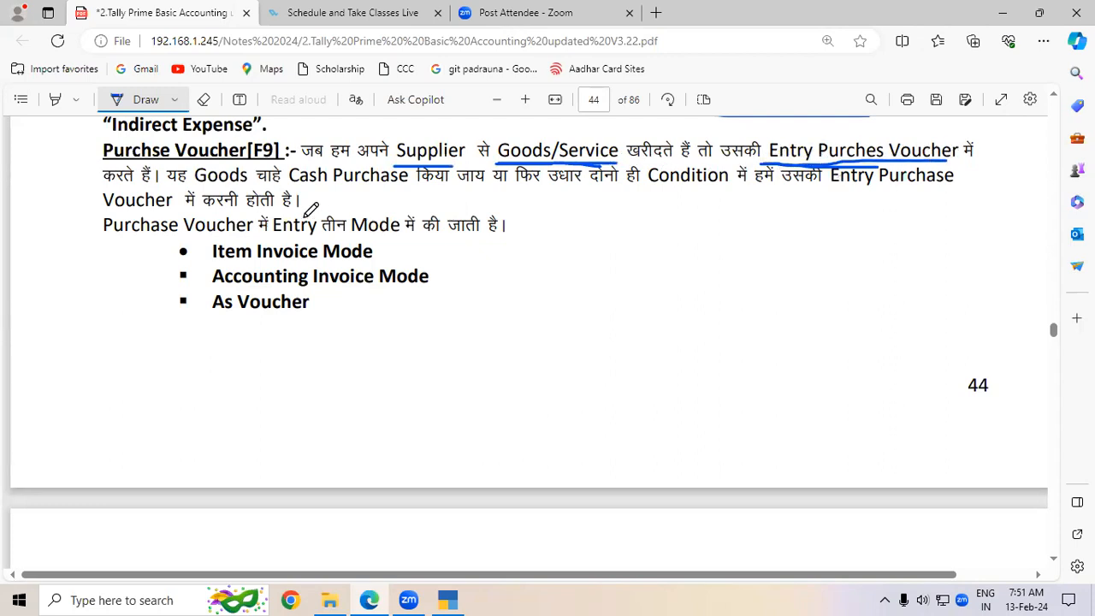
# - Underline Goods चाहे Cash Purchase, उधार, Entry and Voucher in the rest of the Purchase Voucher definition
pyautogui.moveTo(206, 183); pyautogui.dragTo(406, 180)
pyautogui.moveTo(544, 188); pyautogui.dragTo(576, 190)
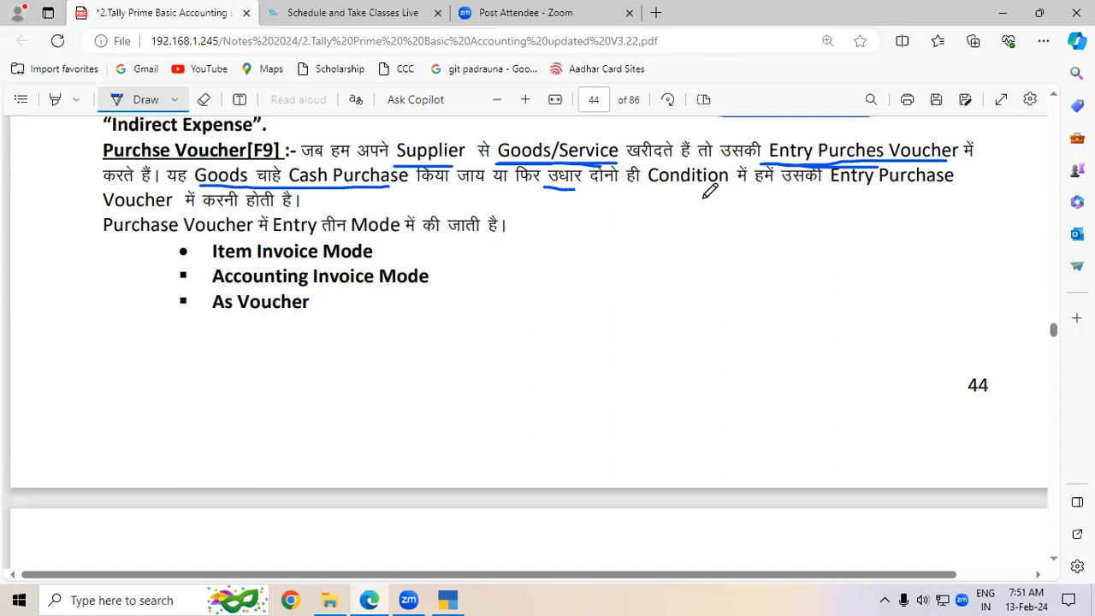
pyautogui.moveTo(827, 192); pyautogui.dragTo(872, 189)
pyautogui.moveTo(98, 207); pyautogui.dragTo(170, 207)
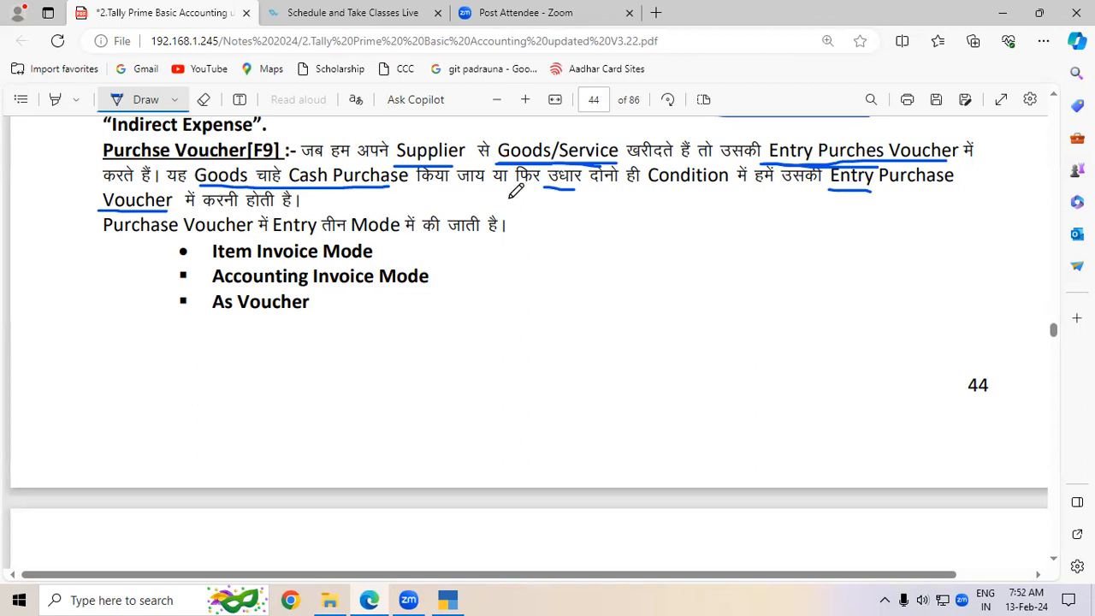
pyautogui.moveTo(313, 182); pyautogui.dragTo(396, 181)
# - Tick Item Invoice Mode, Accounting Invoice Mode and As Voucher, and draw a vertical line beside the list
pyautogui.moveTo(146, 256)
pyautogui.mouseDown()
pyautogui.moveTo(182, 250)
pyautogui.moveTo(169, 275)
pyautogui.moveTo(186, 264)
pyautogui.mouseUp()
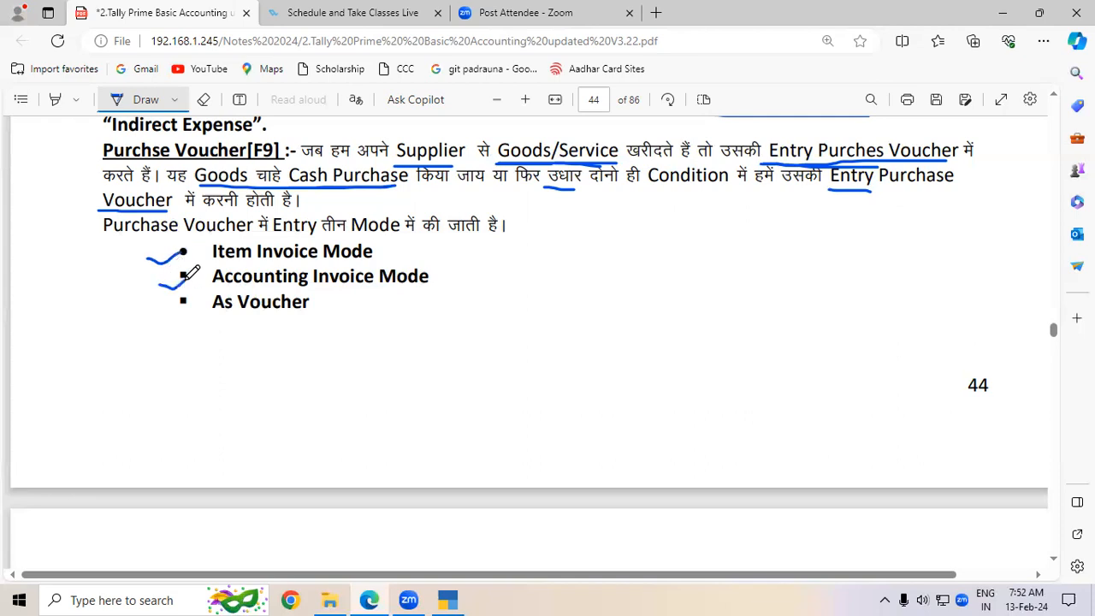
pyautogui.moveTo(160, 302); pyautogui.dragTo(184, 295)
pyautogui.moveTo(461, 235); pyautogui.dragTo(462, 322)
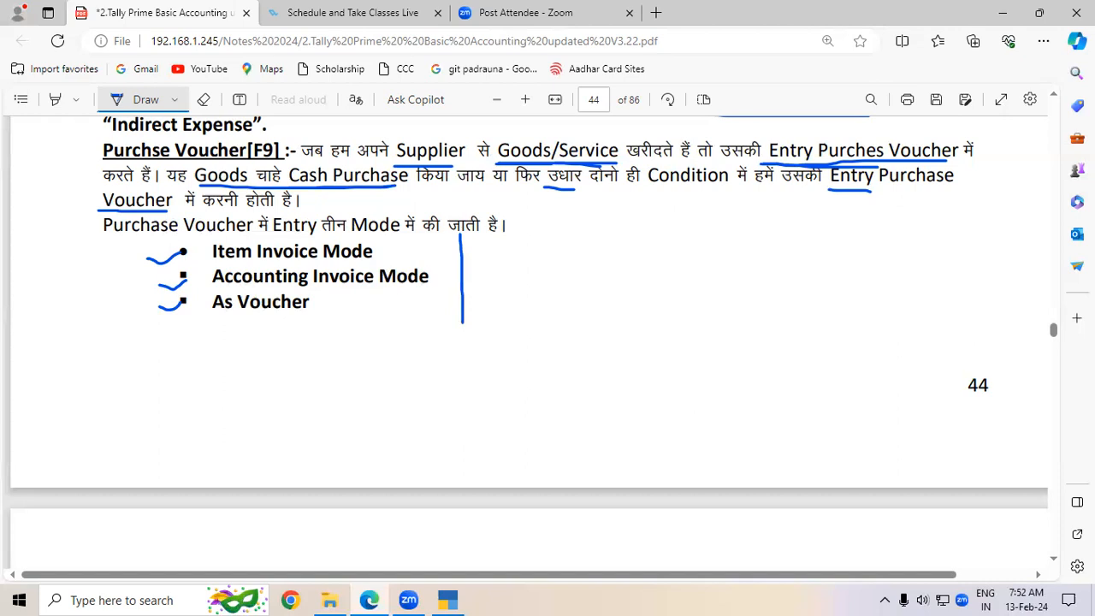
# - In the As Voucher Mode definition on page 45, underline जिसमे, Goods and रिकॉर्ड न करना हो, and add a vertical stroke after it
pyautogui.scroll(-5, 1054, 564)
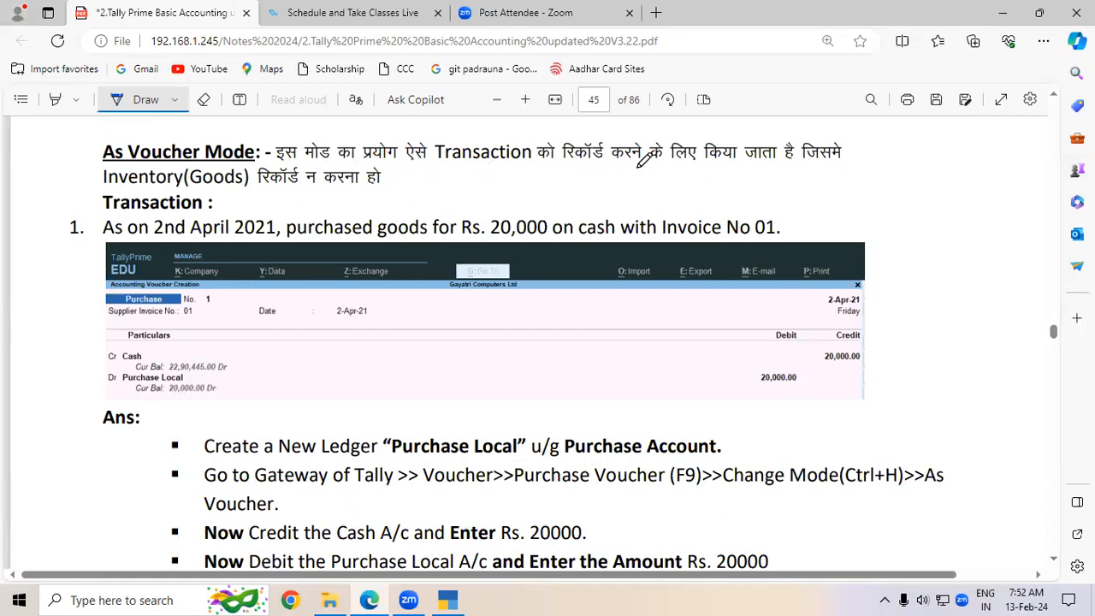
pyautogui.moveTo(803, 162); pyautogui.dragTo(840, 162)
pyautogui.moveTo(191, 185); pyautogui.dragTo(246, 185)
pyautogui.moveTo(267, 187); pyautogui.dragTo(393, 193)
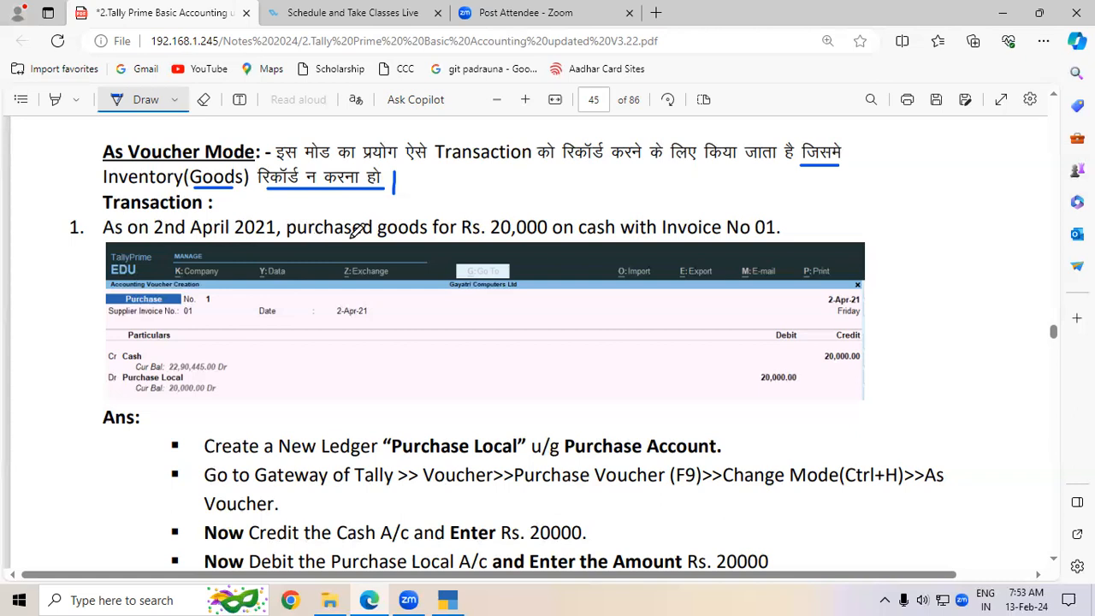
# - In purchase transaction 1, underline 20,000 and on cash, tick the Cash and Purchase Local entries, and handwrite a note beside Cash
pyautogui.moveTo(484, 239); pyautogui.dragTo(610, 242)
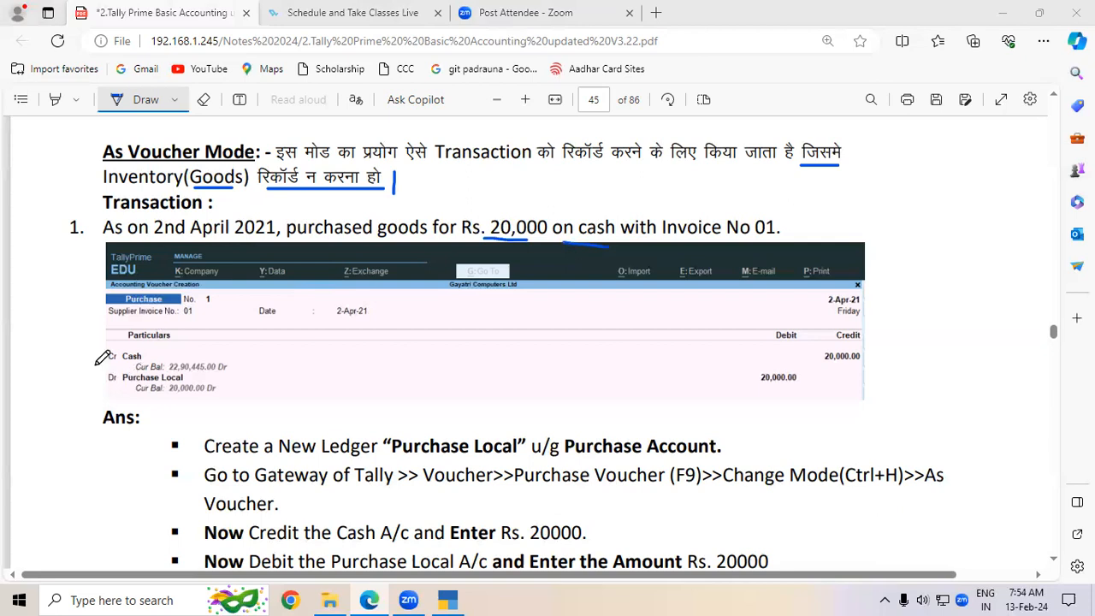
pyautogui.moveTo(88, 361)
pyautogui.mouseDown()
pyautogui.moveTo(106, 357)
pyautogui.moveTo(101, 379)
pyautogui.mouseUp()
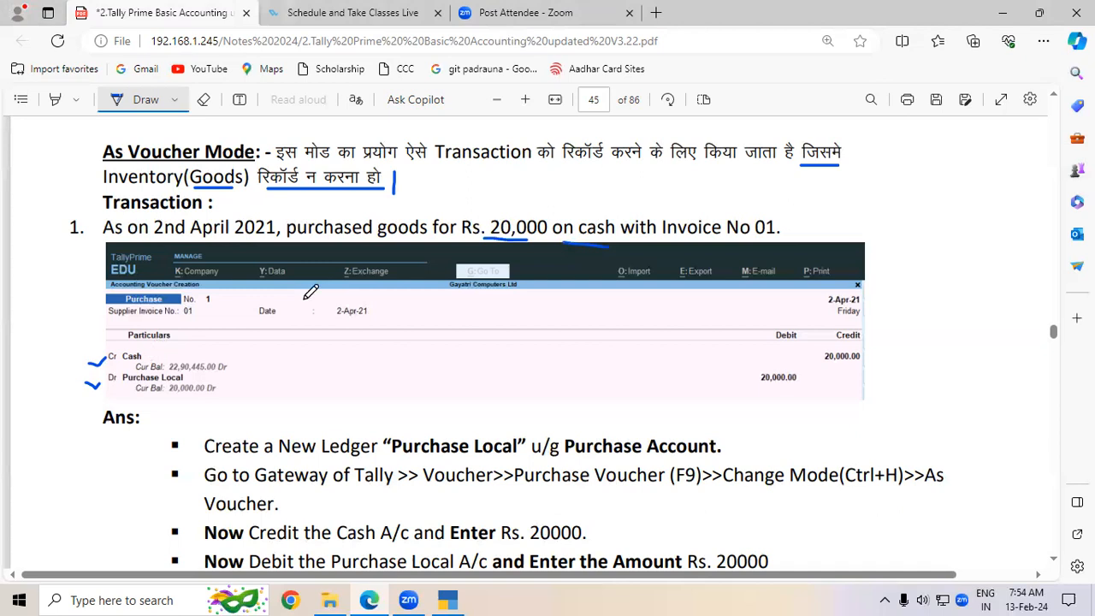
pyautogui.moveTo(582, 237); pyautogui.dragTo(611, 238)
pyautogui.moveTo(147, 359)
pyautogui.mouseDown()
pyautogui.moveTo(182, 358)
pyautogui.moveTo(194, 343)
pyautogui.mouseUp()
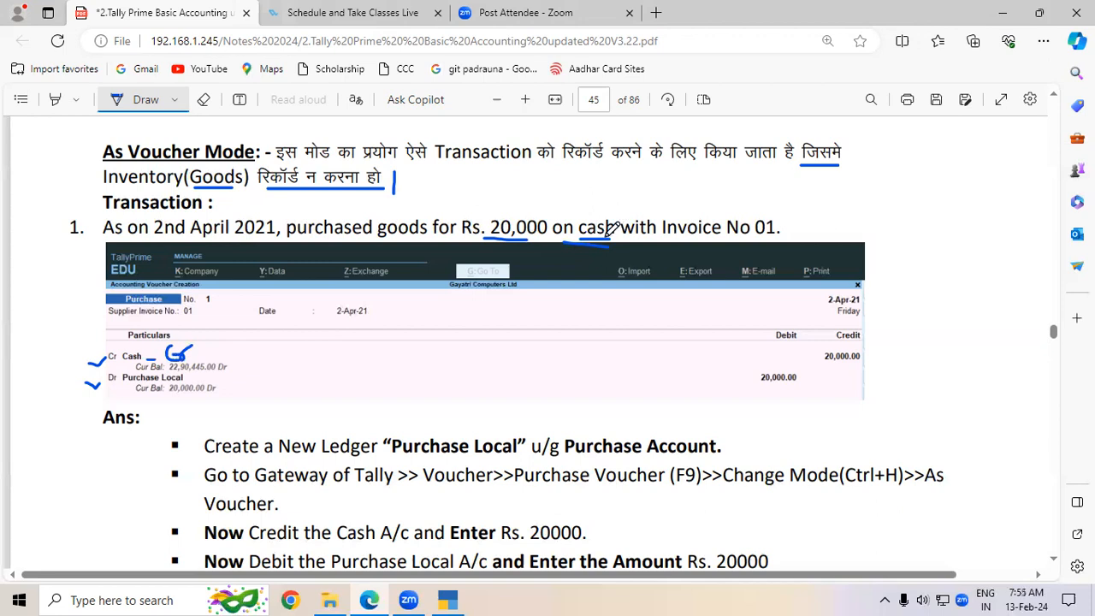
# - Strike out Local in the Purchase Local ledger name and handwrite A/c beside it, in both the answer and the sample voucher
pyautogui.moveTo(475, 446)
pyautogui.mouseDown()
pyautogui.moveTo(519, 447)
pyautogui.moveTo(486, 417)
pyautogui.moveTo(519, 434)
pyautogui.mouseUp()
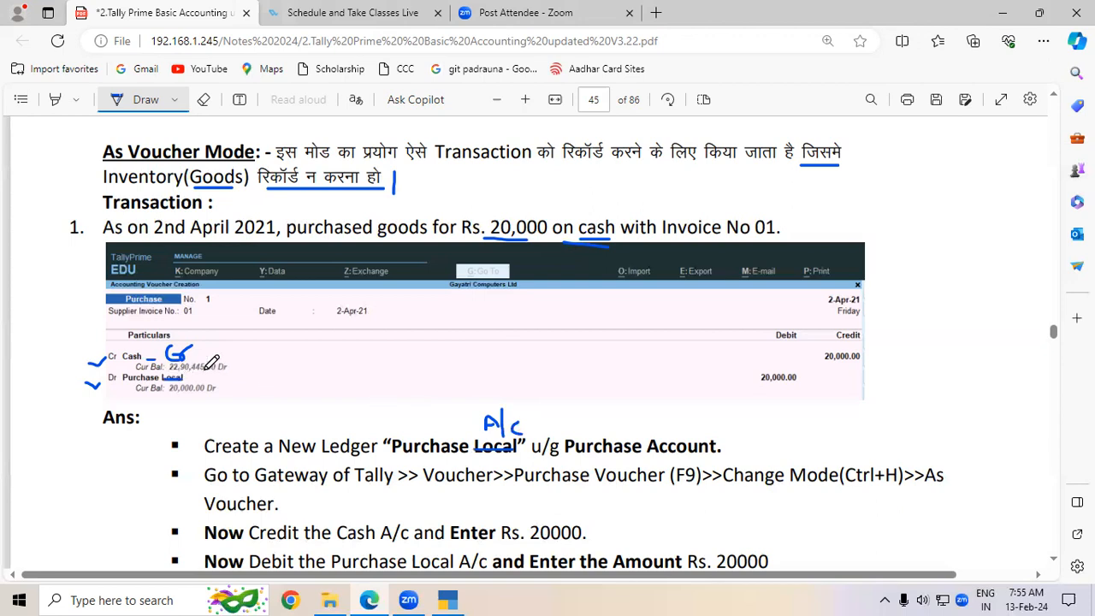
pyautogui.moveTo(205, 382)
pyautogui.mouseDown()
pyautogui.moveTo(210, 366)
pyautogui.moveTo(229, 392)
pyautogui.moveTo(254, 385)
pyautogui.mouseUp()
# - Switch to TallyPrime, leave the Balance Sheet and open a new Purchase voucher in As Voucher mode
pyautogui.click(448, 600)
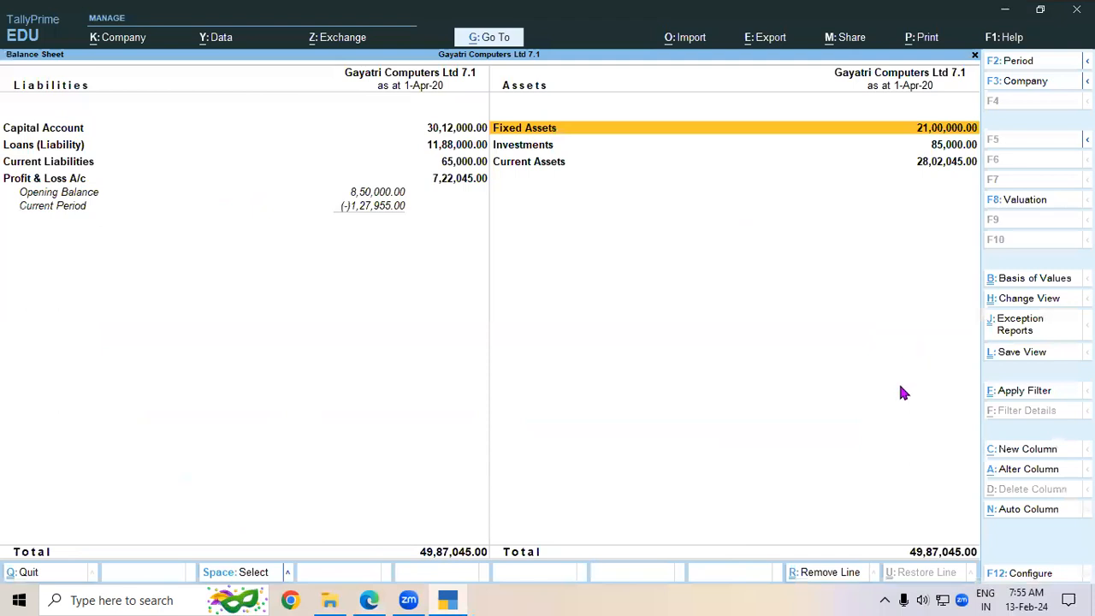
pyautogui.press('Escape')
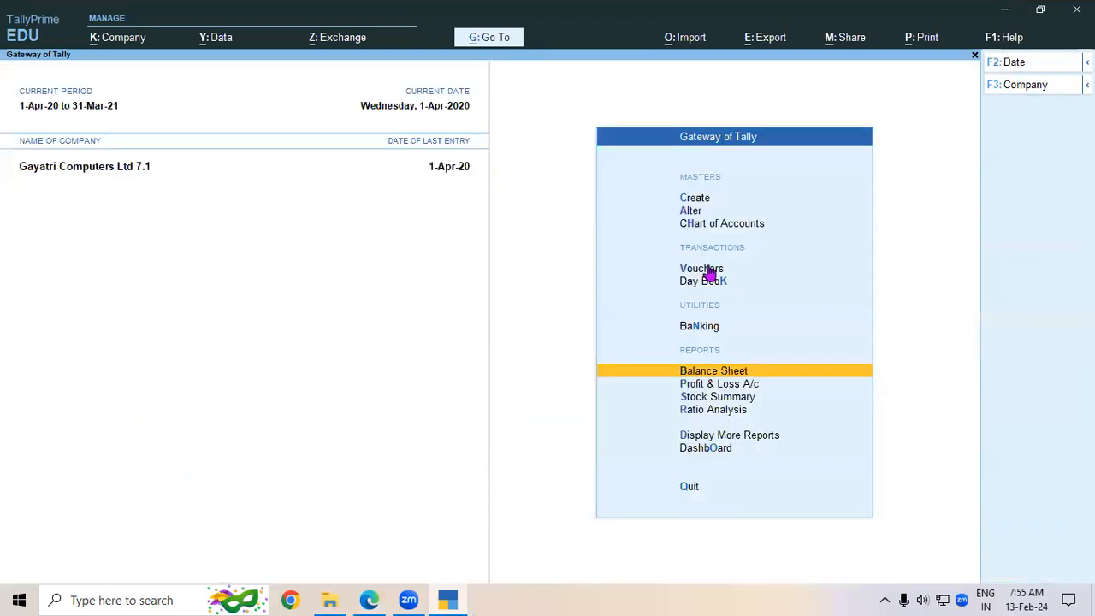
pyautogui.press('v')
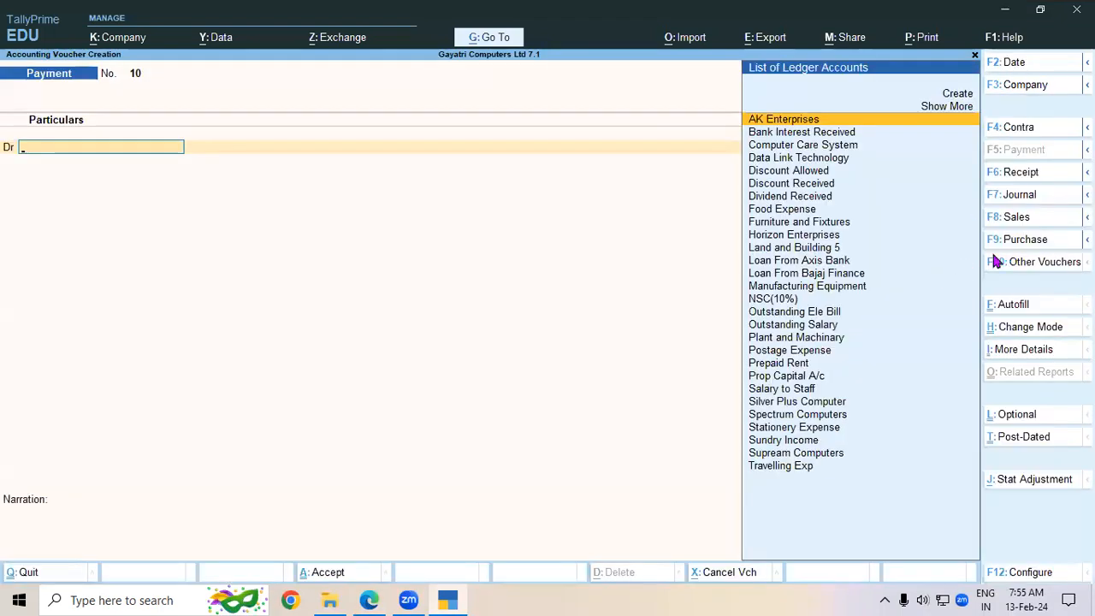
pyautogui.click(1018, 240)
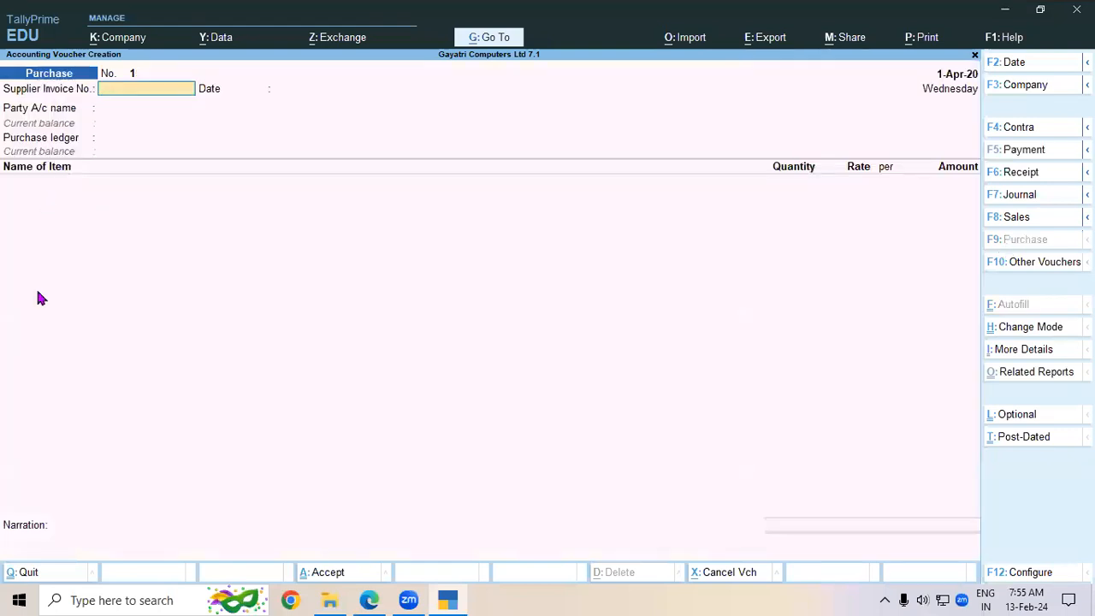
pyautogui.click(1033, 336)
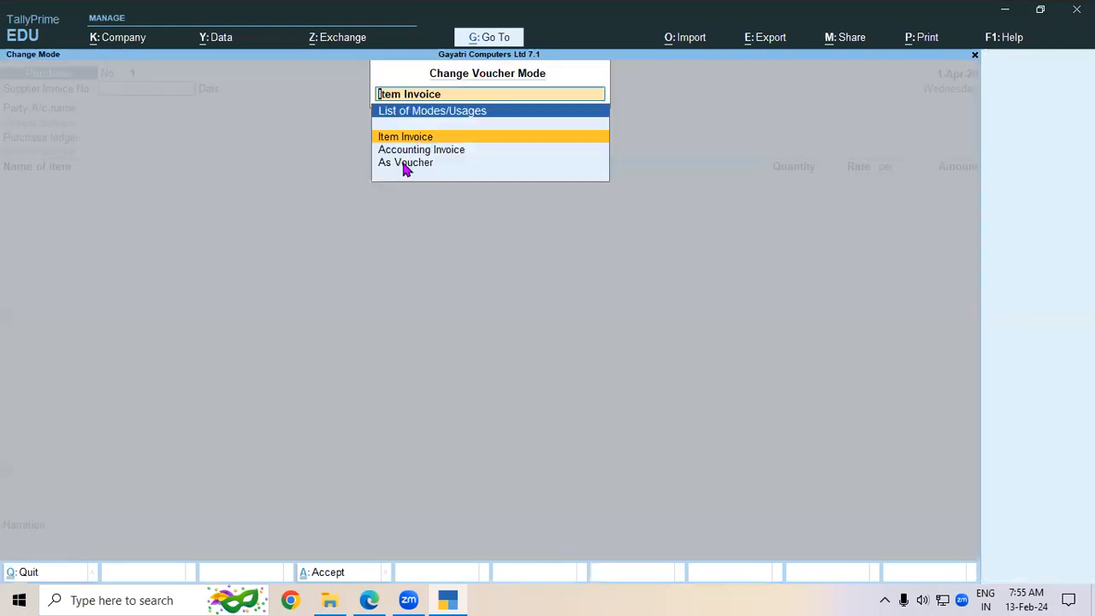
pyautogui.click(404, 163)
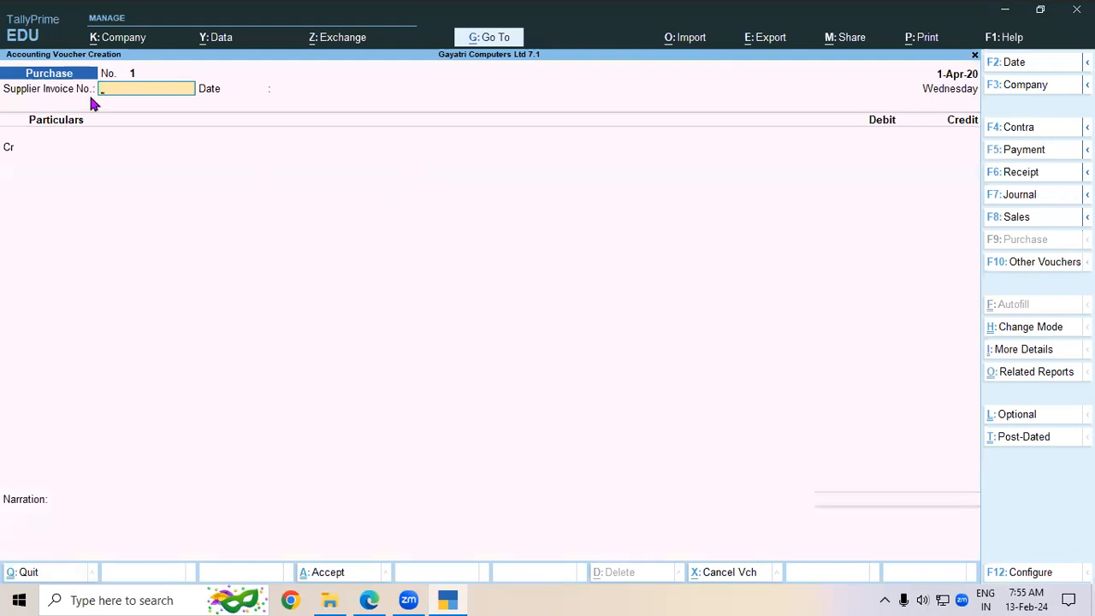
# - Underline invoice number 01 in the PDF's purchase transaction 1 and enter 01 as the supplier invoice number in TallyPrime
pyautogui.click(368, 600)
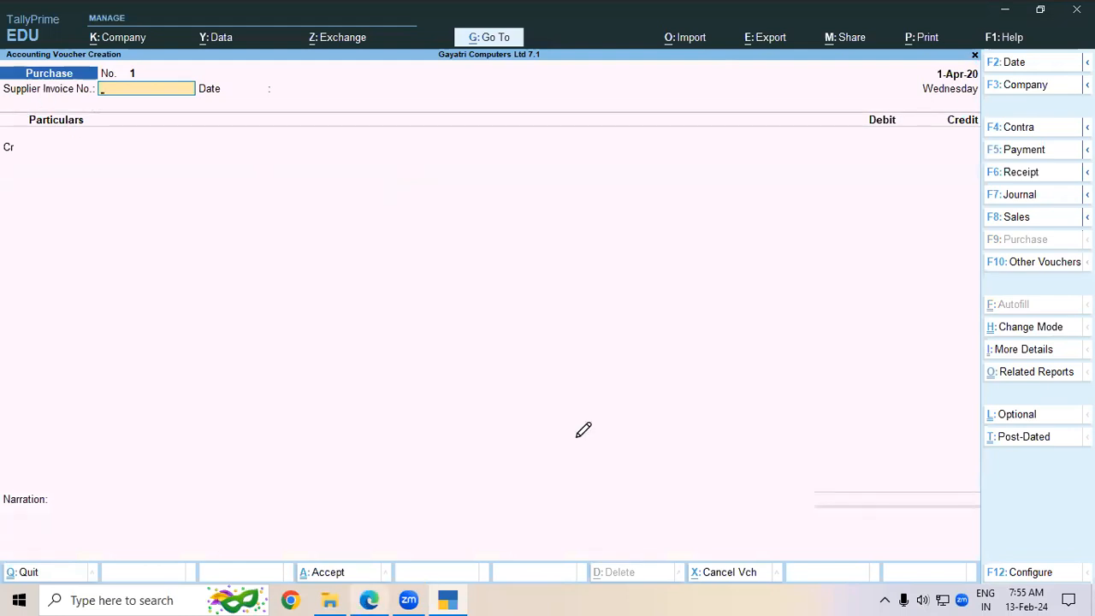
pyautogui.moveTo(753, 239); pyautogui.dragTo(777, 239)
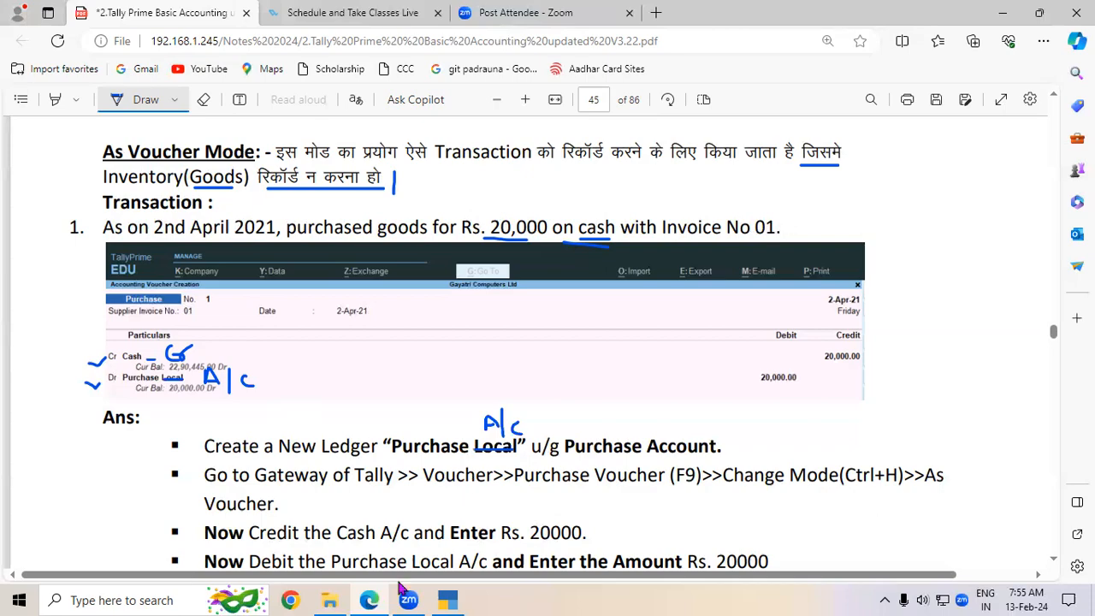
pyautogui.click(445, 599)
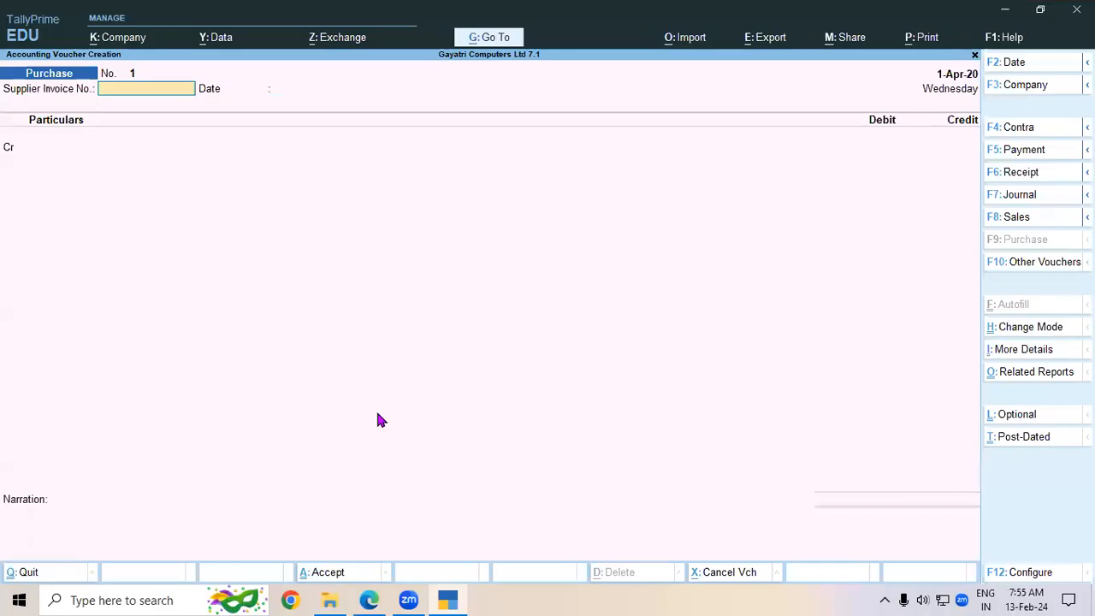
pyautogui.write('01')
pyautogui.press('Return')
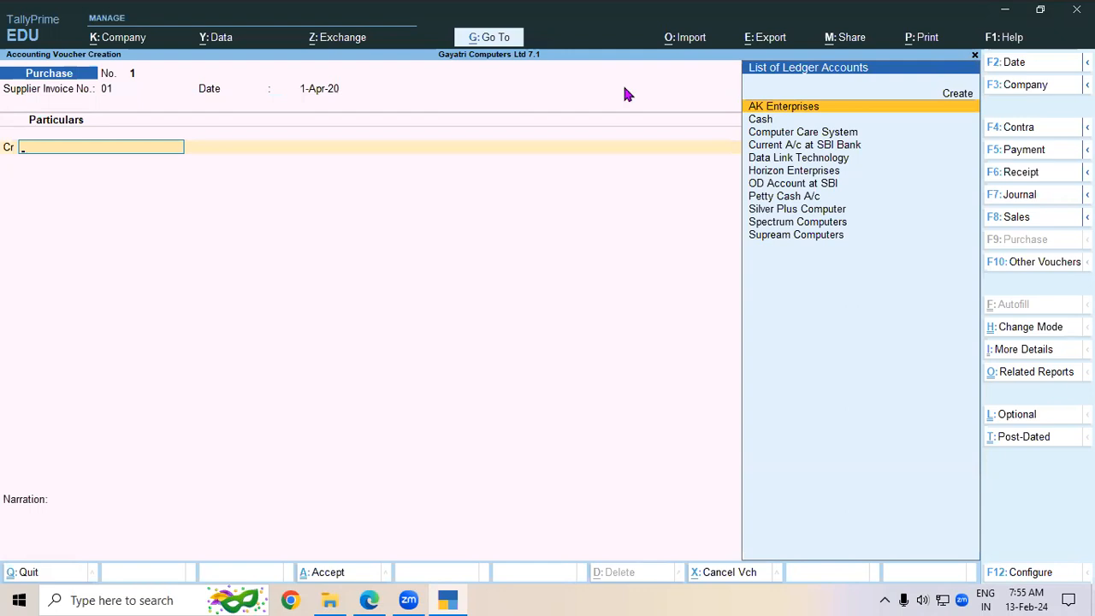
# - Credit Cash with 20000 in the purchase voucher, skipping the receipt details and accepting the default party details
pyautogui.click(763, 122)
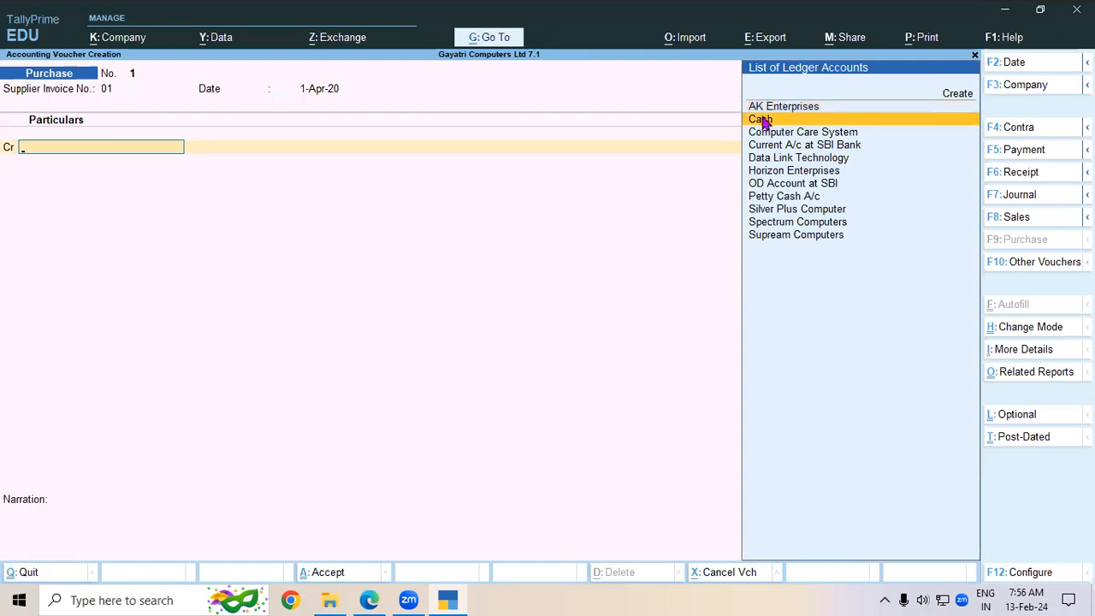
pyautogui.click(762, 121)
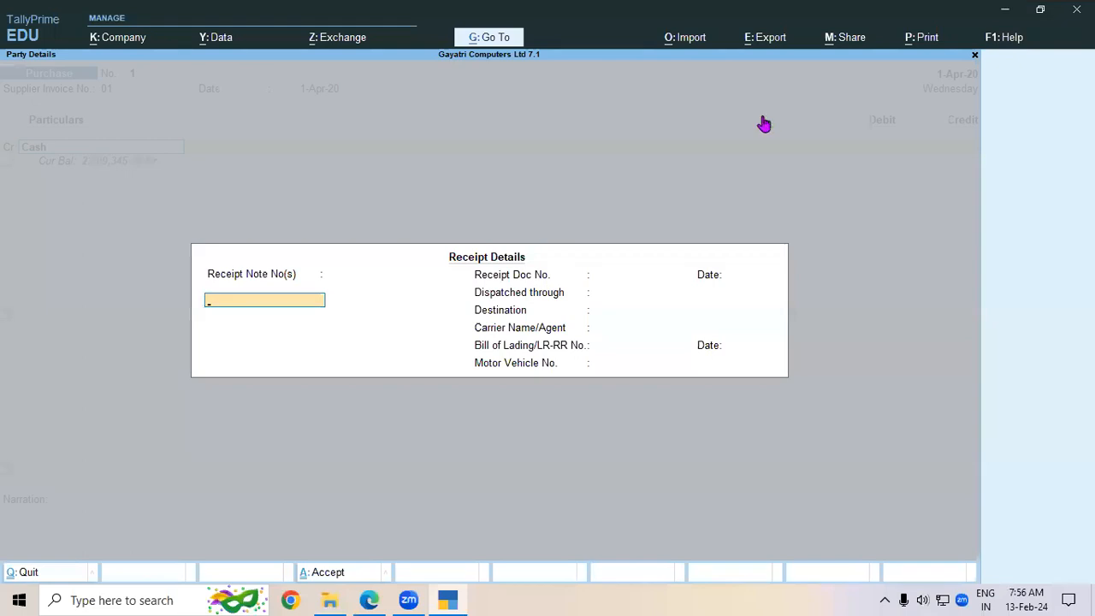
pyautogui.press('Escape')
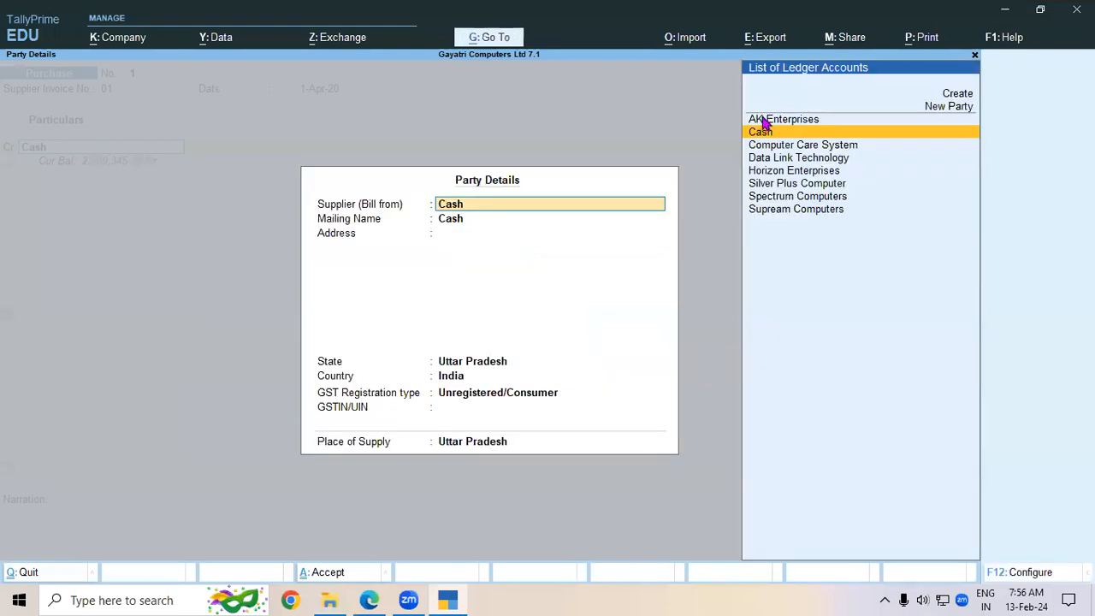
pyautogui.hotkey('ctrl', 'a')
pyautogui.press('ctrl')
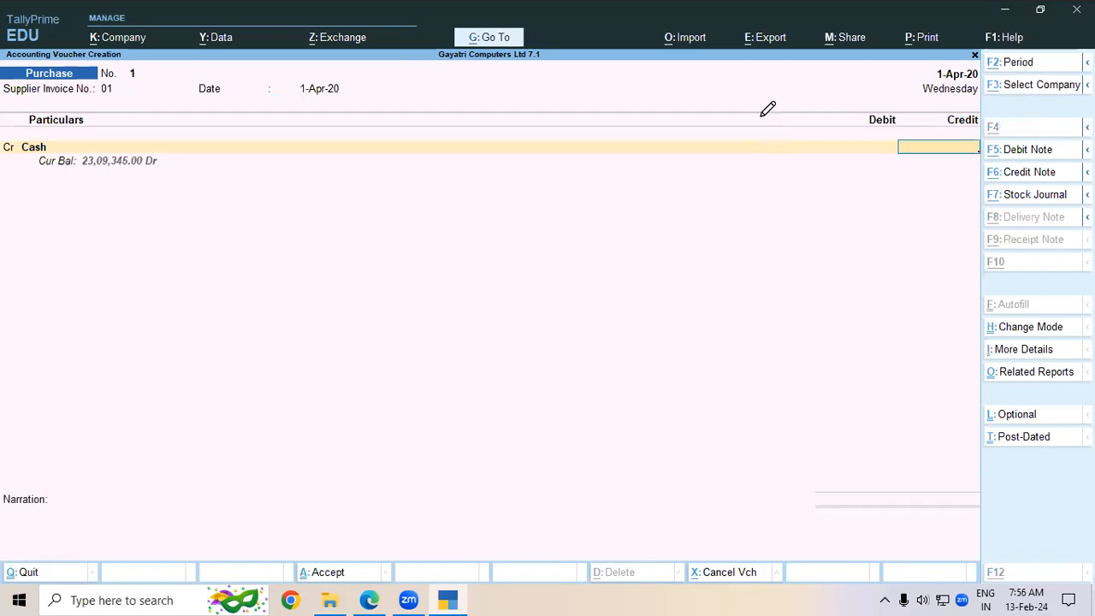
pyautogui.hotkey('alt', 'Tab')
pyautogui.hotkey('alt', 'Tab')
pyautogui.write('20000')
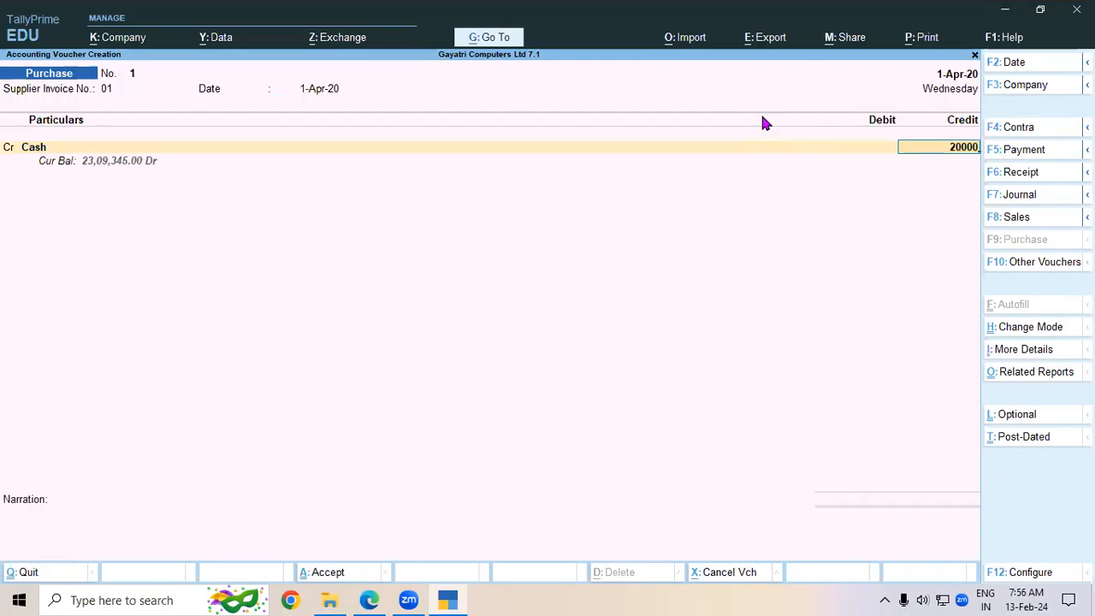
pyautogui.press('Return')
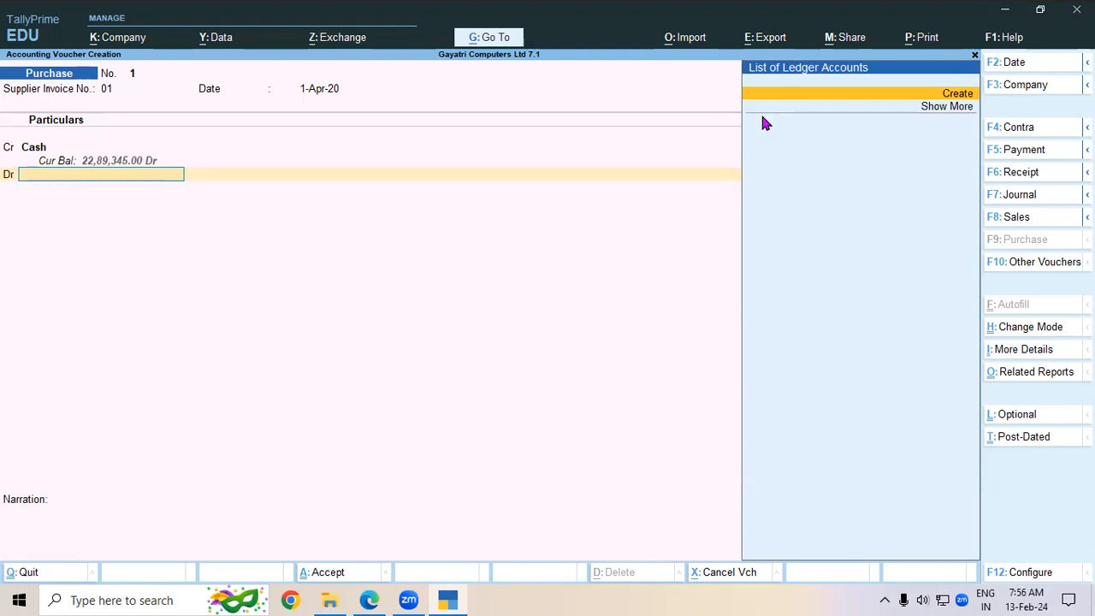
# - Start a new ledger from the voucher's debit line and name it Purchase A/c, leaving the alias blank
pyautogui.hotkey('alt', 'c')
pyautogui.write('PURCHASE')
pyautogui.press('BackSpace')
pyautogui.press('BackSpace')
pyautogui.press('BackSpace')
pyautogui.press('BackSpace')
pyautogui.press('BackSpace')
pyautogui.press('BackSpace')
pyautogui.press('BackSpace')
pyautogui.write('urchase A')
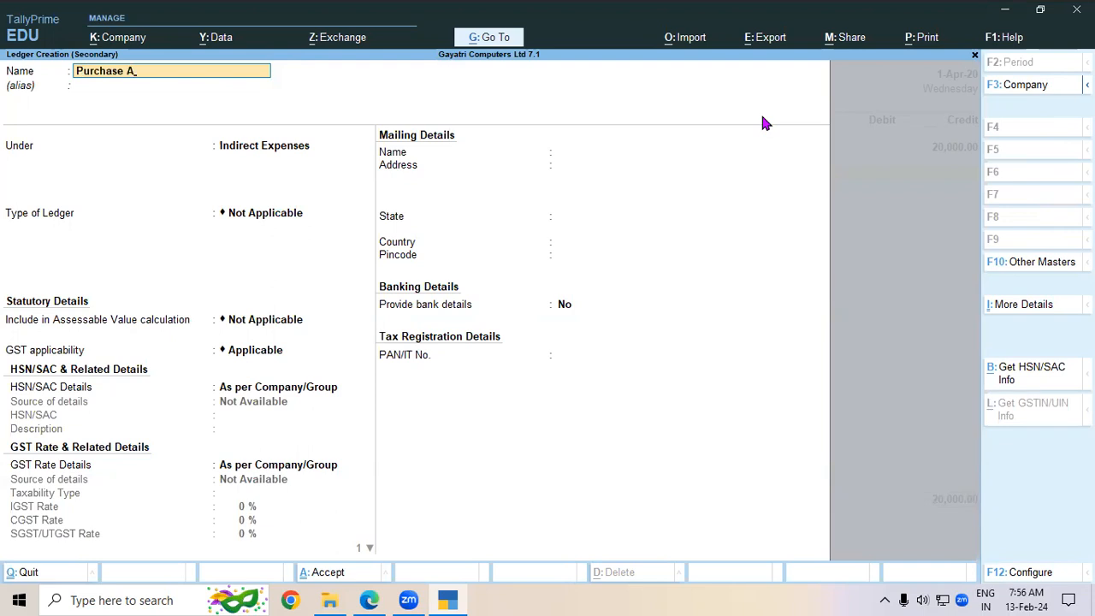
pyautogui.write('/c')
pyautogui.press('Return')
pyautogui.press('Return')
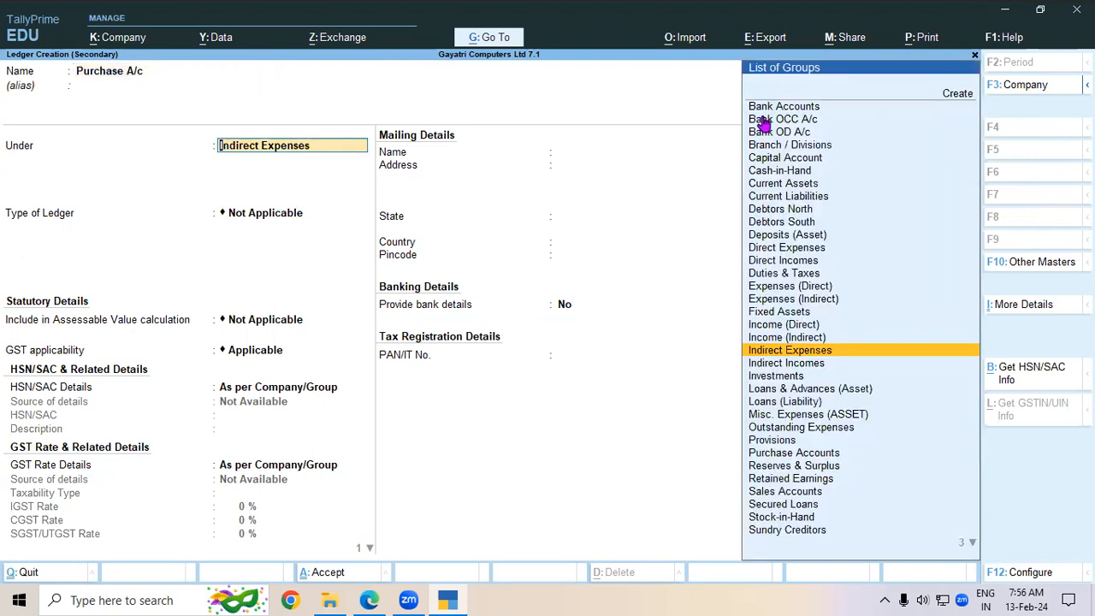
# - Place the Purchase A/c ledger under Purchase Accounts, set its GST applicability to Not Applicable and save it
pyautogui.write('Pu')
pyautogui.press('Return')
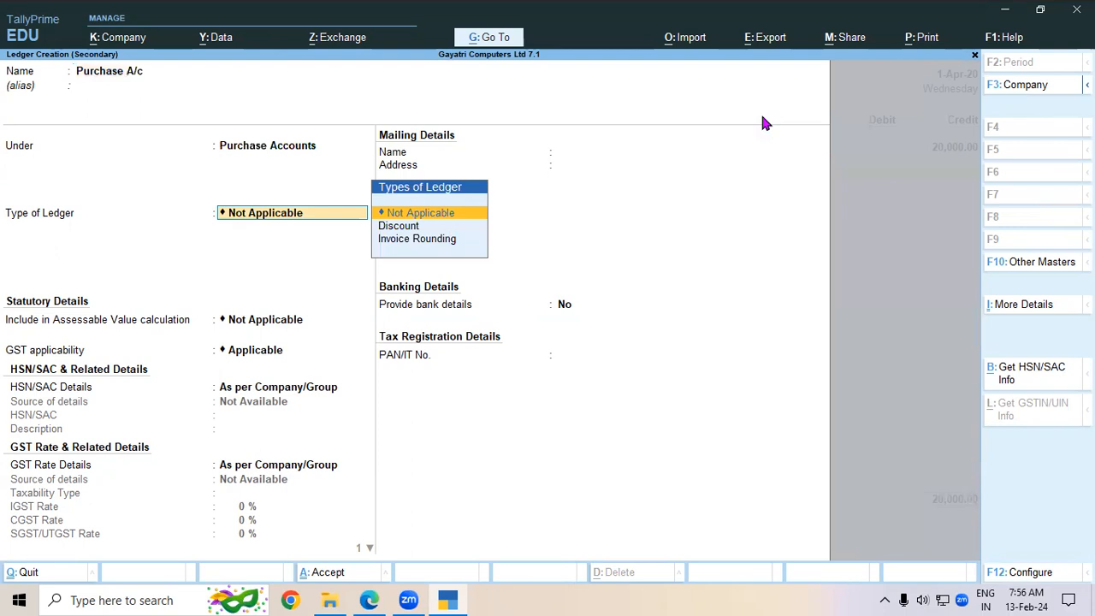
pyautogui.press('Return')
pyautogui.press('Return')
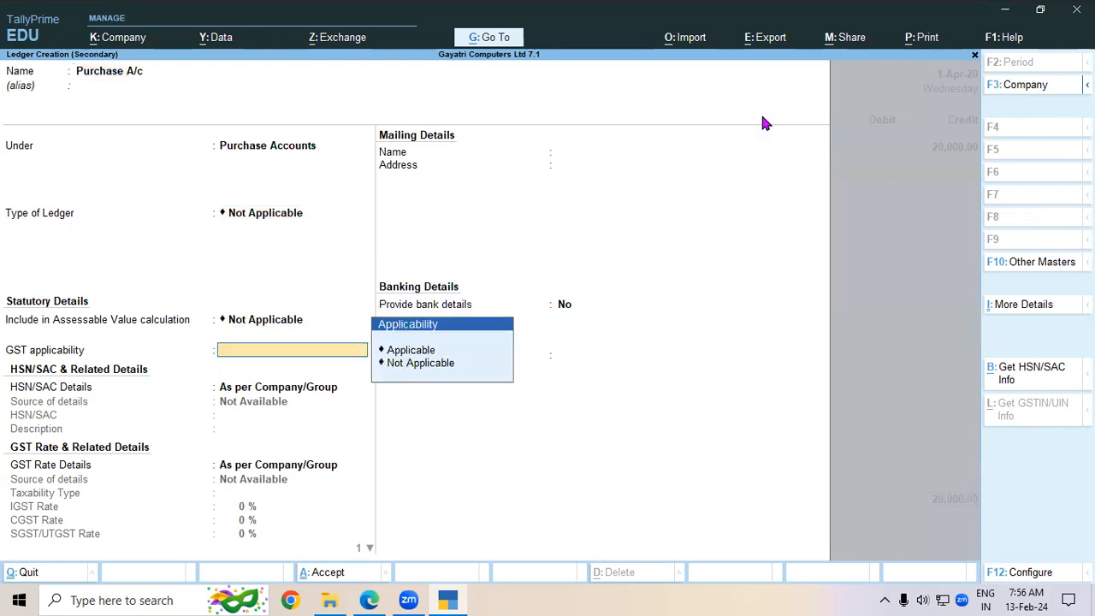
pyautogui.press('Return')
pyautogui.press('Return')
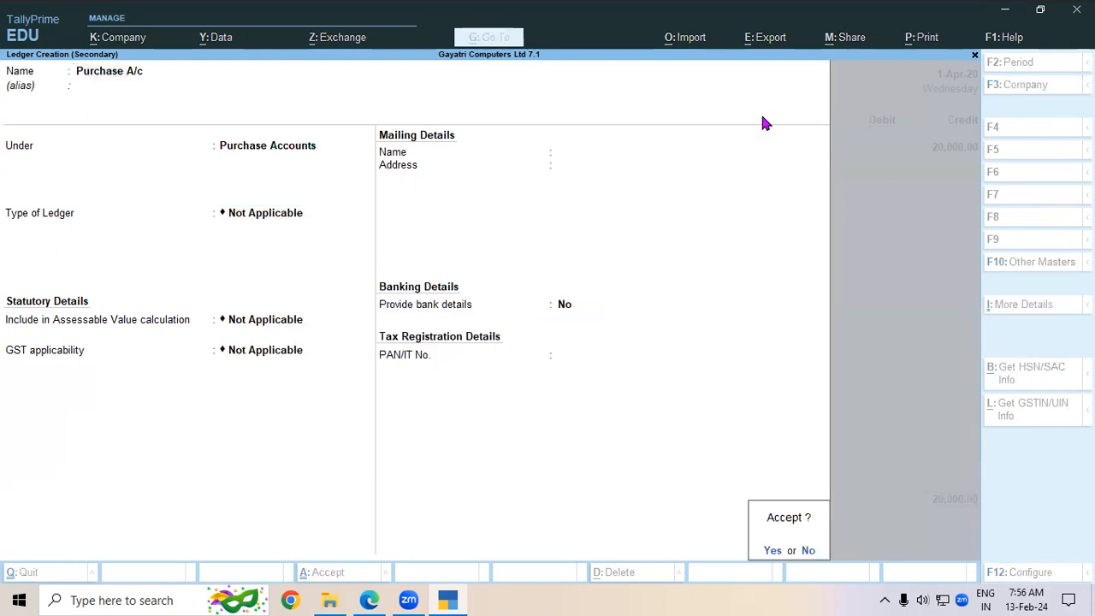
pyautogui.press('Return')
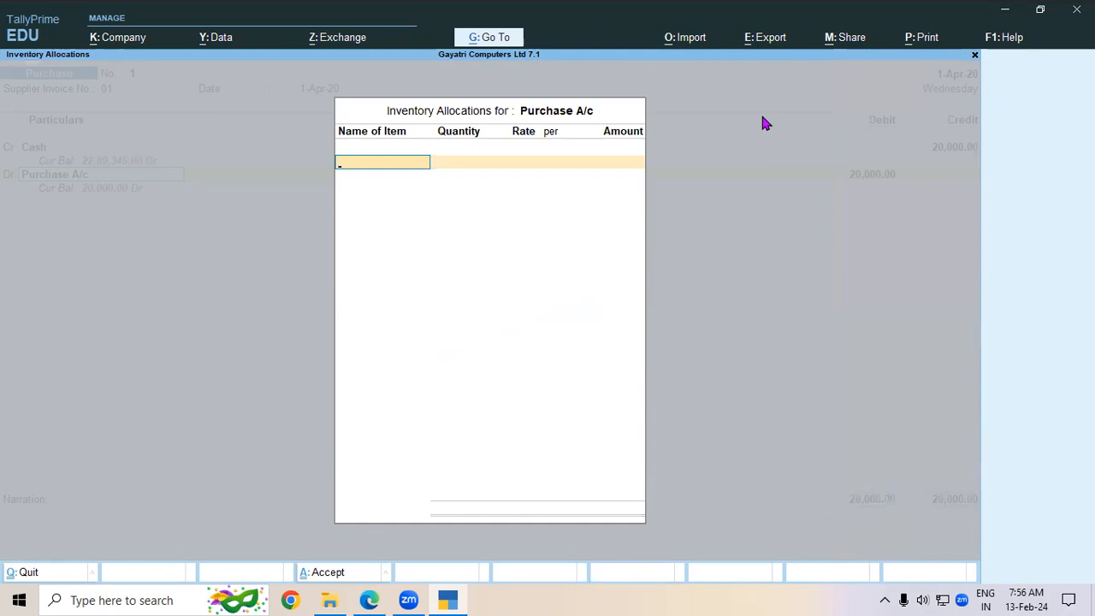
# - Skip the inventory allocations, keep the 20,000.00 debit to Purchase A/c and save the purchase voucher without a narration
pyautogui.press('Escape')
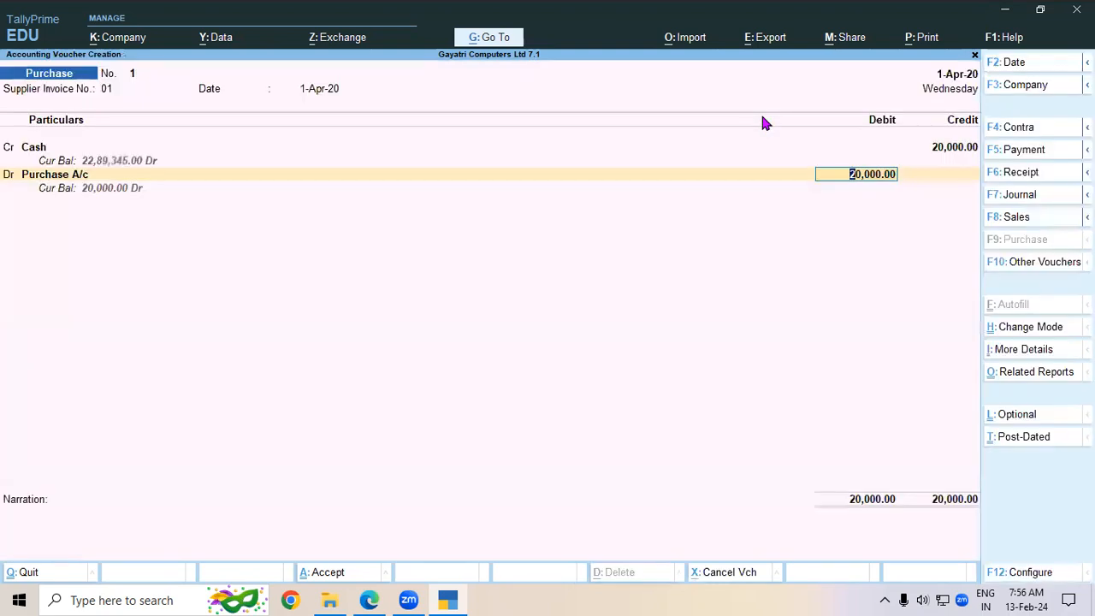
pyautogui.press('Return')
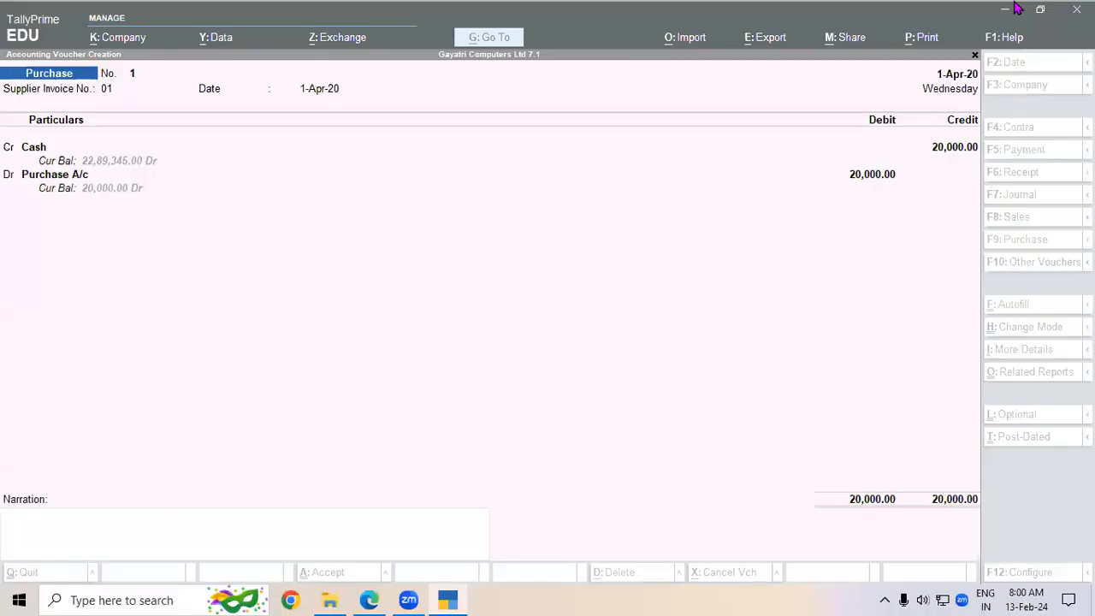
pyautogui.click(32, 152)
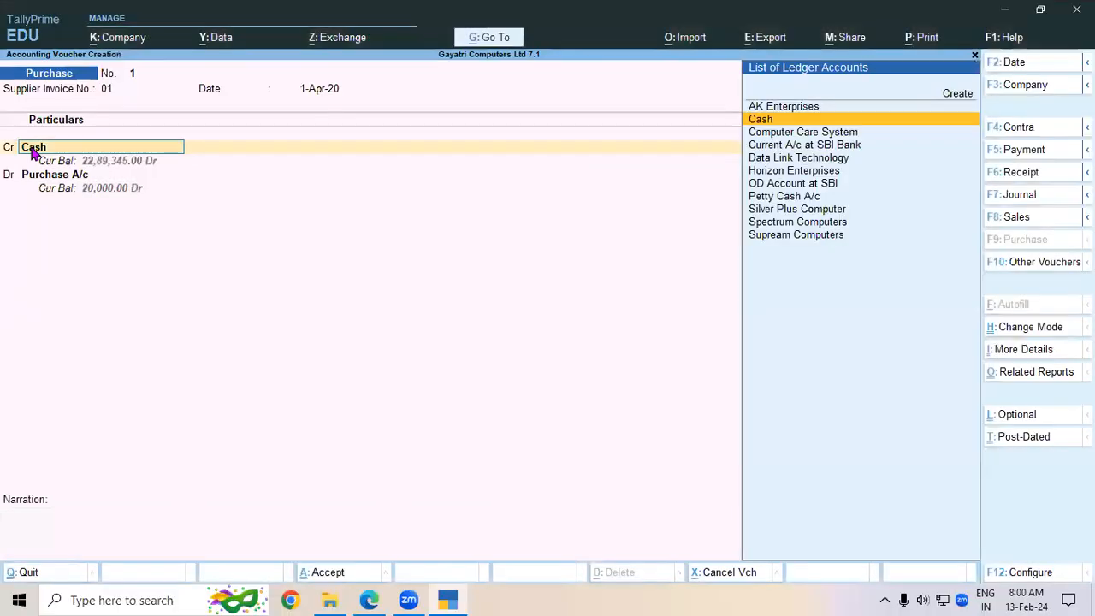
pyautogui.click(329, 573)
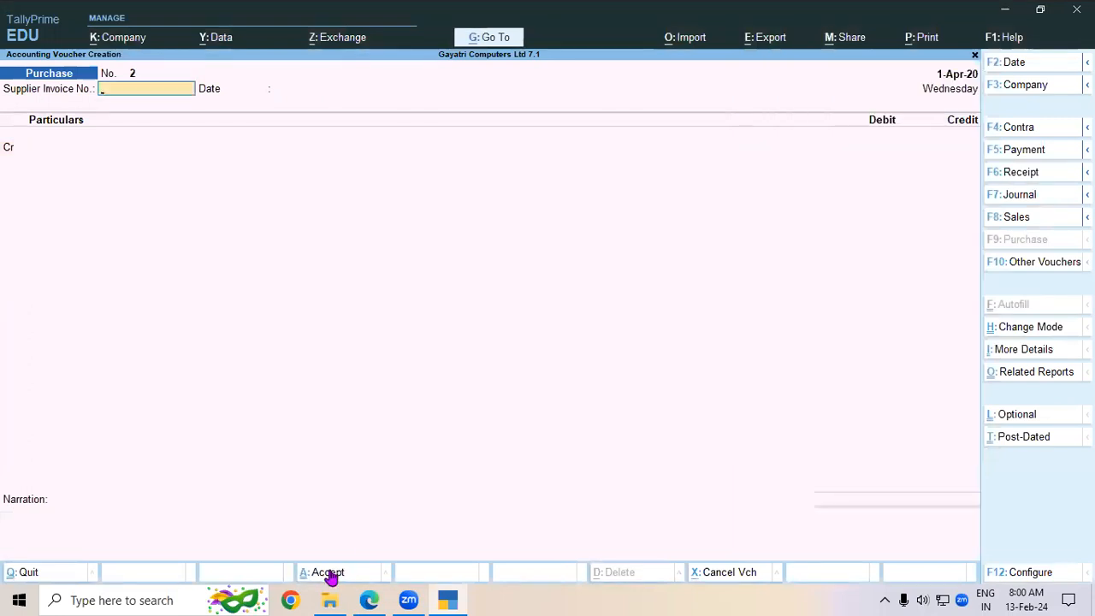
# - In the PDF's purchase transaction 2, strike out on cash and underline the supplier's address, GSTIN and invoice number 02
pyautogui.click(370, 599)
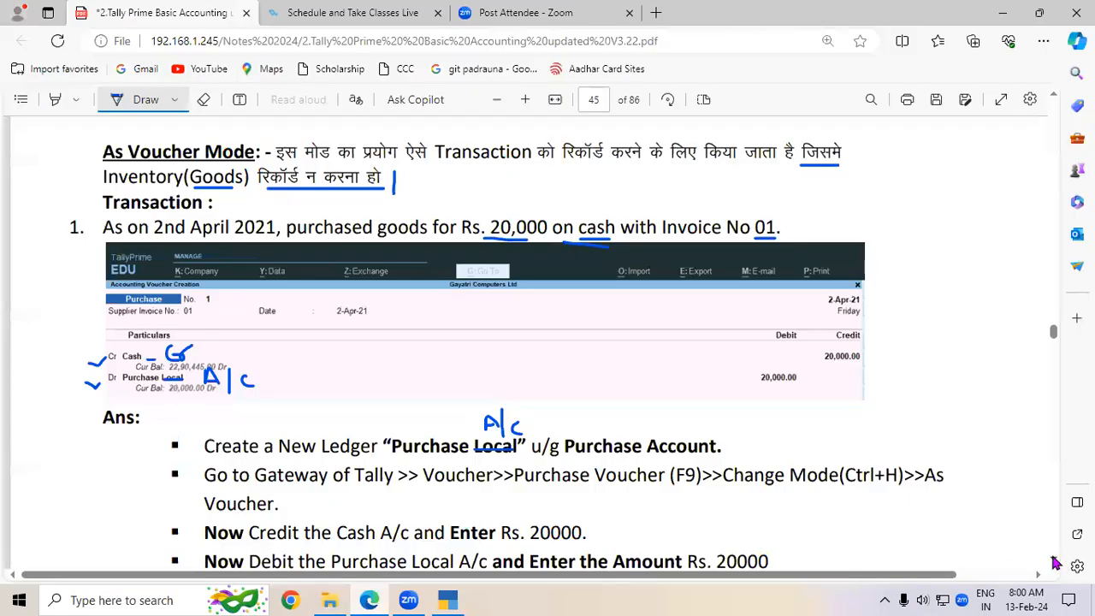
pyautogui.scroll(-5, 1054, 557)
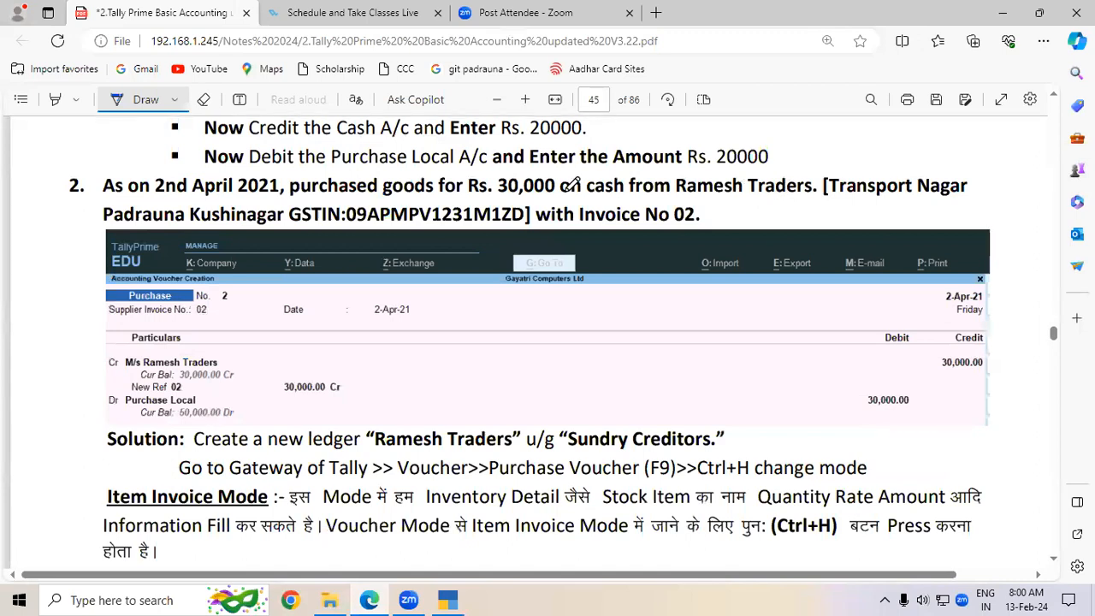
pyautogui.moveTo(564, 189); pyautogui.dragTo(621, 188)
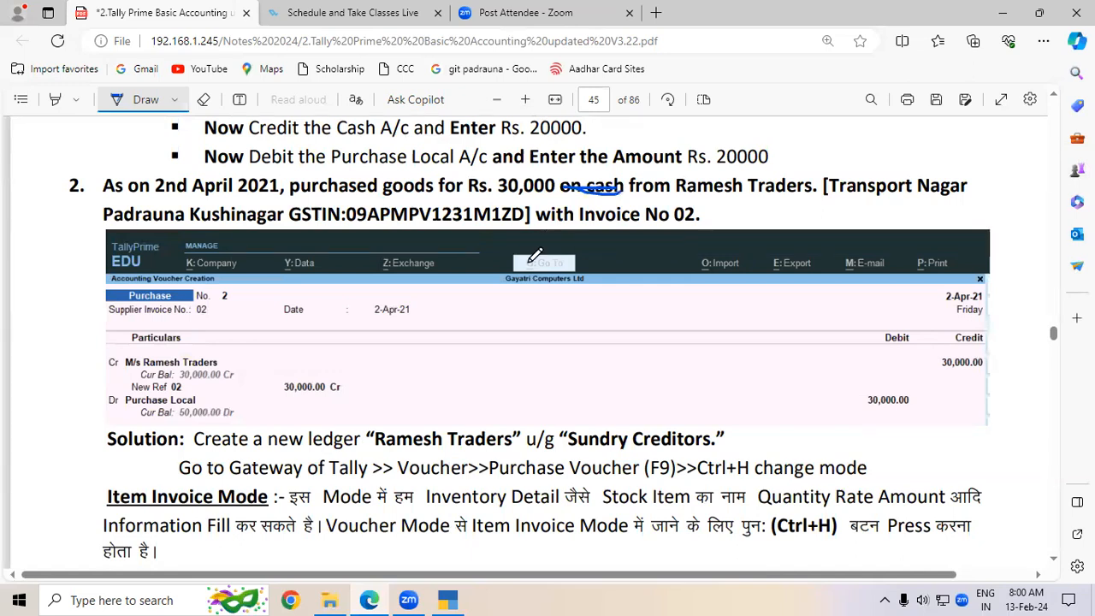
pyautogui.moveTo(826, 195); pyautogui.dragTo(964, 197)
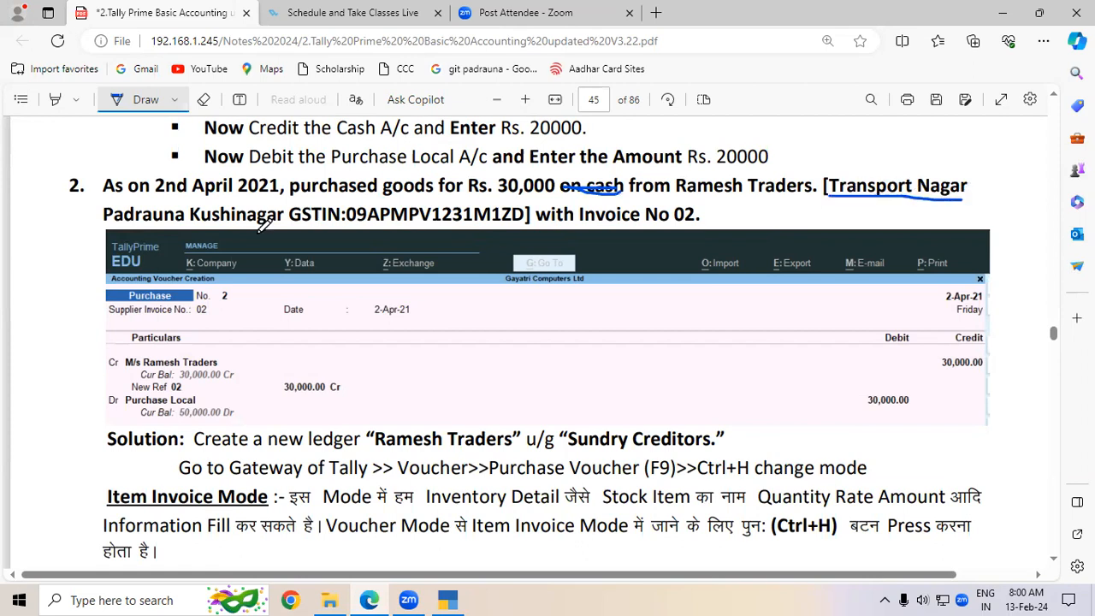
pyautogui.moveTo(357, 226); pyautogui.dragTo(425, 228)
pyautogui.moveTo(671, 226); pyautogui.dragTo(694, 224)
# - Tick the Ramesh Traders and Purchase Local entries in transaction 2's sample voucher and draw a stroke along Purchase Local
pyautogui.moveTo(92, 371); pyautogui.dragTo(111, 367)
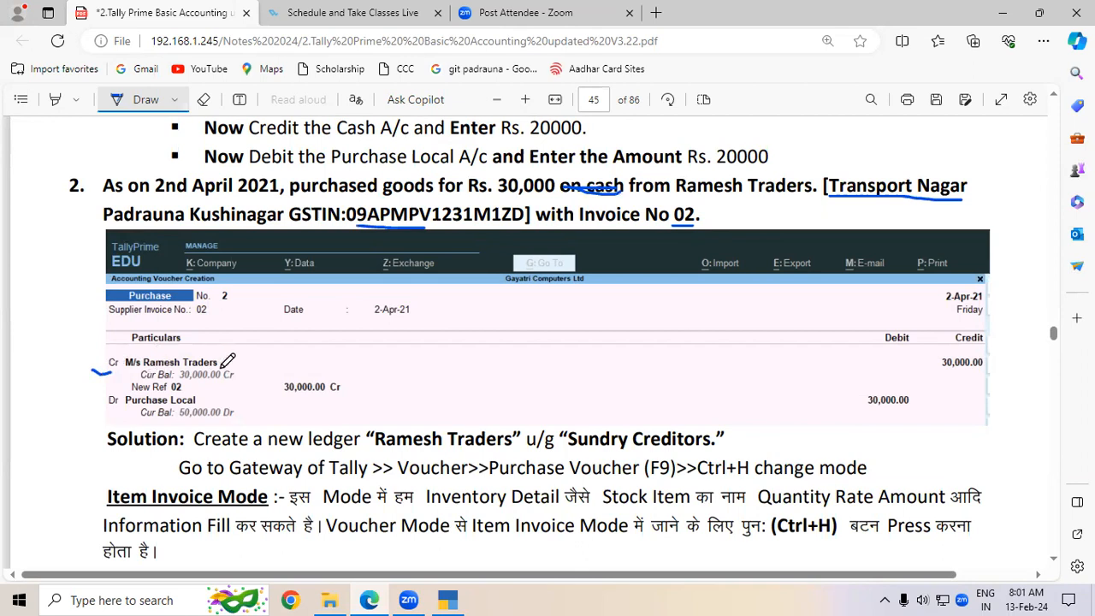
pyautogui.moveTo(97, 410); pyautogui.dragTo(108, 410)
pyautogui.moveTo(120, 411); pyautogui.dragTo(190, 400)
# - Switch to TallyPrime and start purchase voucher 2 with supplier invoice number 02, keeping the proposed invoice date
pyautogui.click(448, 599)
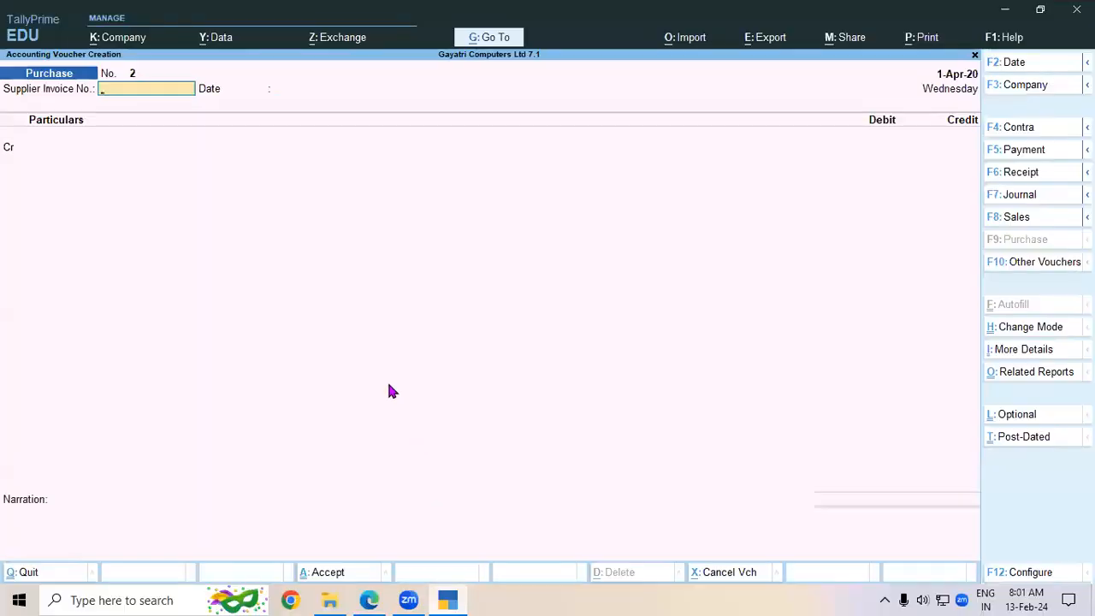
pyautogui.press('ctrl')
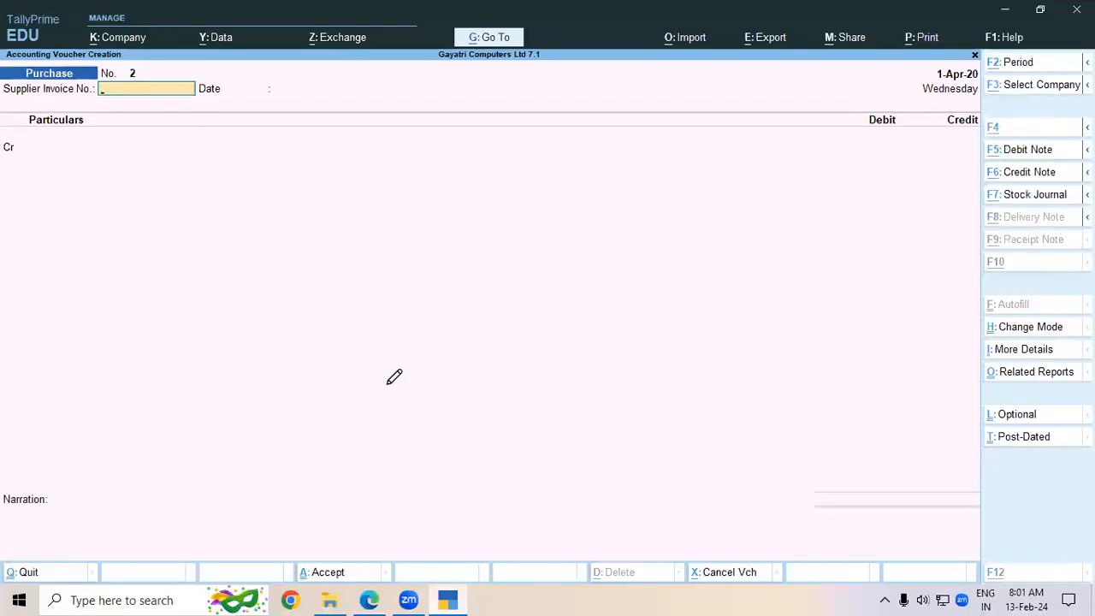
pyautogui.hotkey('alt', 'Tab')
pyautogui.hotkey('alt', 'Tab')
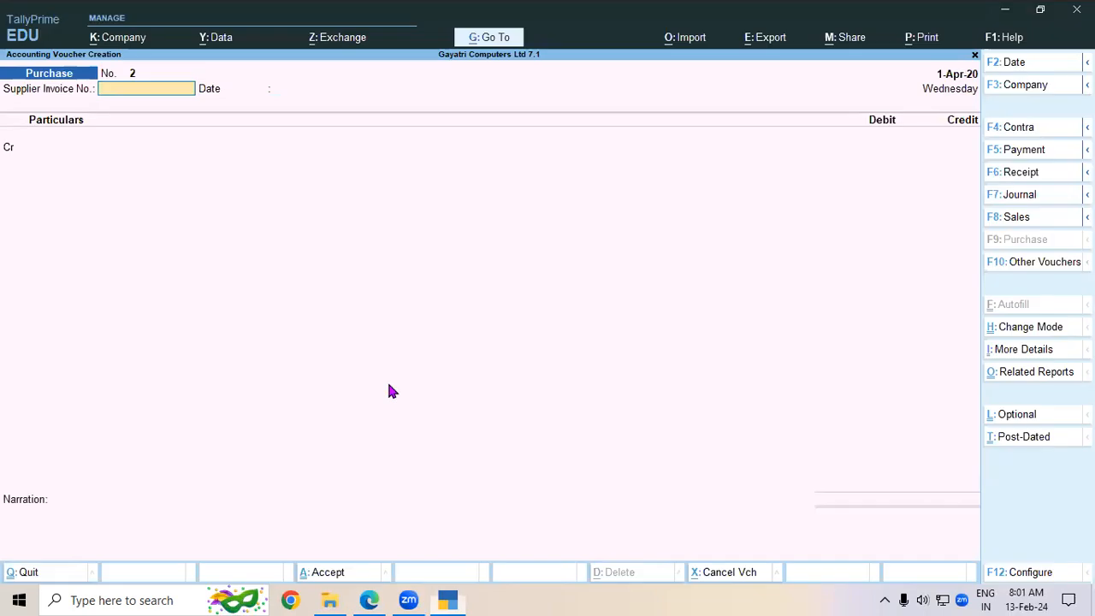
pyautogui.write('02')
pyautogui.press('Return')
pyautogui.press('Return')
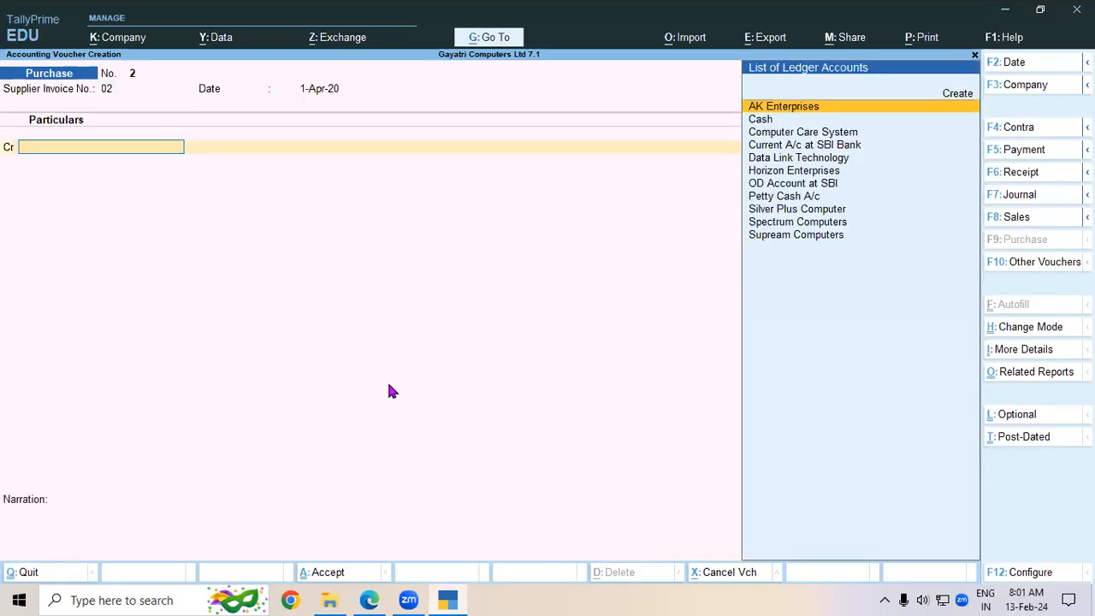
# - Create the party ledger Ramesh Traders under Sundry Creditors, leaving its address empty and keeping the default state and country
pyautogui.hotkey('alt', 'c')
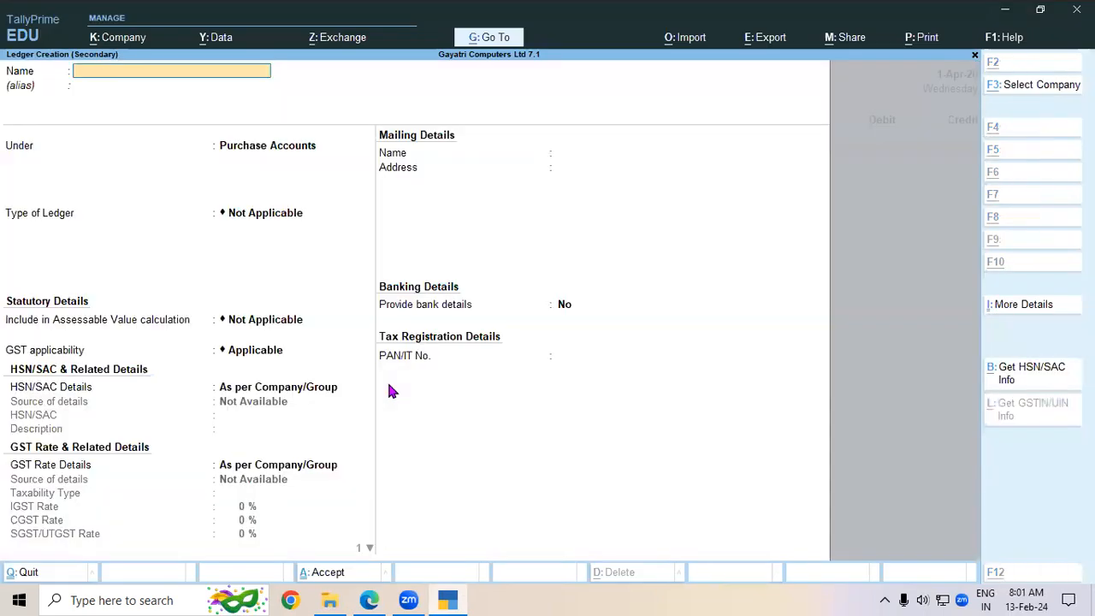
pyautogui.write('Ramesh')
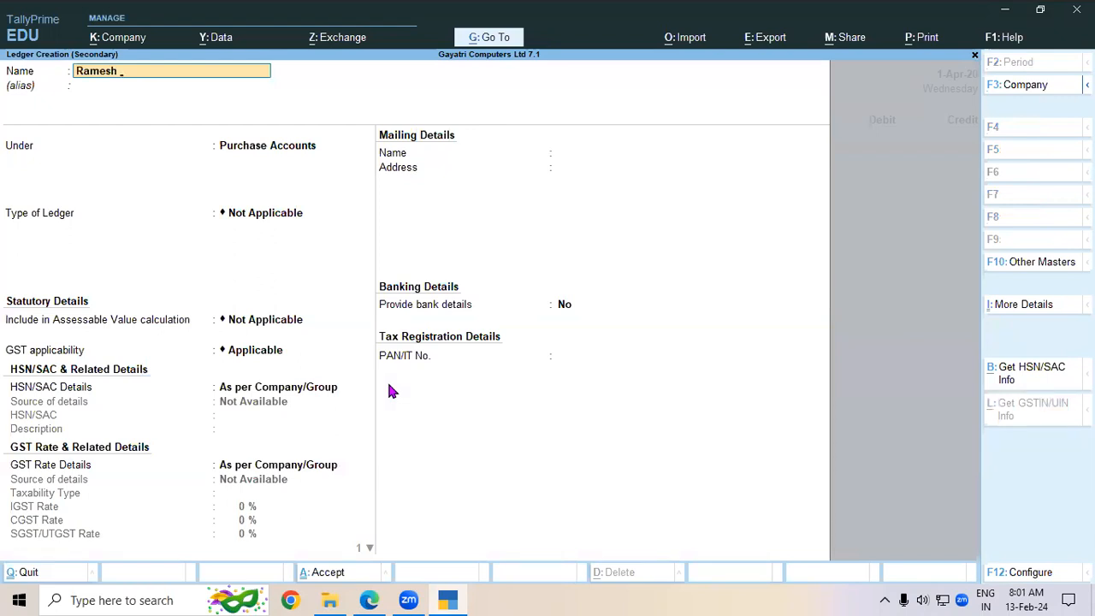
pyautogui.write(' Traders')
pyautogui.press('Return')
pyautogui.write('S')
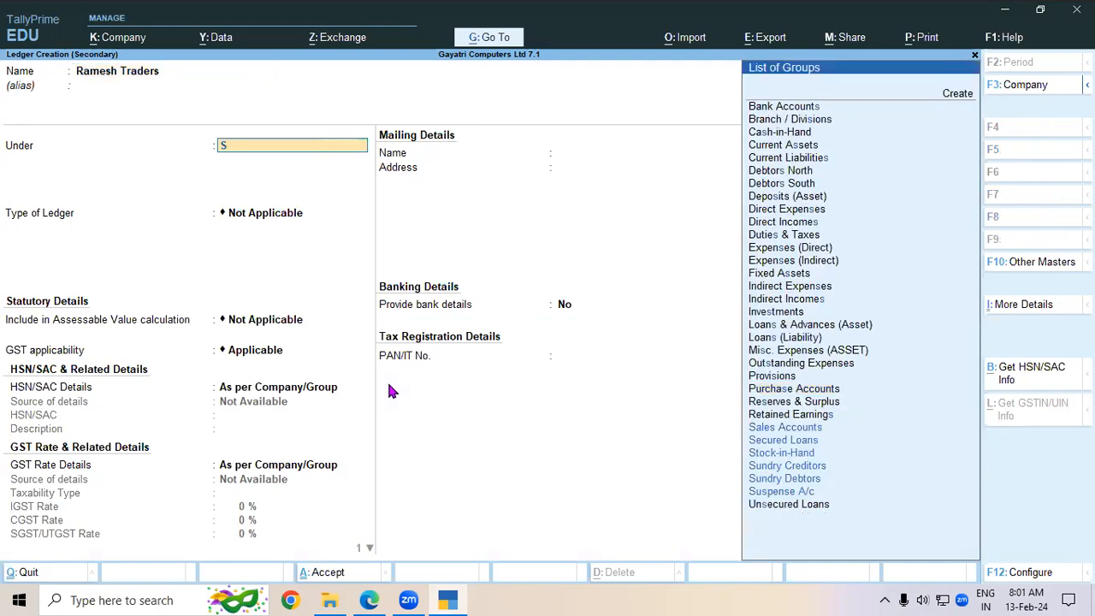
pyautogui.write('un')
pyautogui.press('Return')
pyautogui.press('Return')
pyautogui.press('Return')
pyautogui.press('Return')
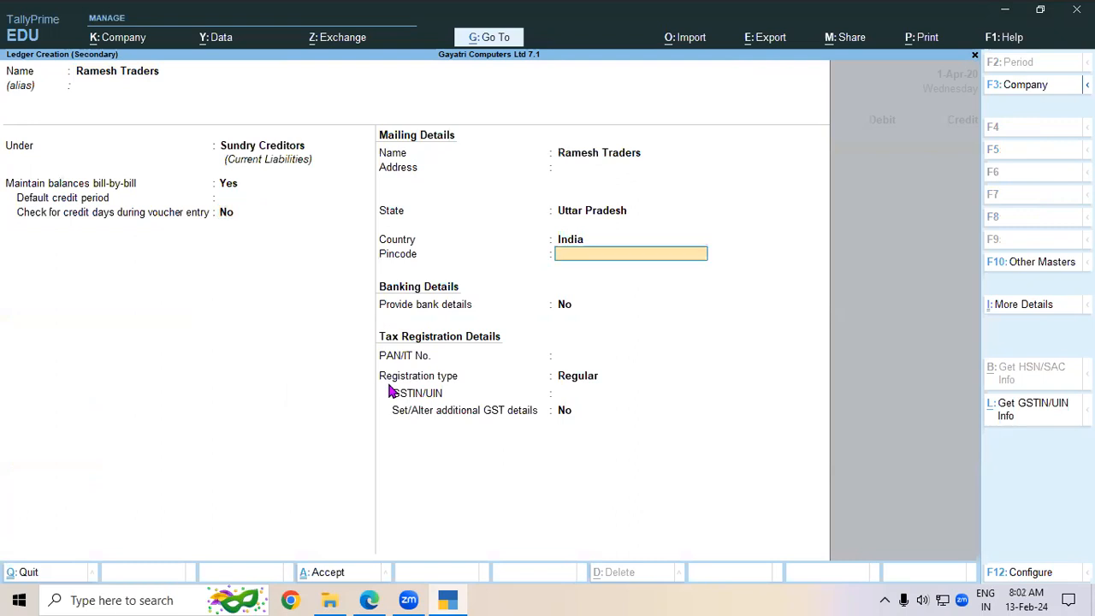
# - Copy the supplier's GSTIN from the PDF's transaction 2 into the Ramesh Traders ledger's GSTIN/UIN and save the ledger
pyautogui.click(389, 391)
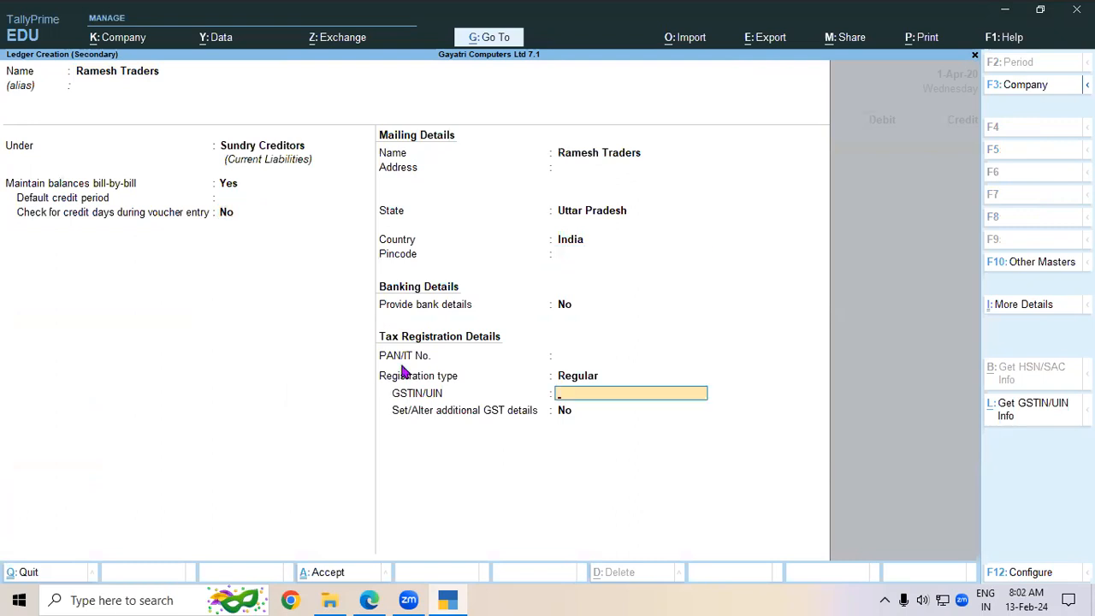
pyautogui.click(369, 600)
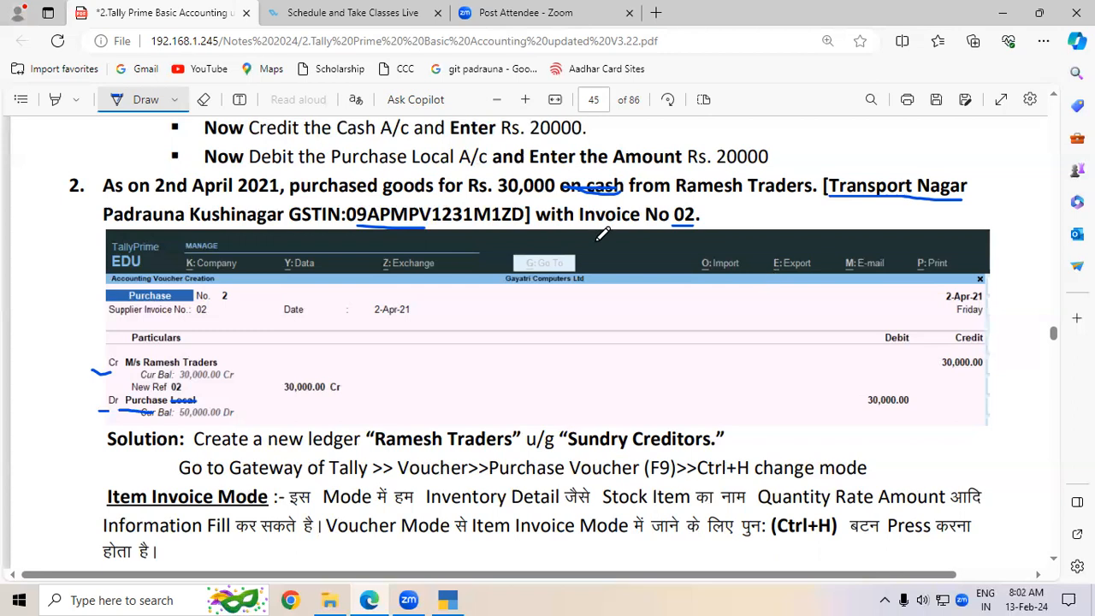
pyautogui.click(146, 99)
pyautogui.moveTo(347, 214); pyautogui.dragTo(519, 215)
pyautogui.hotkey('ctrl', 'c')
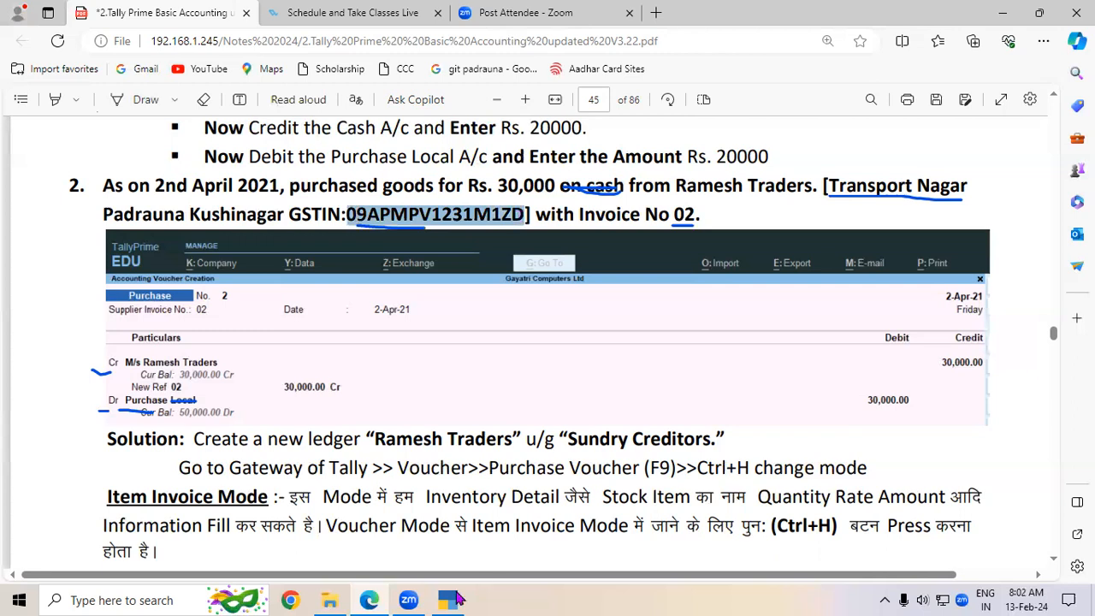
pyautogui.click(448, 600)
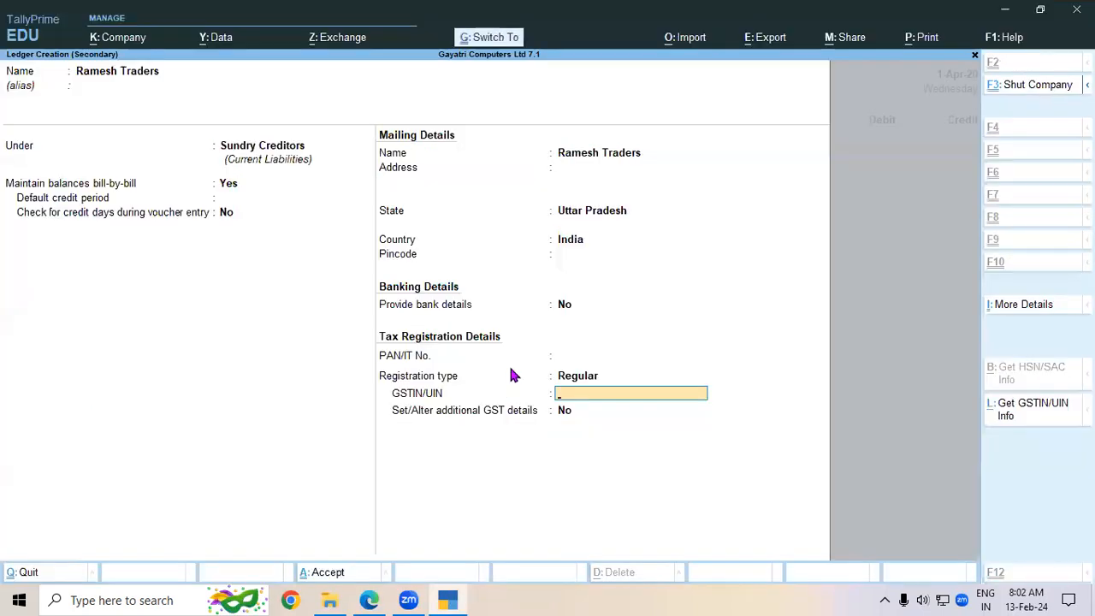
pyautogui.hotkey('ctrl', 'v')
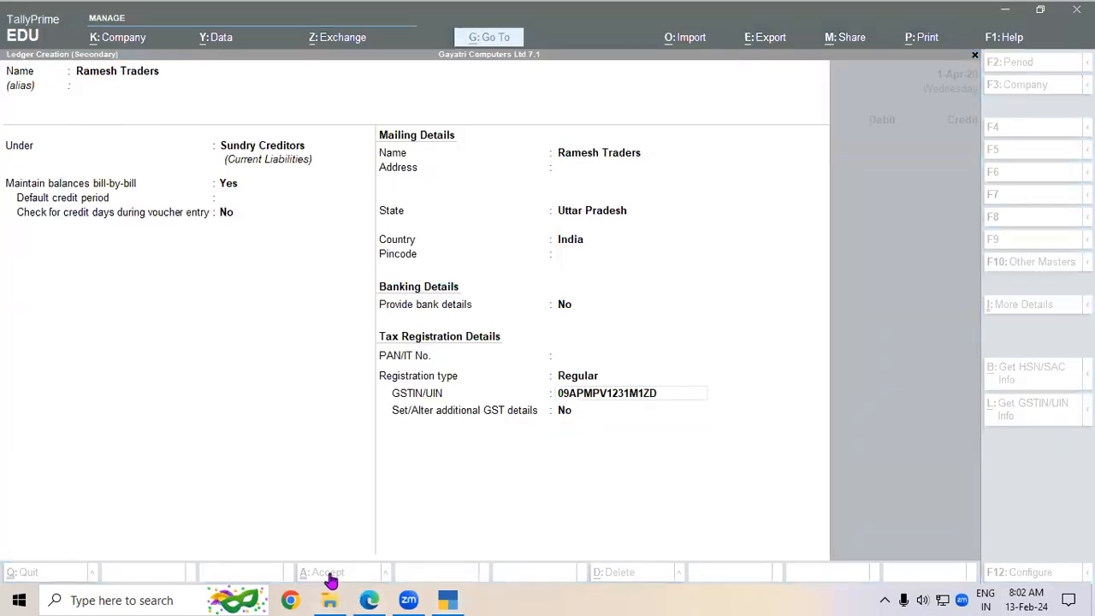
pyautogui.click(330, 580)
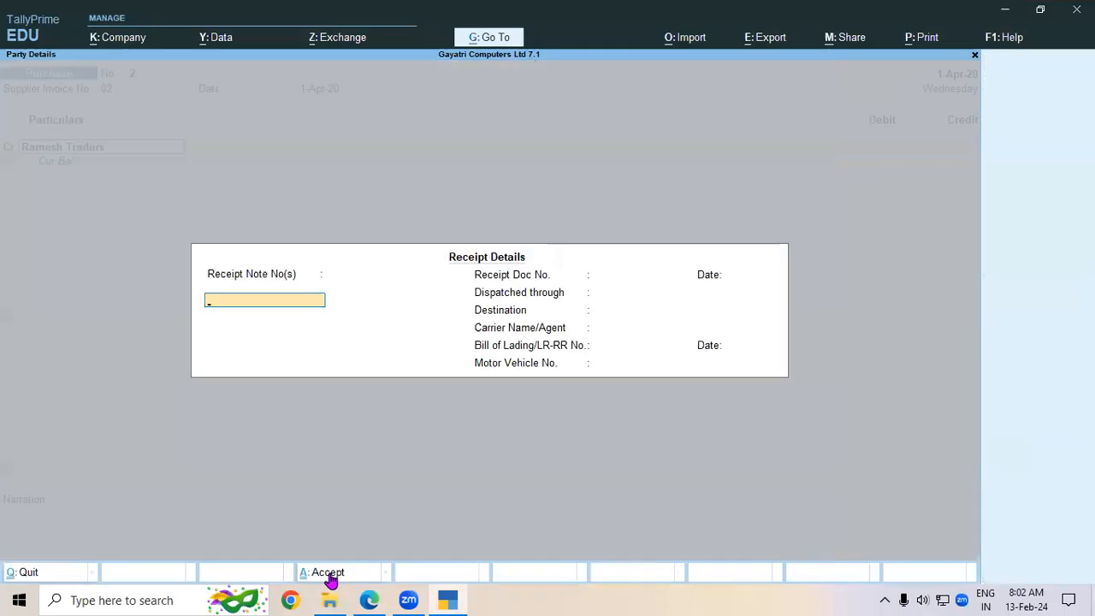
# - Skip the receipt details, credit Ramesh Traders with 30000 and accept bill-wise New Ref 02 for the full amount
pyautogui.click(330, 580)
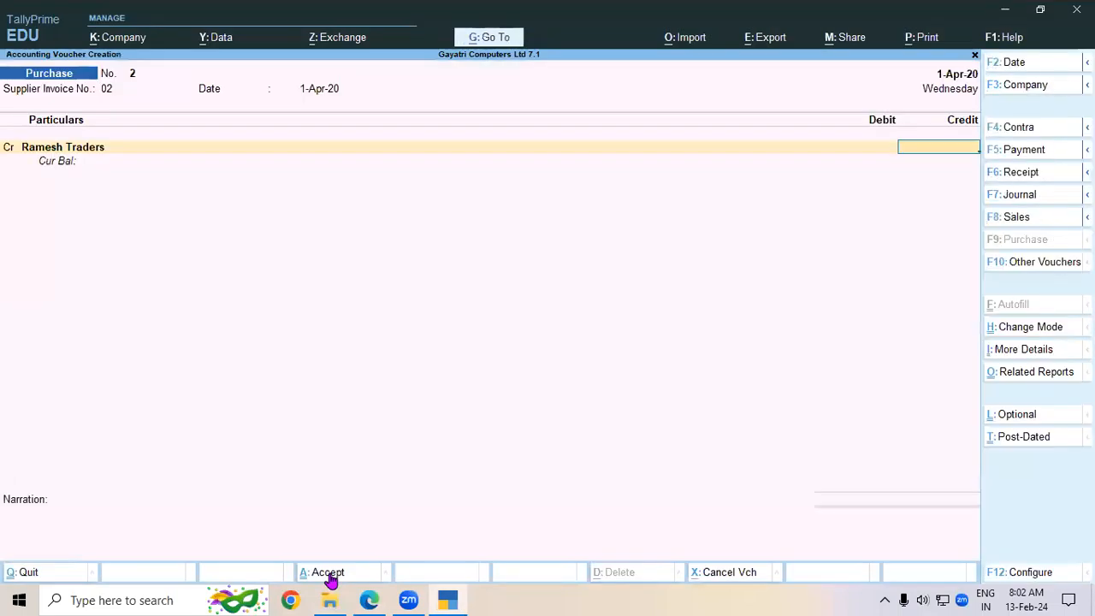
pyautogui.hotkey('alt', 'Tab')
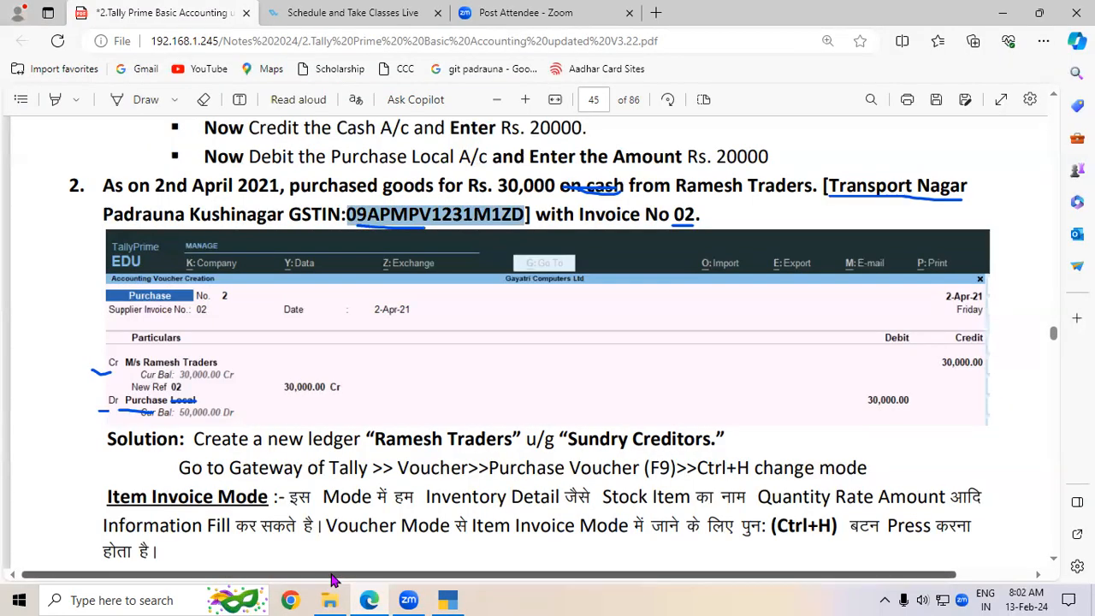
pyautogui.hotkey('alt', 'Tab')
pyautogui.write('30000')
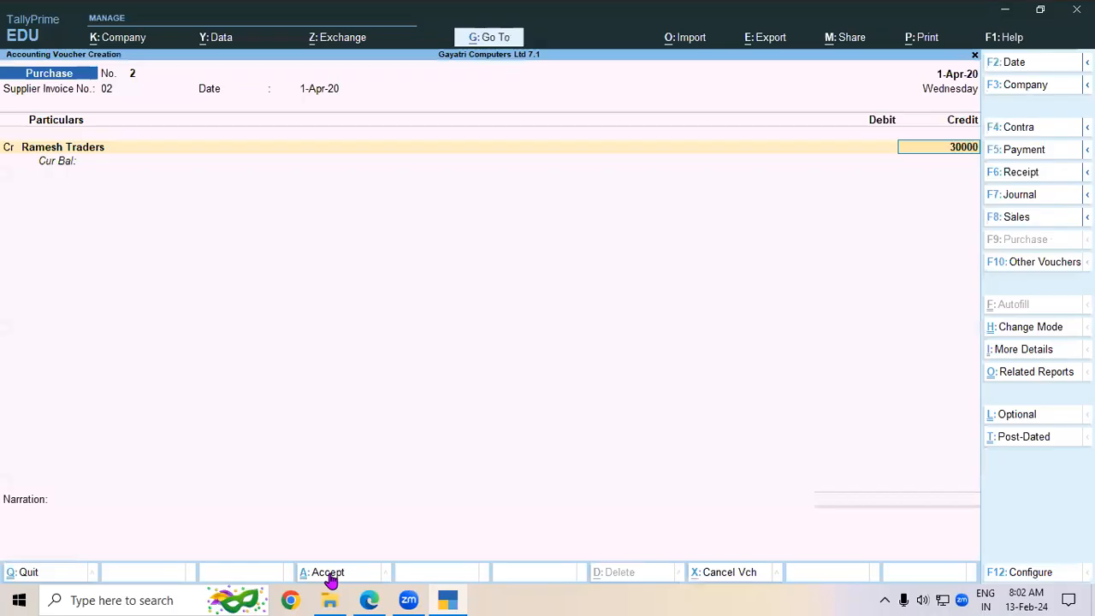
pyautogui.press('Return')
pyautogui.press('Return')
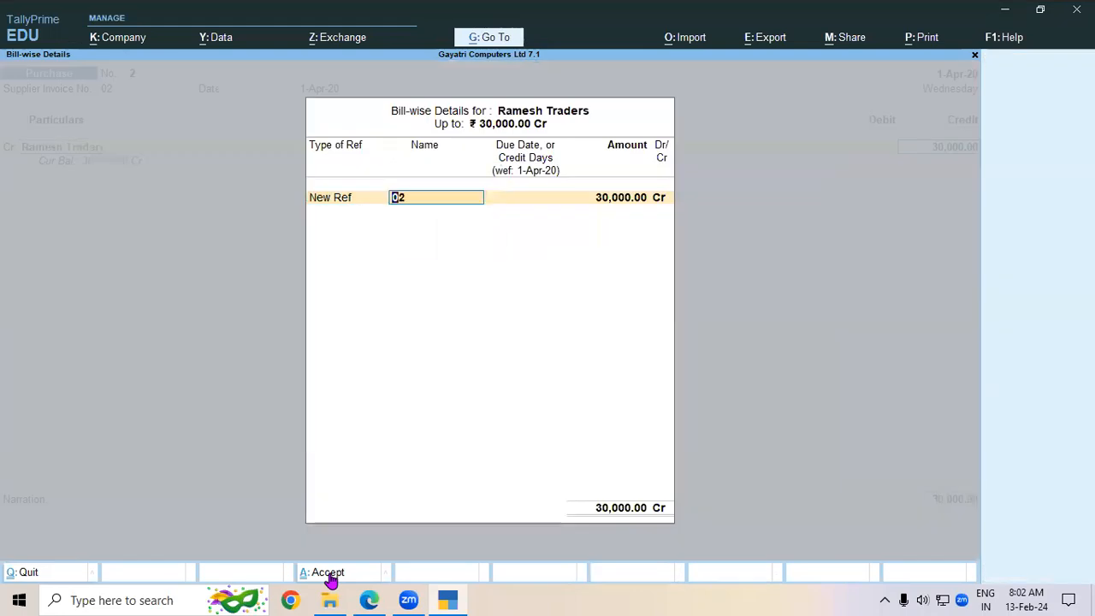
pyautogui.press('Return')
pyautogui.click(328, 572)
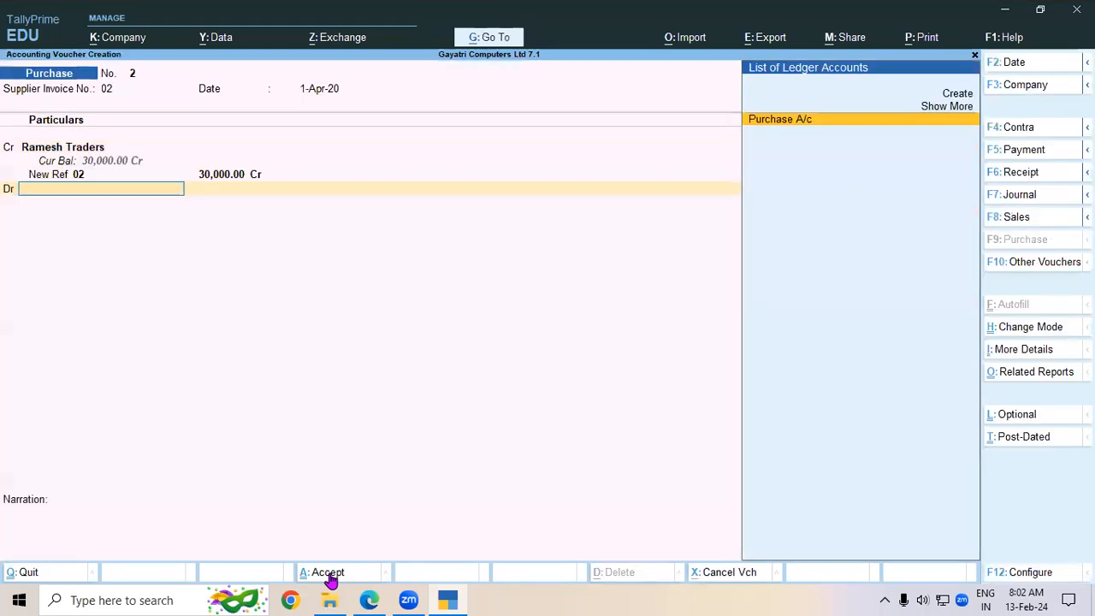
# - Debit Purchase A/c with 30,000.00, skip the inventory allocations and save the purchase voucher without a narration
pyautogui.press('Return')
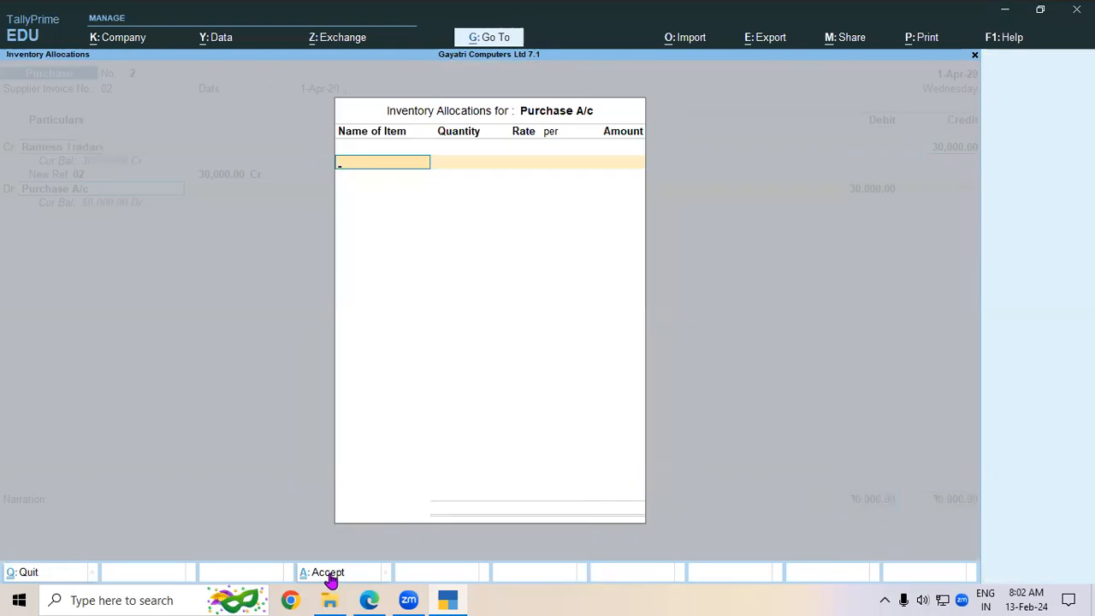
pyautogui.press('Return')
pyautogui.press('Return')
pyautogui.click(327, 572)
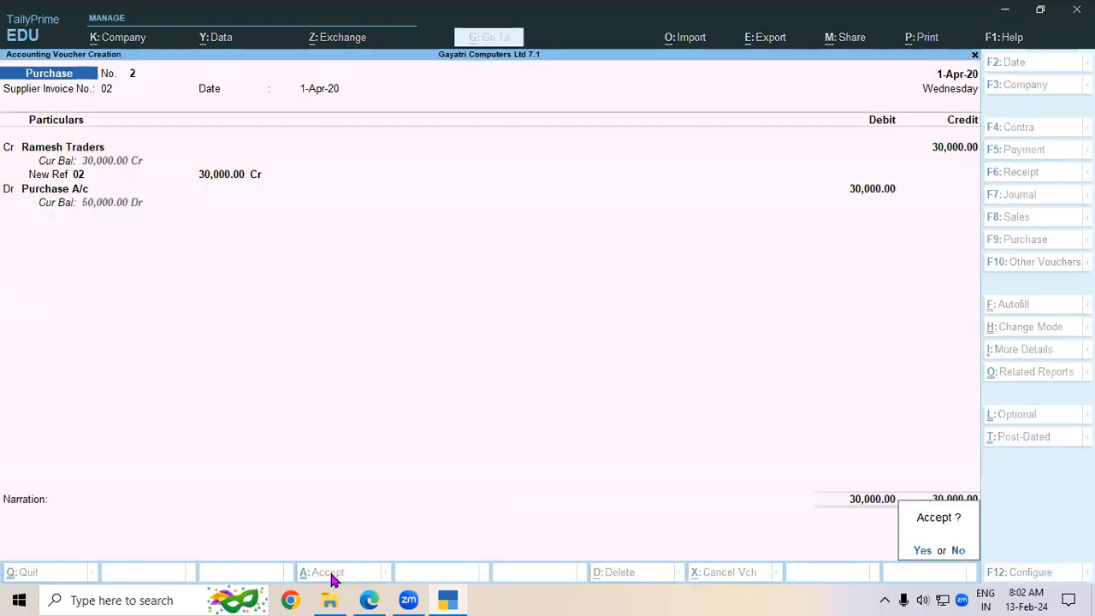
pyautogui.press('Return')
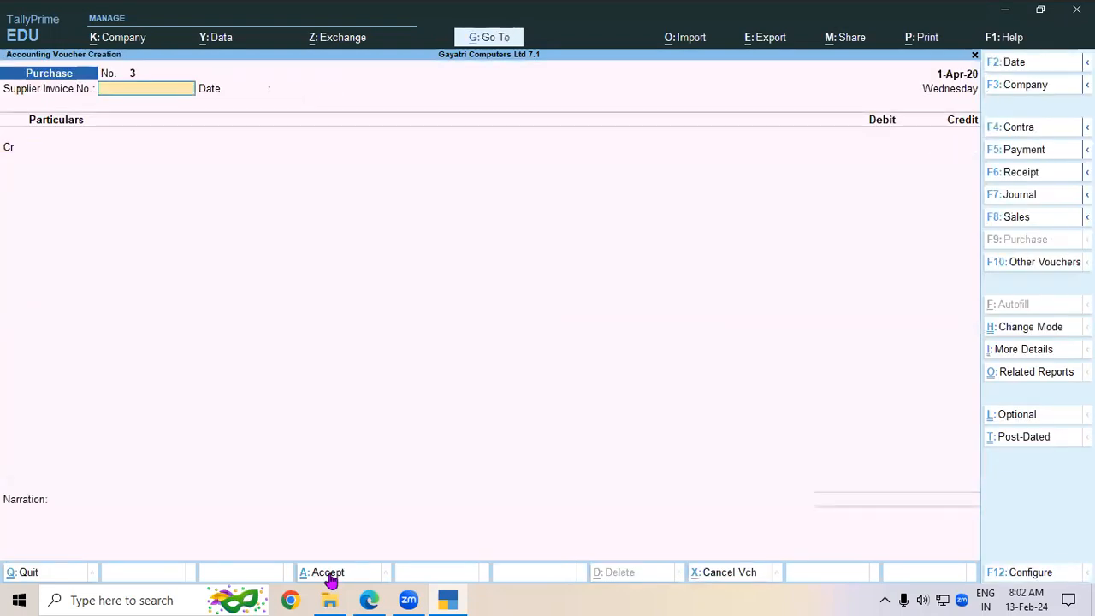
# - Leave voucher creation and open the company's Balance Sheet to review the recorded purchases' effect
pyautogui.hotkey('alt', 'Tab')
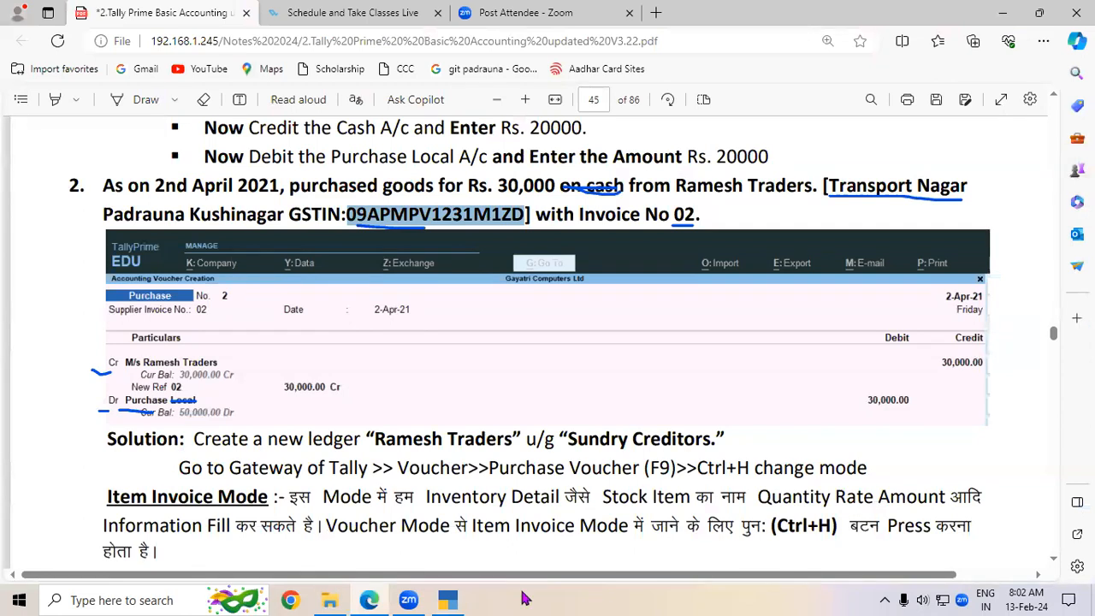
pyautogui.click(445, 600)
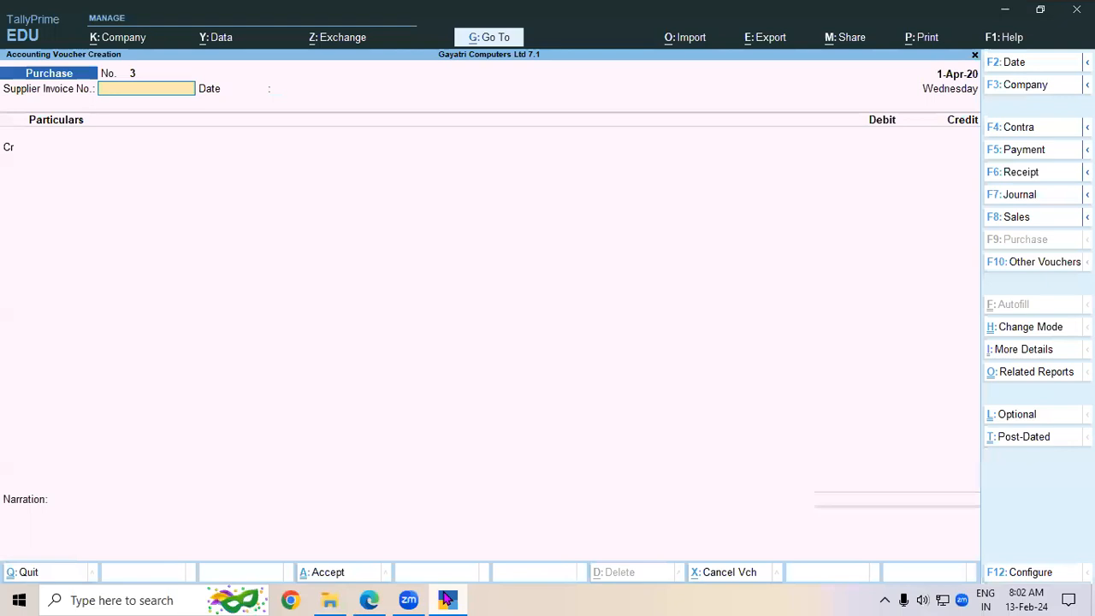
pyautogui.press('Escape')
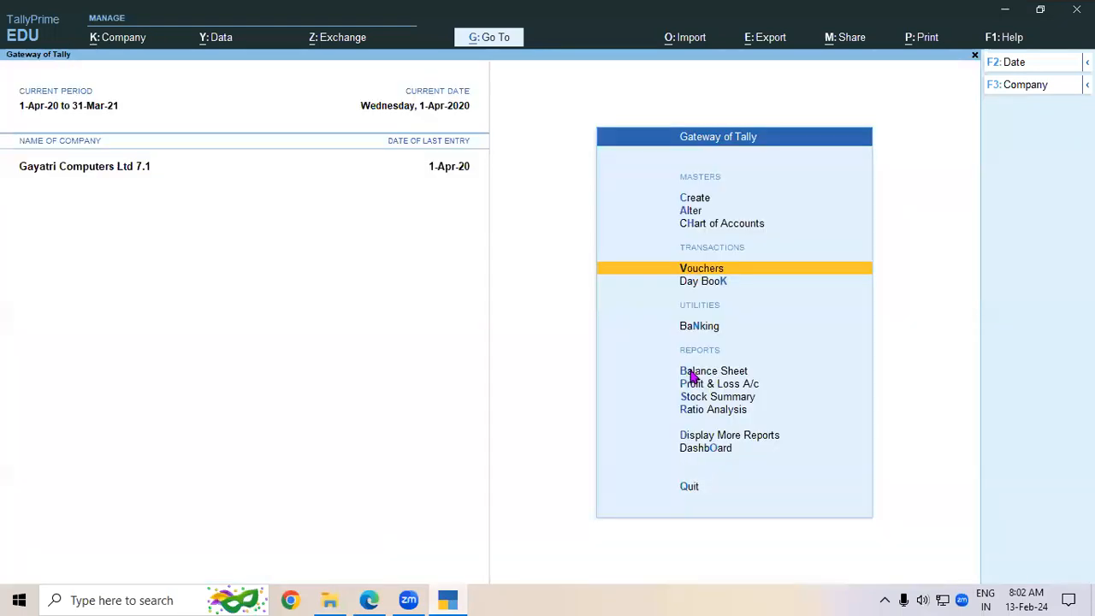
pyautogui.click(692, 371)
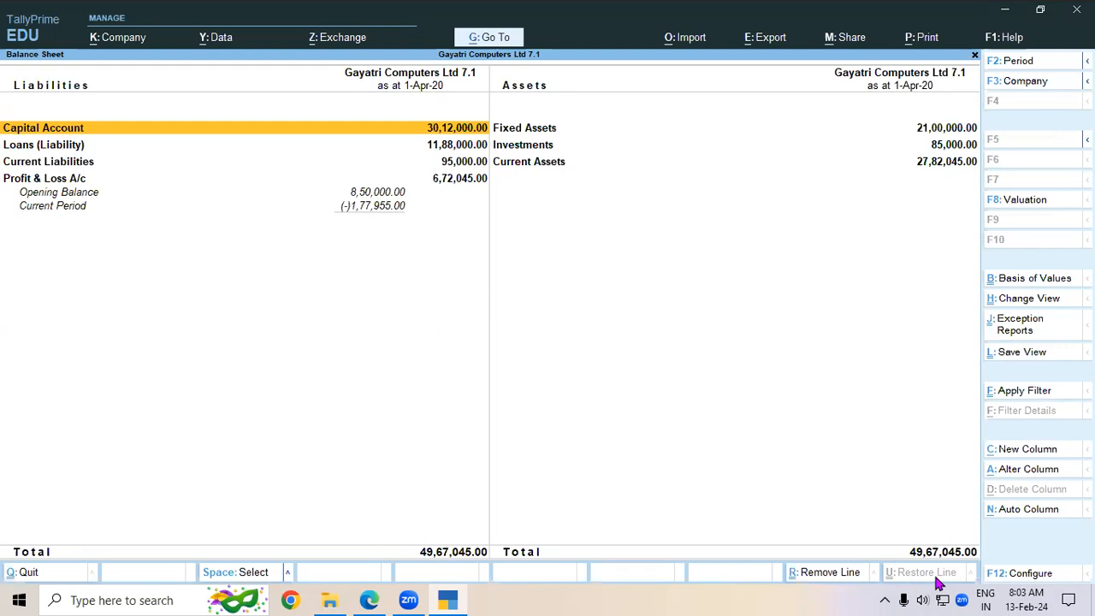
# - Switch to Edge, load giteducation.com in place of the Zoom post-attendee page and return to the Schedule and Take Classes Live page
pyautogui.click(376, 599)
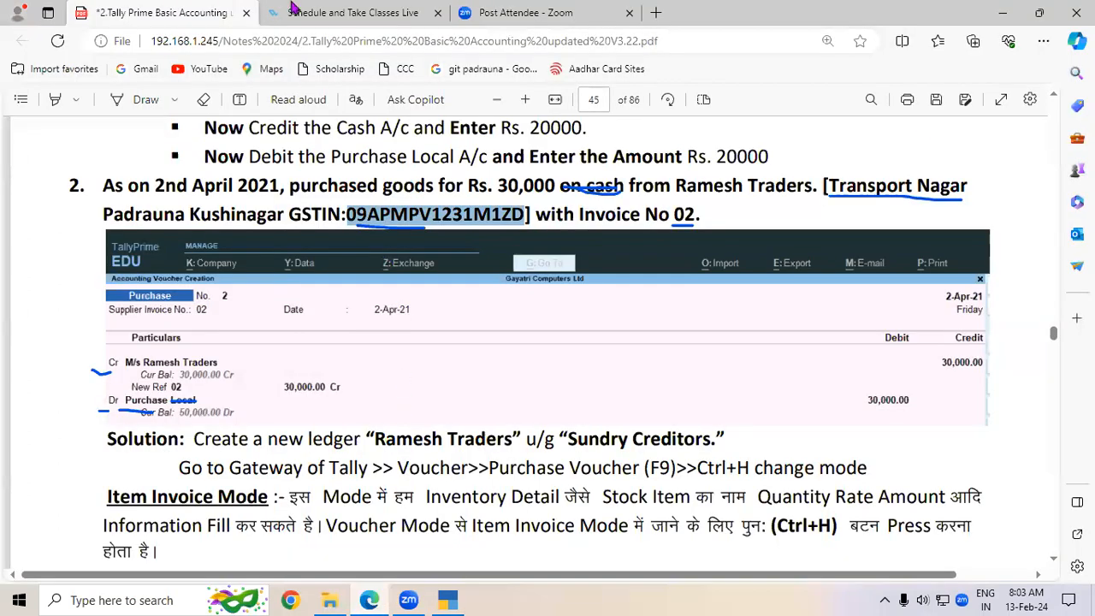
pyautogui.click(342, 11)
pyautogui.click(560, 12)
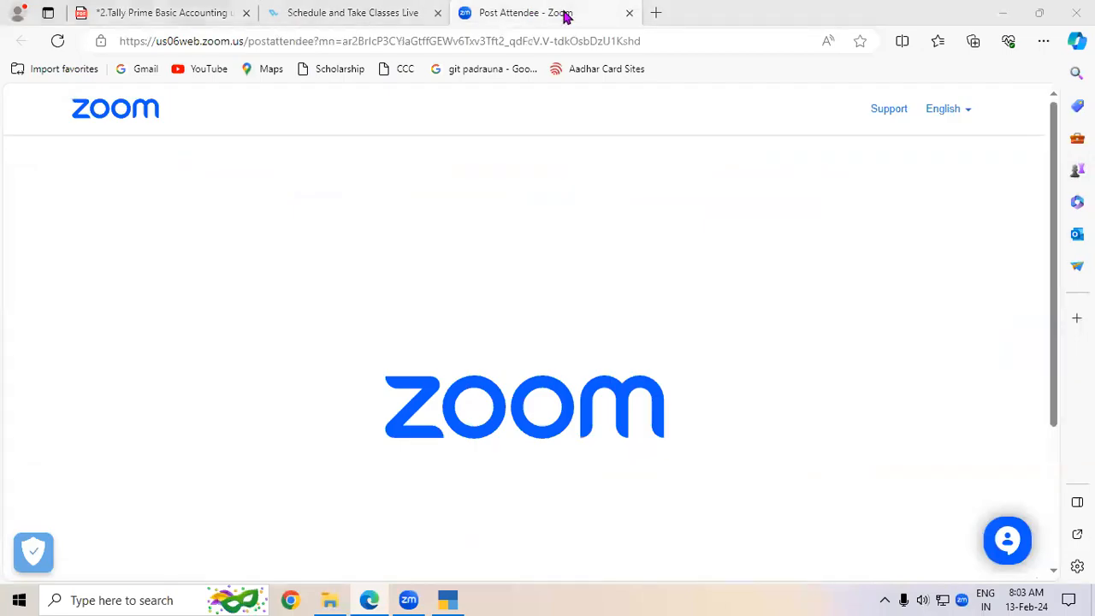
pyautogui.click(407, 45)
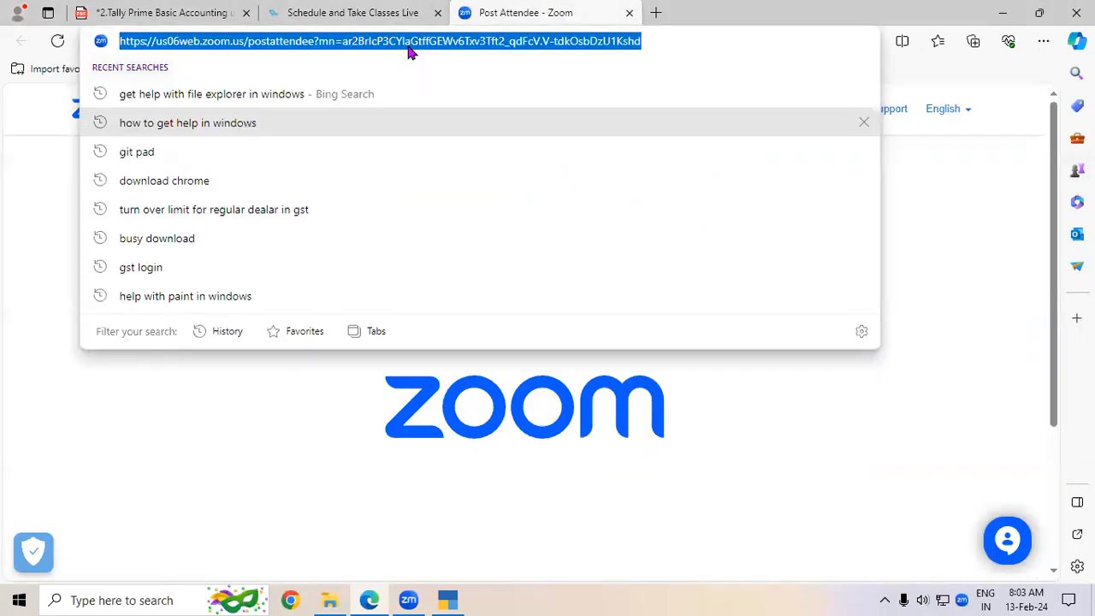
pyautogui.write('git')
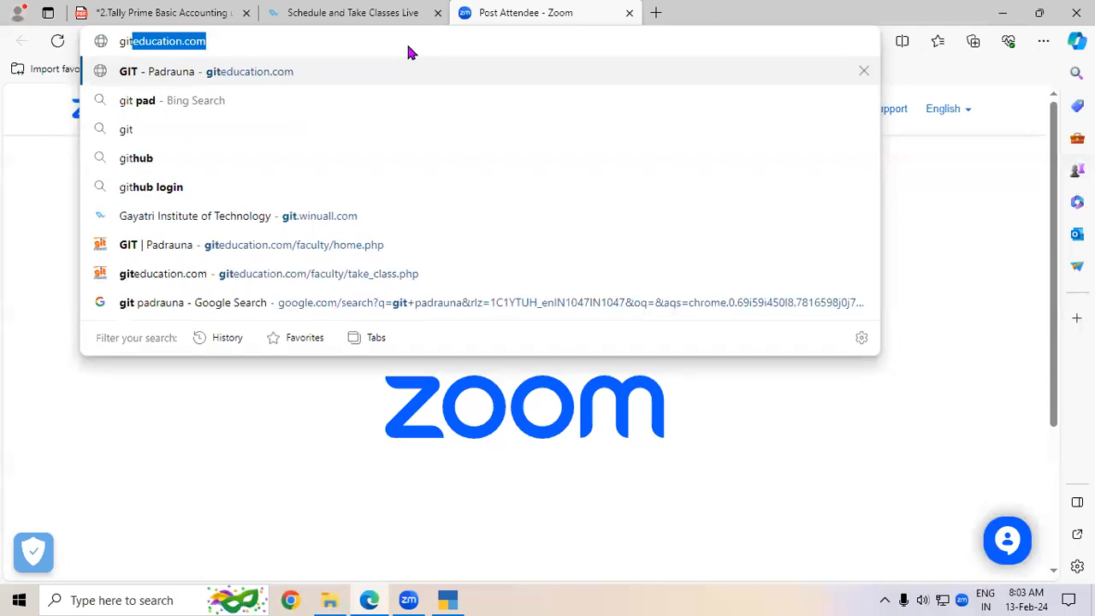
pyautogui.press('Return')
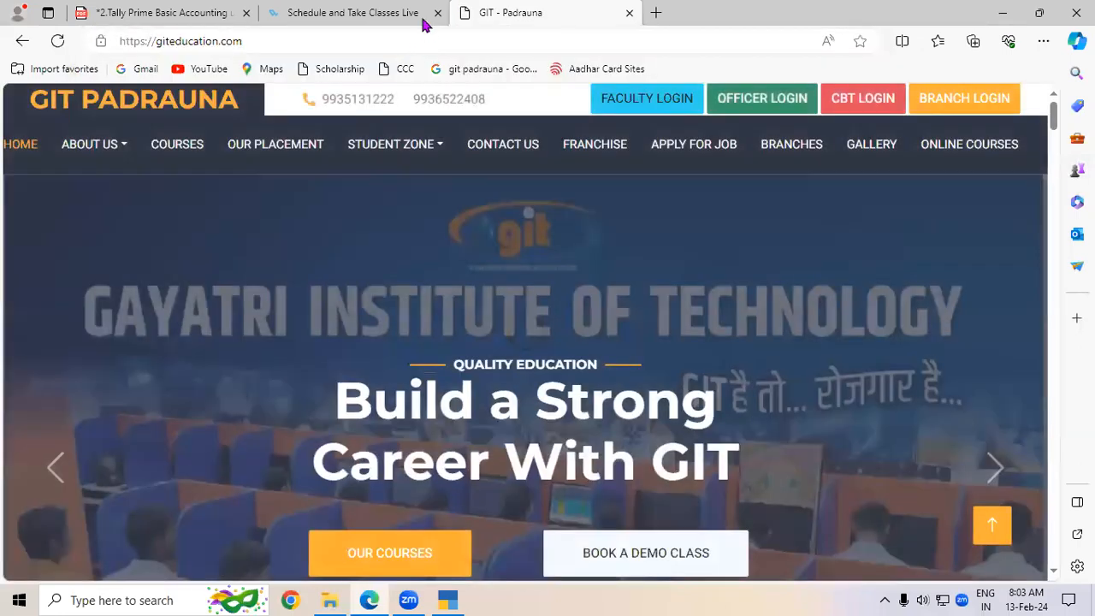
pyautogui.click(412, 13)
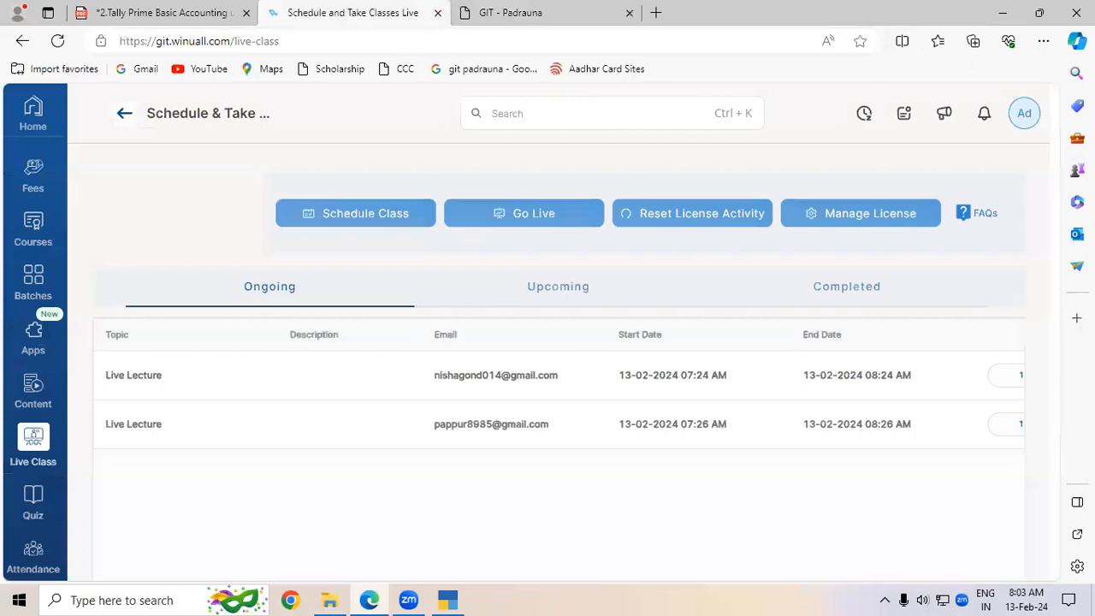